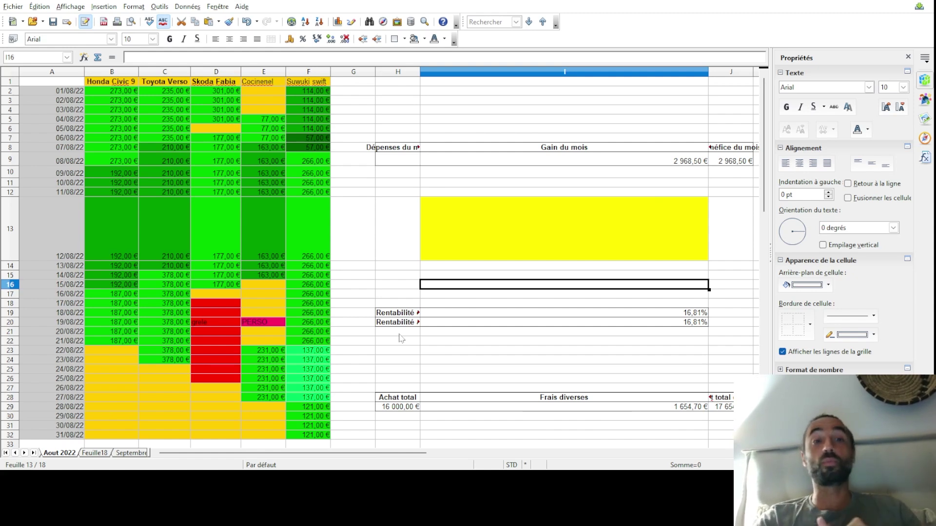
Examine the August 2022 rental calendar: the Toyota Verso's unbooked days, Honda Civic rates, Skoda Fabia's red period and Cocinenel's PERSO day
click(174, 387)
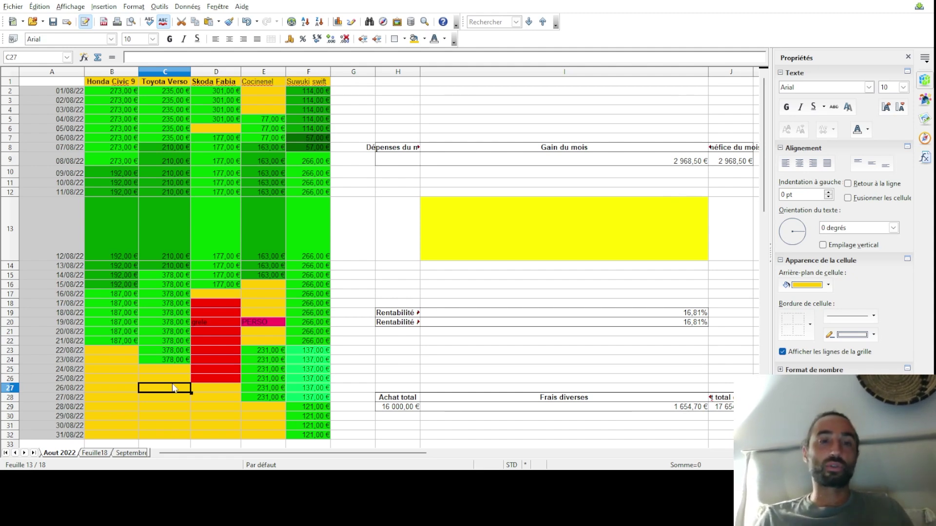
click(124, 162)
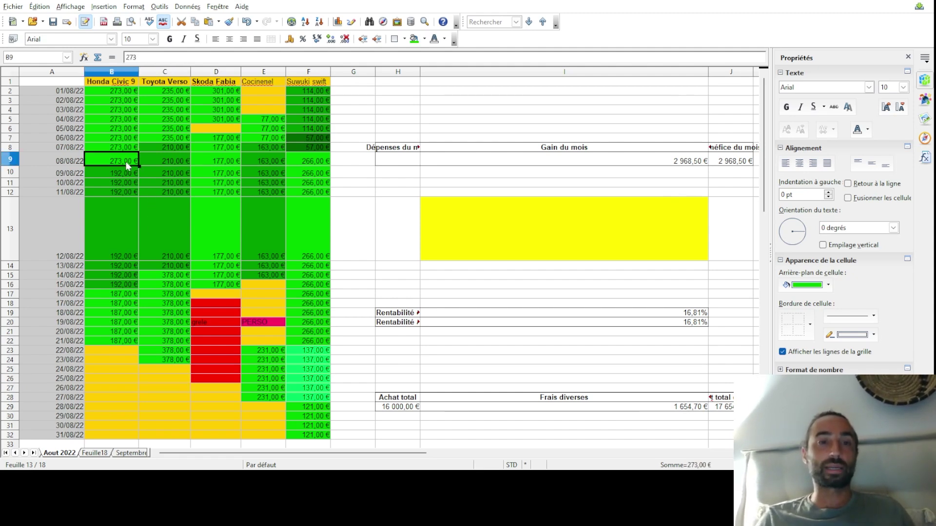
click(128, 169)
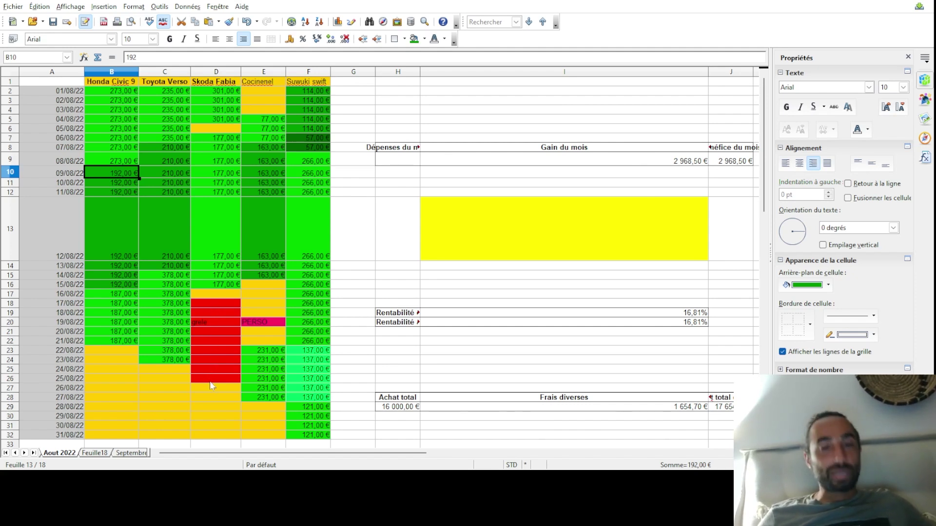
click(221, 306)
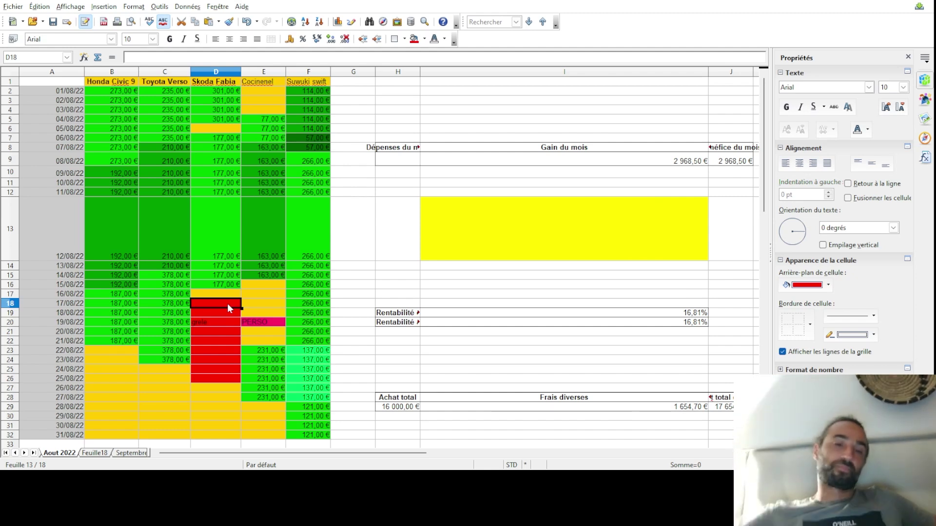
click(223, 380)
click(258, 324)
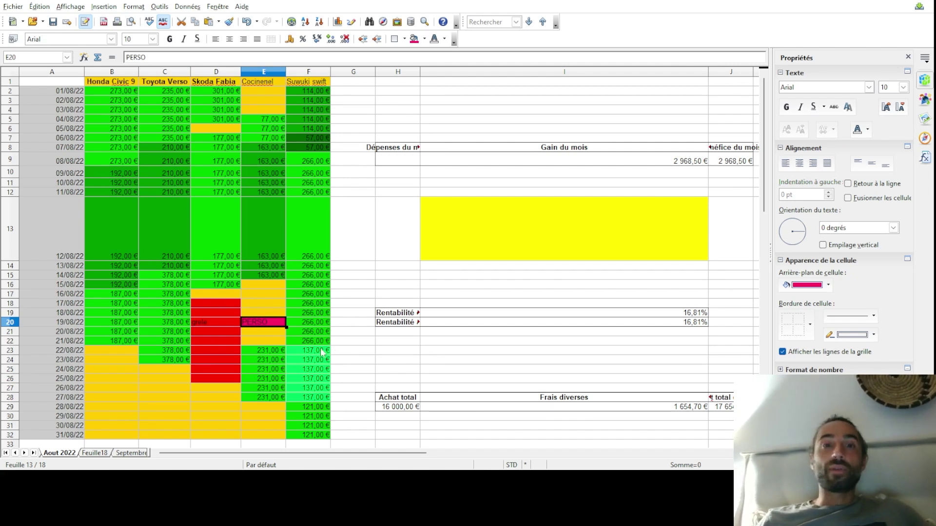
Review the per-car totals below the calendar on the Juillet 2022 sheet
click(15, 453)
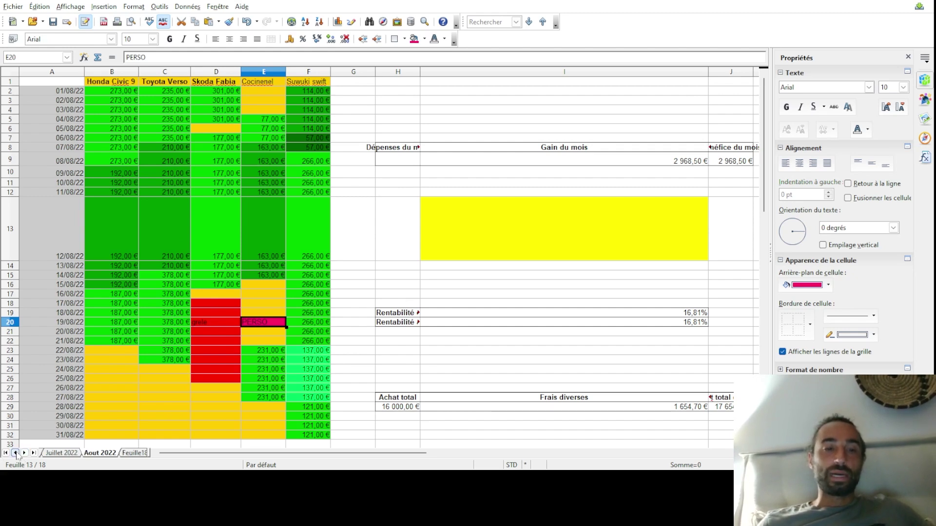
click(60, 453)
scroll(196, 309, up, 8)
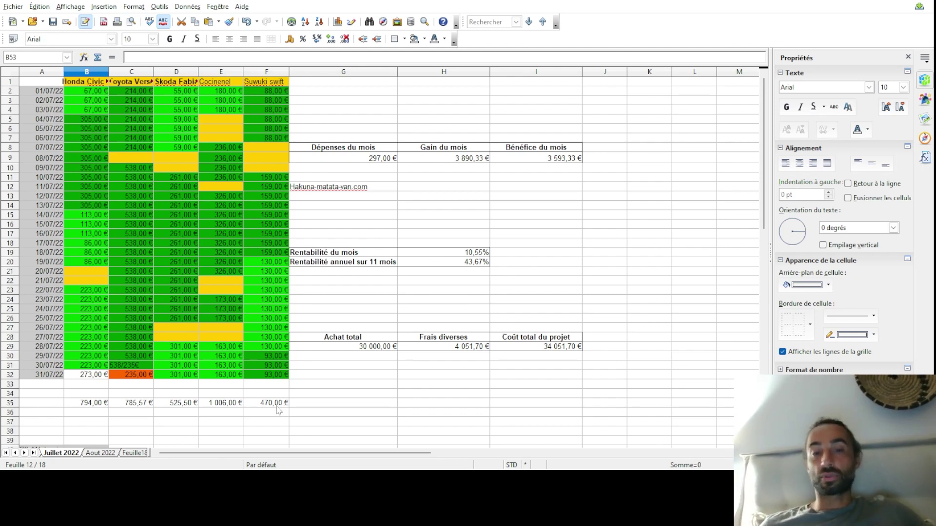
On the Aout 2022 sheet, total the Suwuki swift rentals in F34 with =F4+F8+F9+F24+F31
click(105, 453)
scroll(198, 420, down, 4)
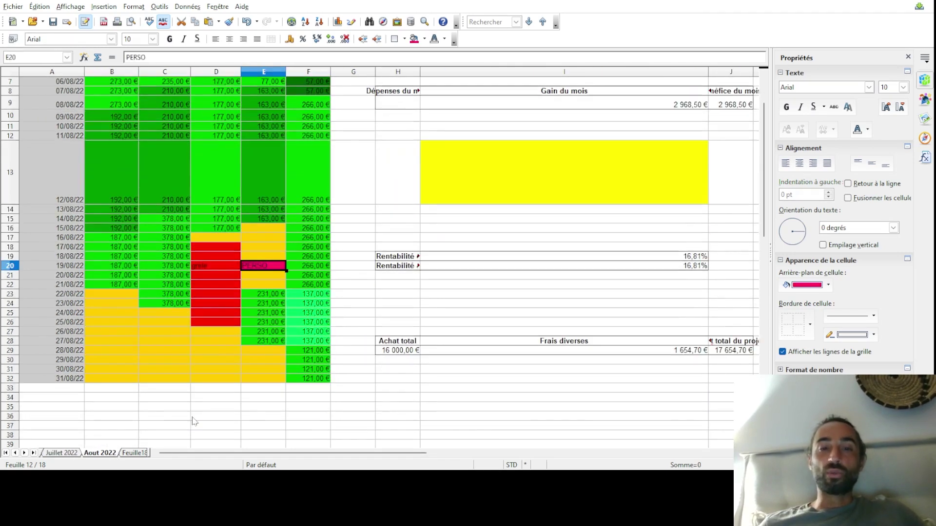
click(310, 366)
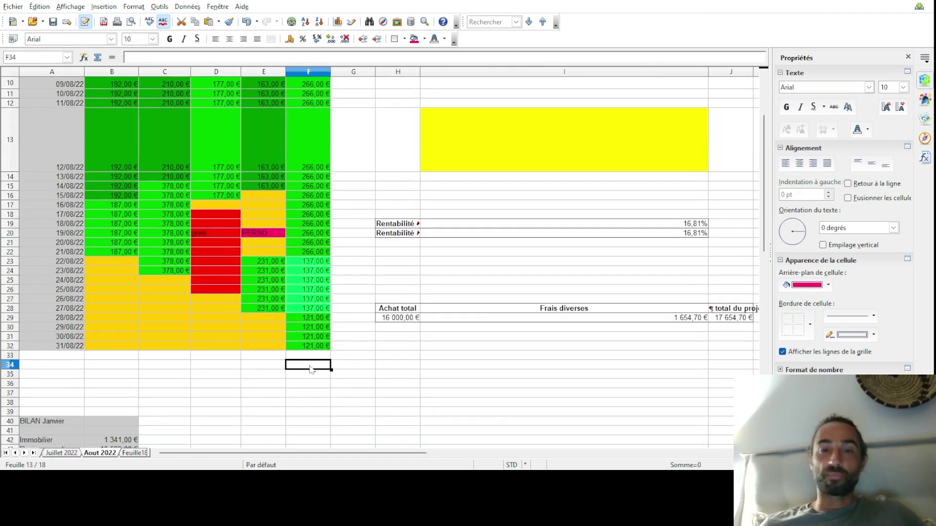
text(=)
scroll(310, 341, up, 3)
click(308, 117)
click(308, 117)
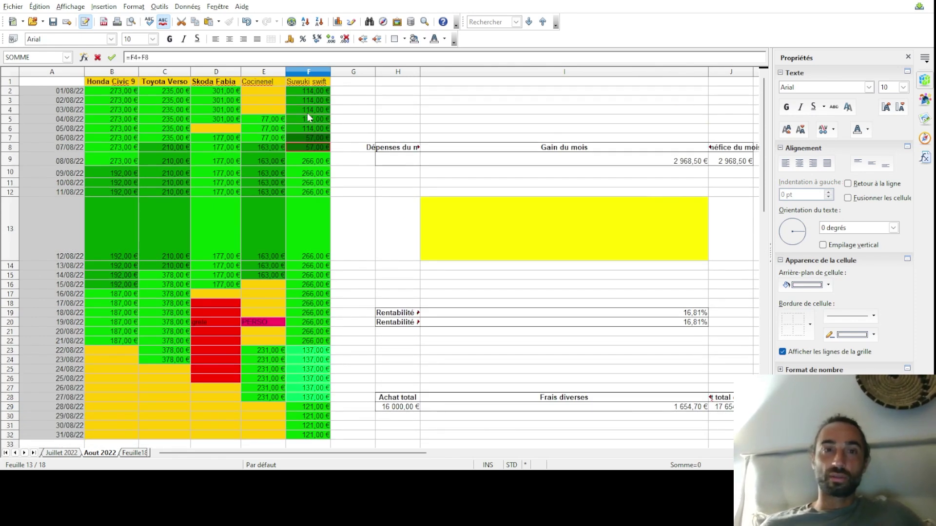
click(314, 163)
text(+)
click(320, 360)
text(+)
click(312, 427)
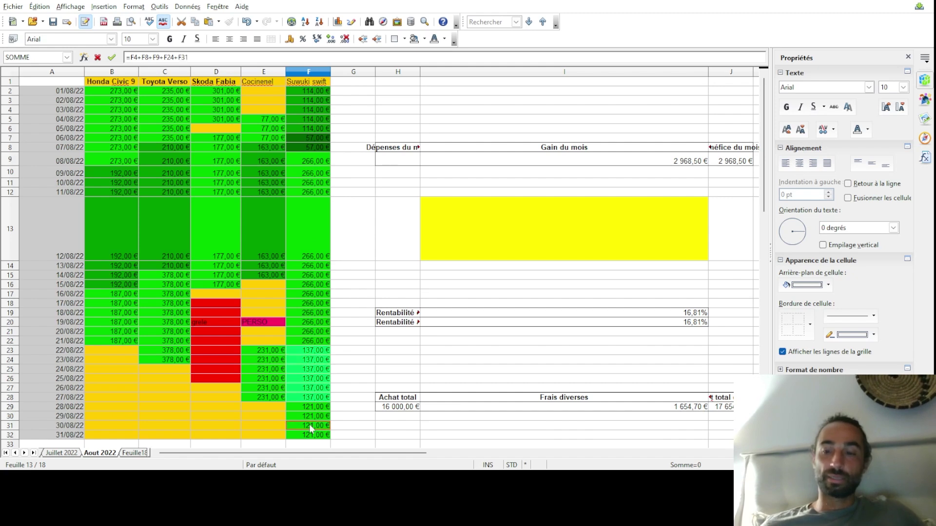
key(Return)
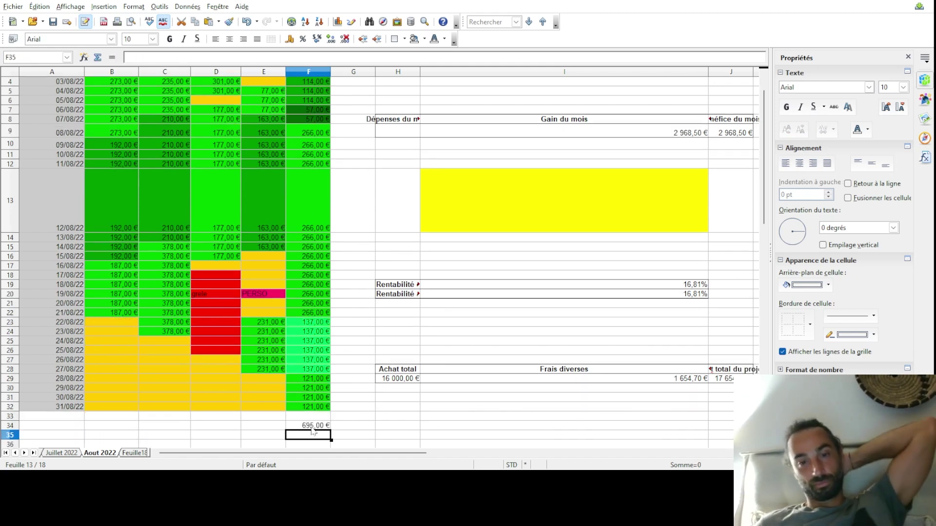
Compare the July per-car totals and bookings with those on the Aout 2022 sheet
click(66, 454)
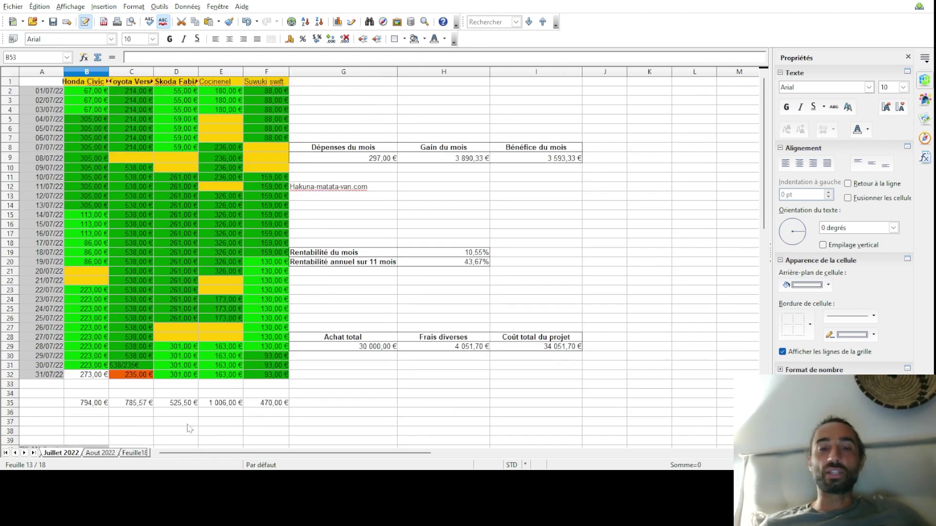
click(101, 453)
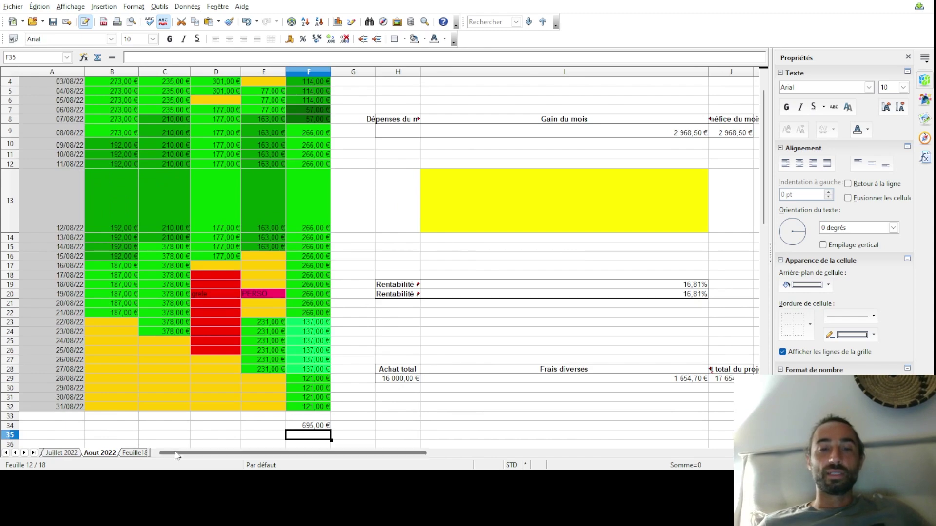
click(67, 454)
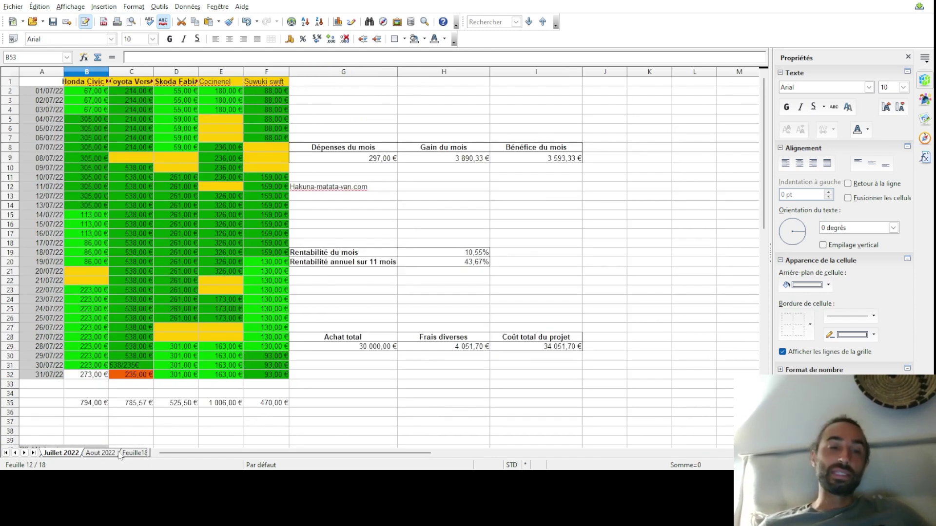
click(103, 454)
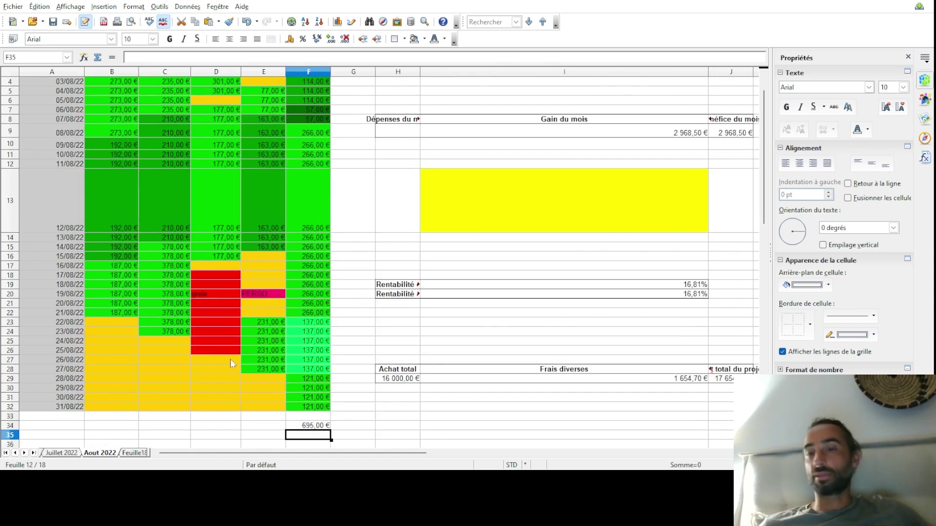
scroll(231, 363, up, 1)
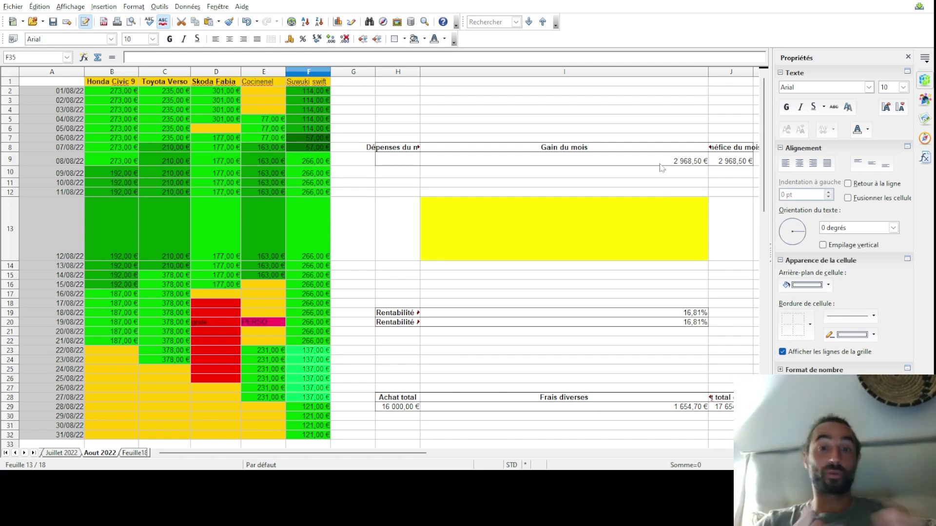
Show the BILAN Janvier Immobilier amount in the large yellow cell I13 with the formula =B42
click(115, 419)
key(Down)
key(Down)
key(Down)
key(Down)
key(Down)
key(Down)
key(Down)
key(Down)
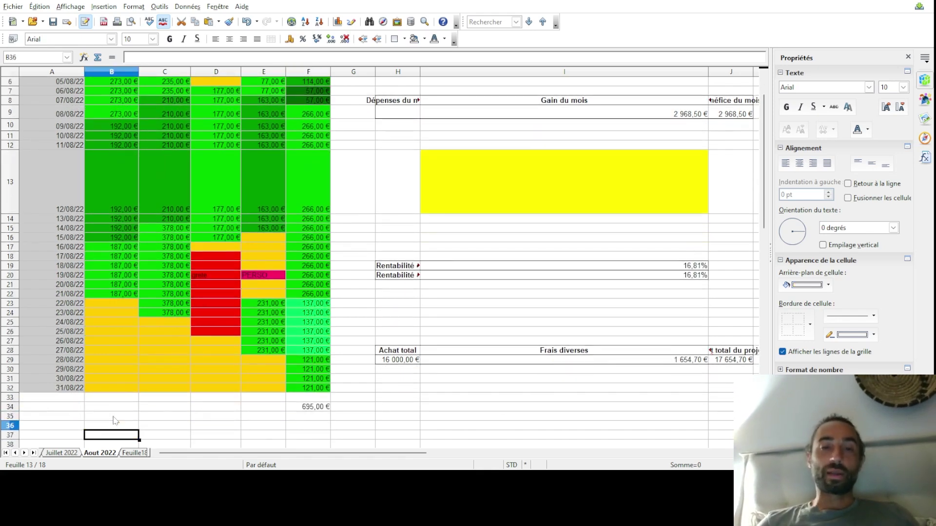
key(Down)
key(Down)
key(Down)
key(Down)
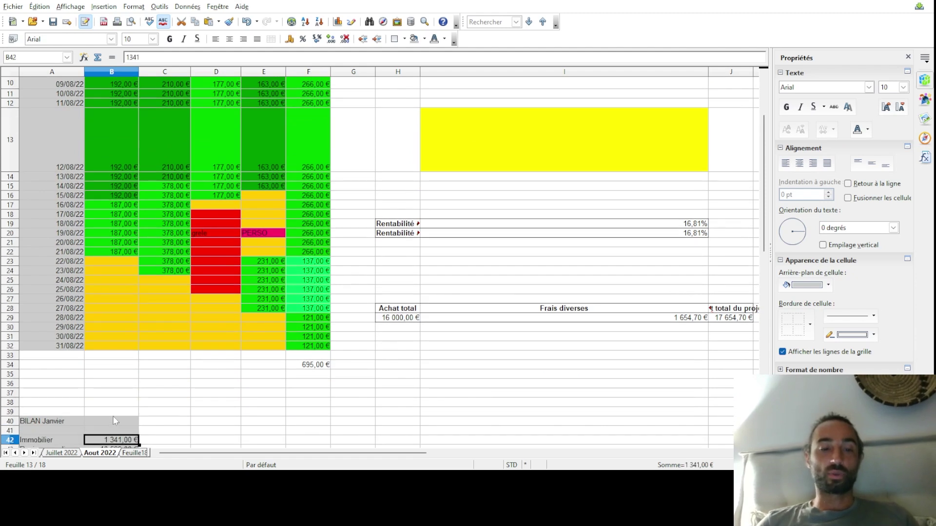
key(Up)
key(Up)
key(Up)
key(Up)
key(Up)
key(Up)
key(Up)
key(Up)
key(Up)
key(Up)
key(Up)
key(Up)
key(Up)
key(Up)
key(Up)
key(Up)
key(Up)
key(Up)
key(Up)
key(Up)
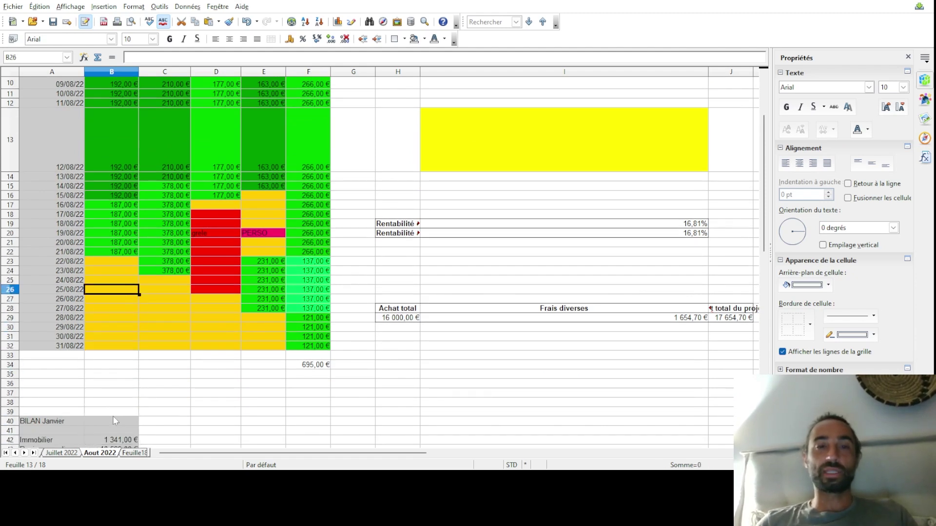
key(Right)
key(Right)
key(Right)
key(Right)
key(Right)
key(Right)
key(Right)
key(Down)
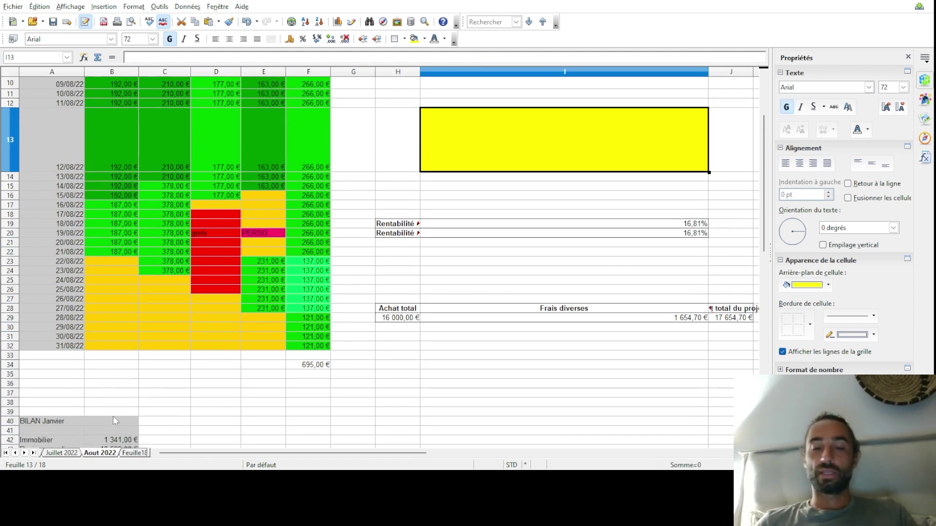
text(=)
click(92, 442)
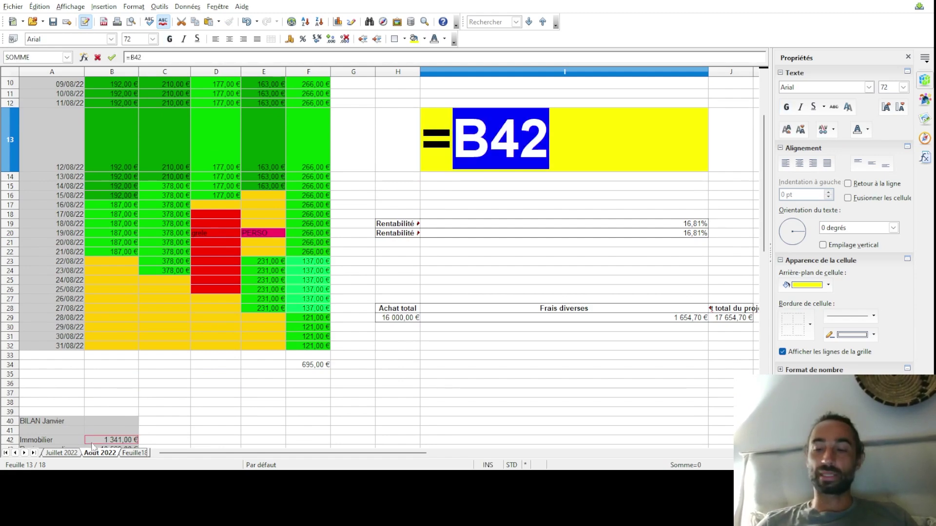
key(Return)
scroll(140, 419, up, 3)
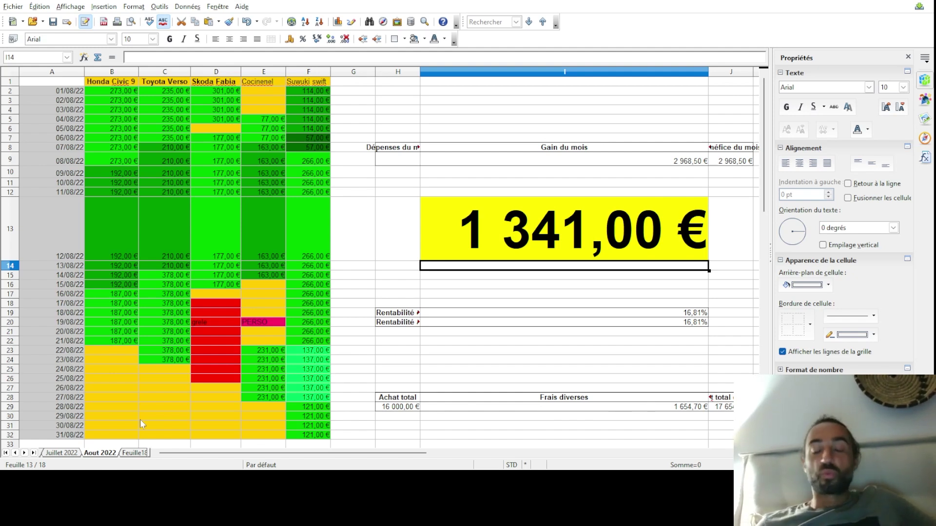
Find the Business en ligne amount in the BILAN Janvier table and show it in yellow cell I13 with the formula =B43
click(140, 418)
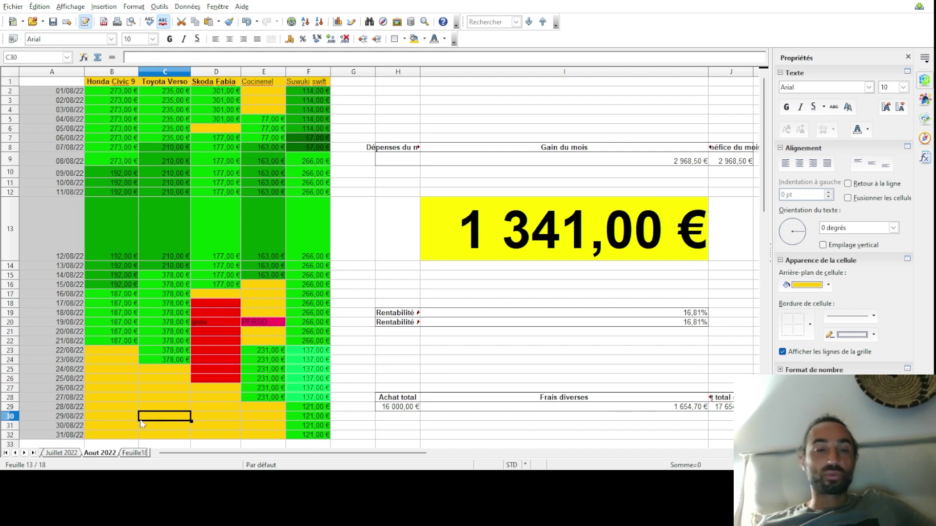
key(Left)
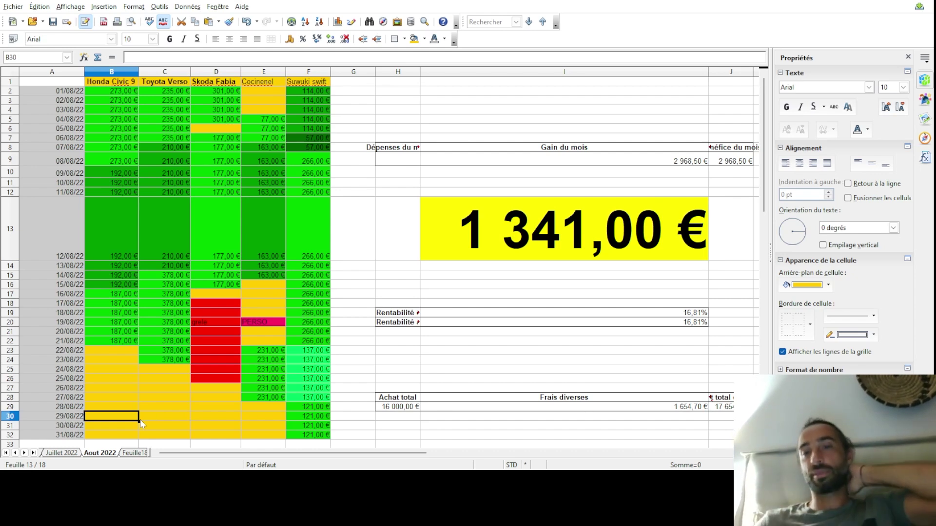
key(Down)
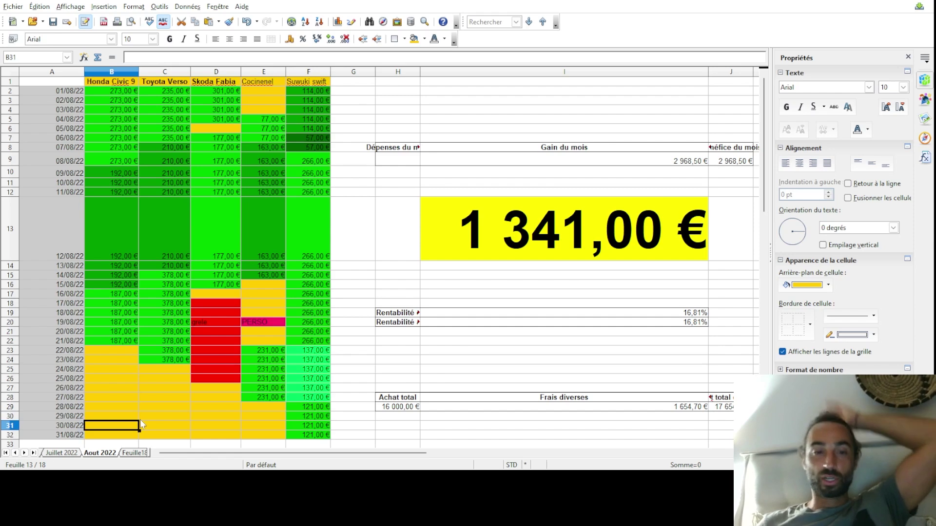
key(Down)
key(Down)
key(Down)
key(Down)
key(Down)
key(Down)
key(Down)
key(Down)
key(Down)
key(Down)
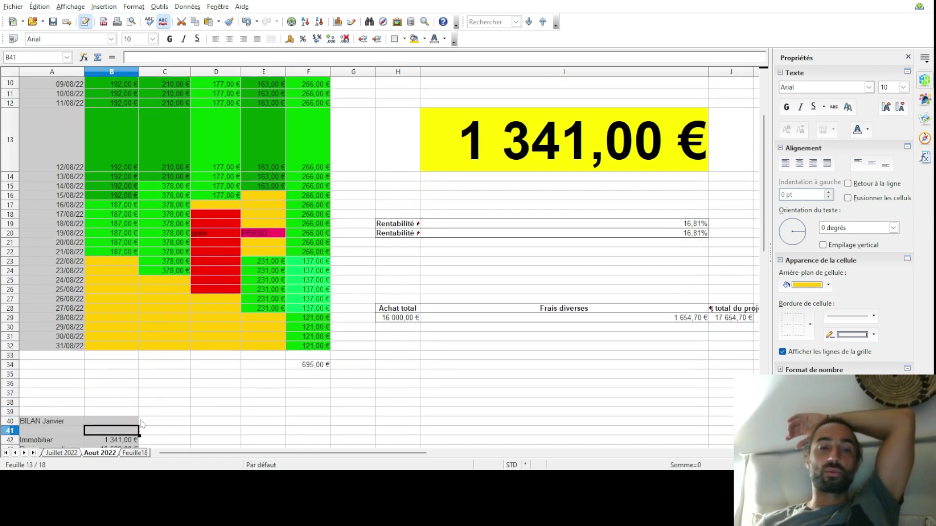
key(Down)
key(Down)
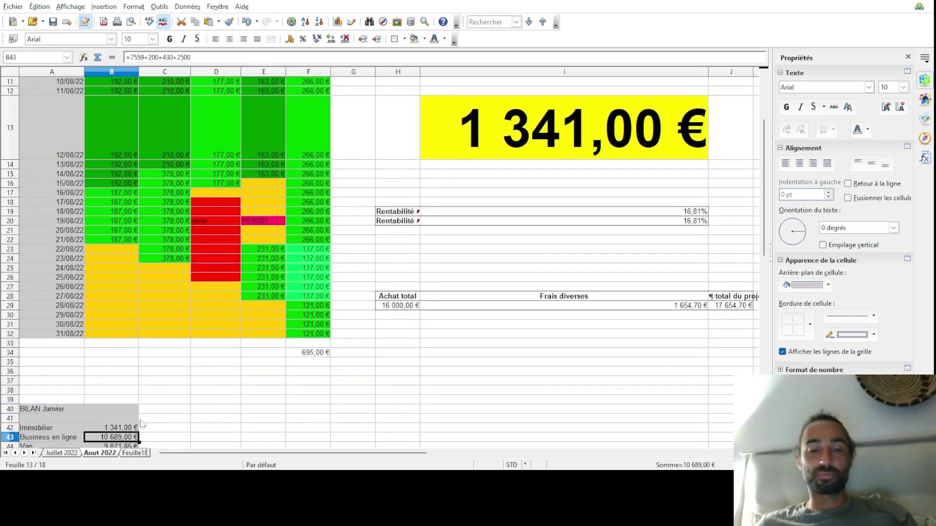
key(Up)
key(Up)
key(Up)
key(Up)
key(Up)
key(Up)
key(Up)
key(Up)
key(Up)
key(Up)
key(Up)
key(Up)
key(Up)
key(Up)
key(Up)
key(Up)
key(Up)
key(Up)
key(Up)
key(Up)
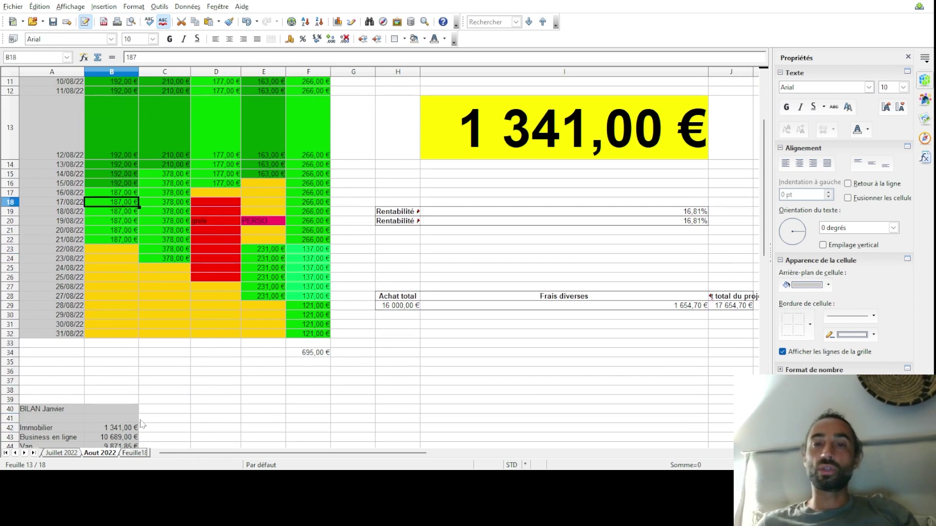
key(Right)
key(Right)
key(Right)
key(Right)
key(Right)
key(Right)
key(Right)
key(Down)
key(Down)
key(Down)
key(Down)
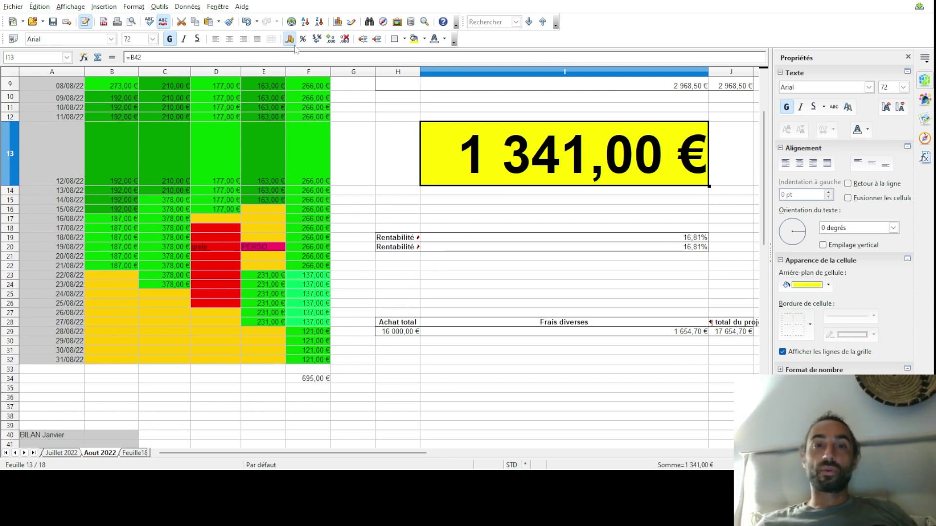
click(273, 57)
key(BackSpace)
key(BackSpace)
key(BackSpace)
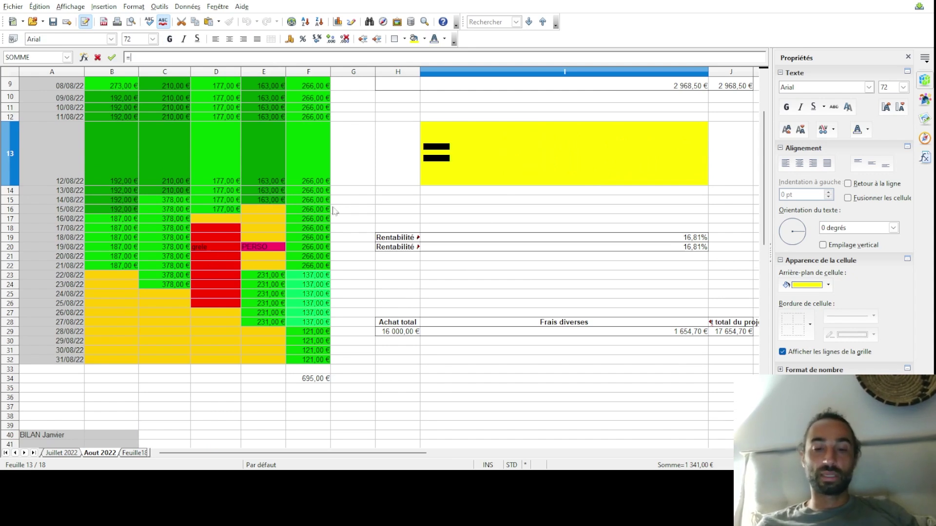
text(B43)
key(Return)
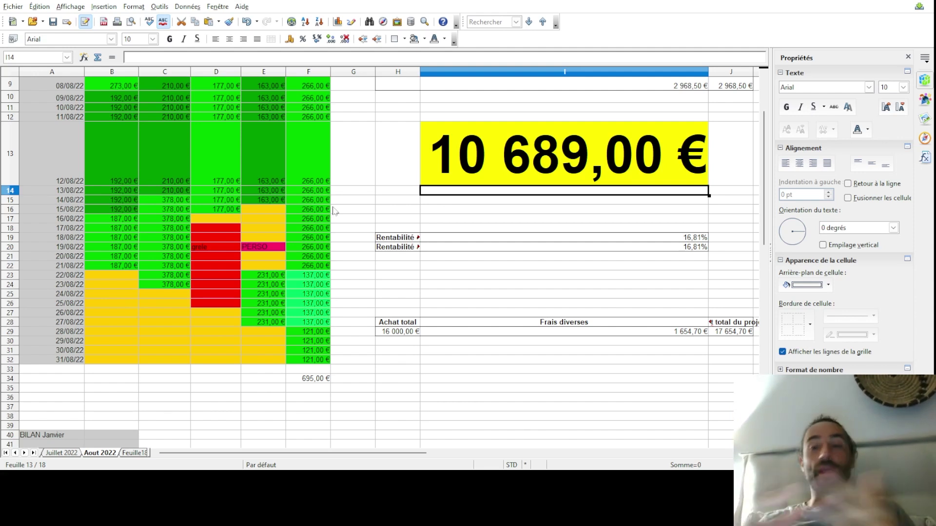
key(Up)
key(Up)
key(Up)
key(Up)
key(Up)
key(Up)
key(Up)
key(Up)
key(Up)
key(Up)
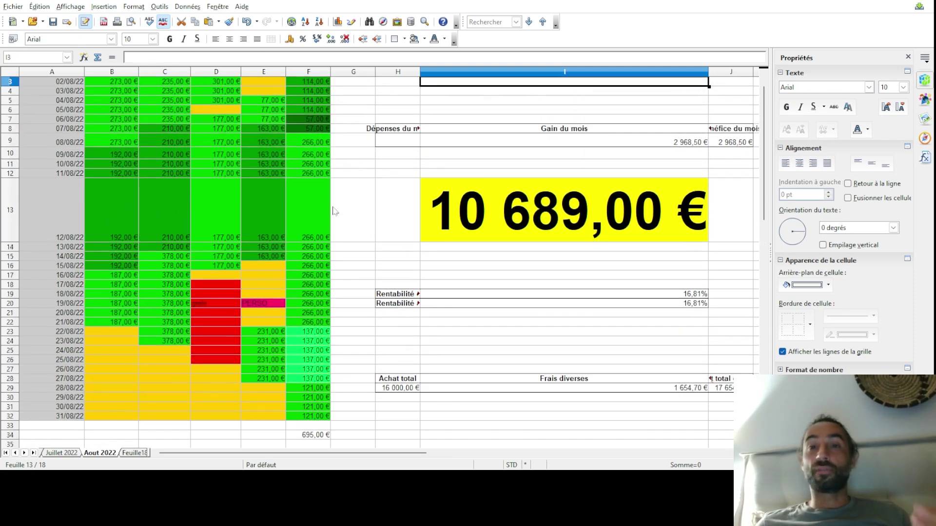
key(Up)
key(Up)
key(Up)
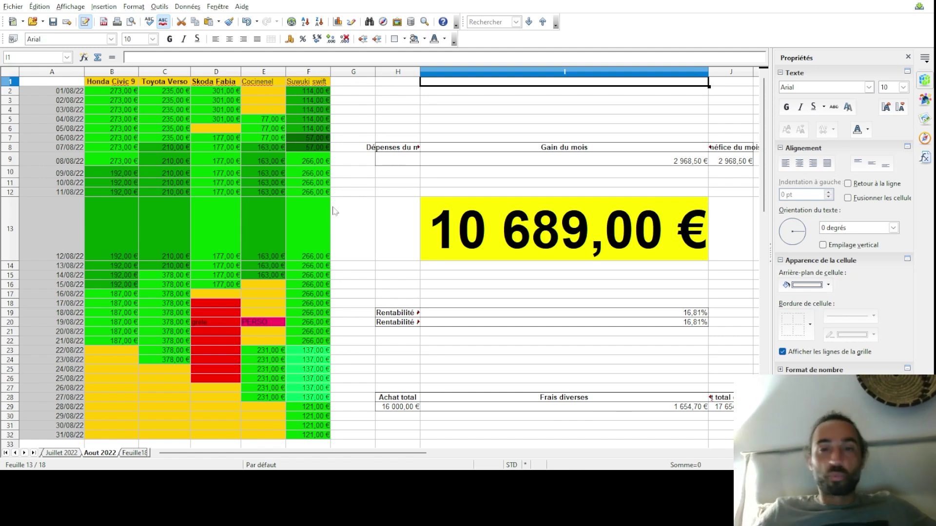
key(Down)
key(Down)
key(Down)
key(Down)
key(Down)
key(Down)
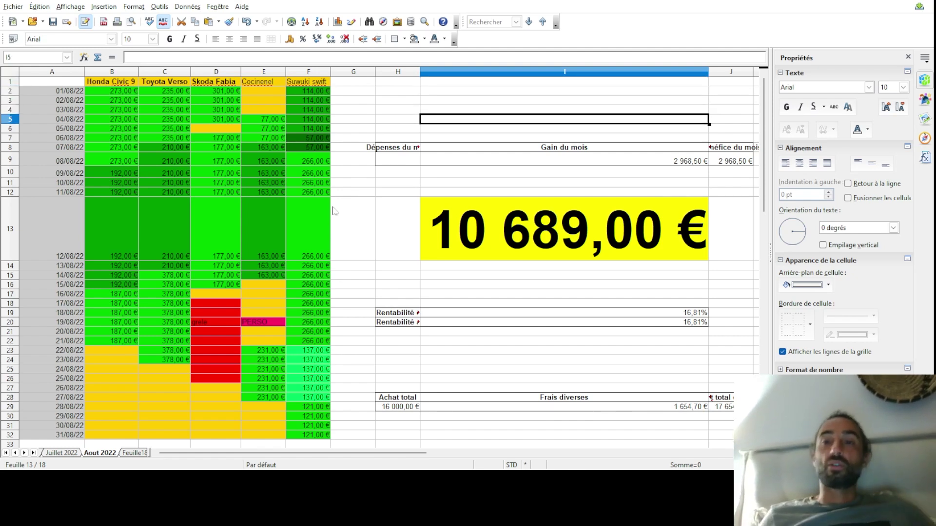
Show the BILAN Janvier Van amount in the large yellow cell I13 with the formula =B44
key(Down)
key(Down)
key(Down)
key(Left)
key(Down)
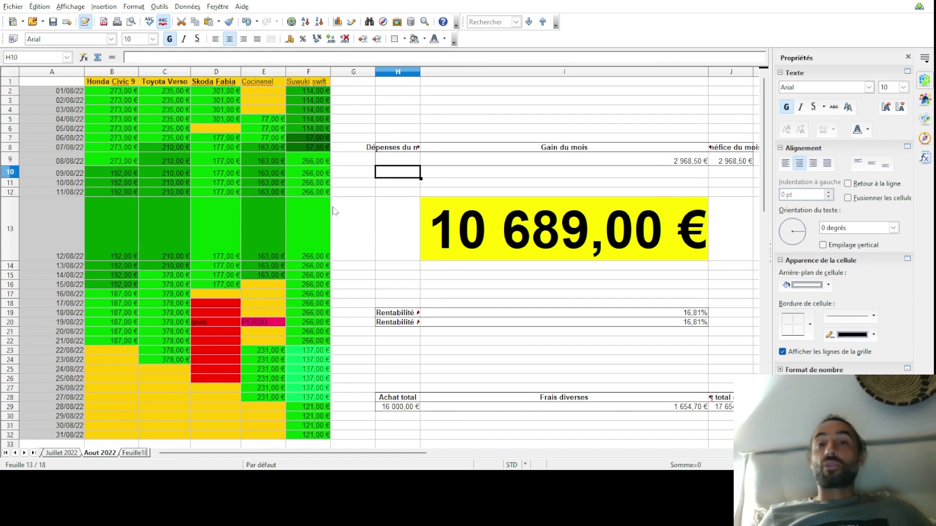
key(Right)
key(Down)
key(Down)
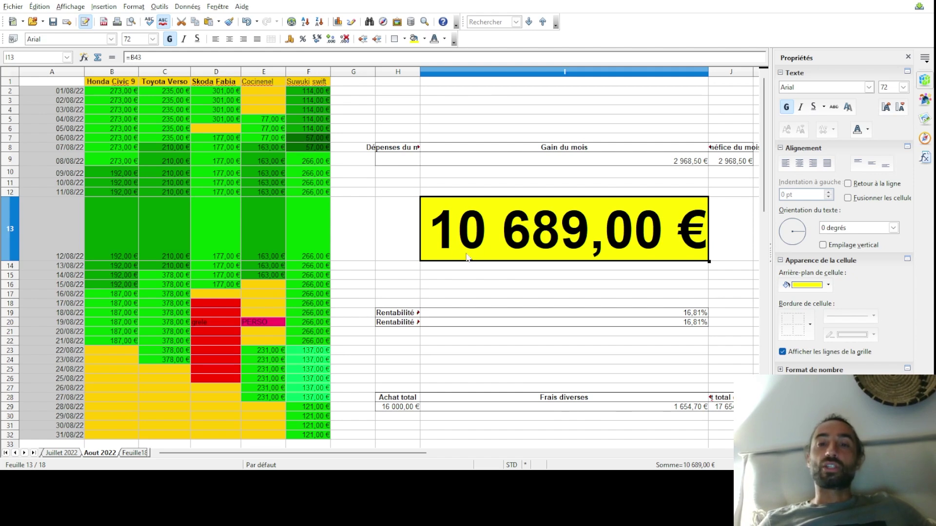
click(164, 58)
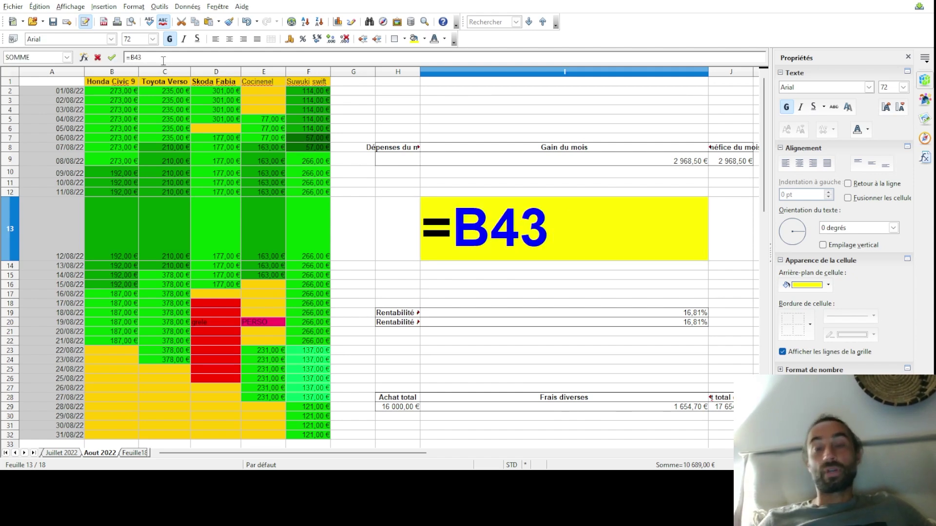
key(BackSpace)
text(4)
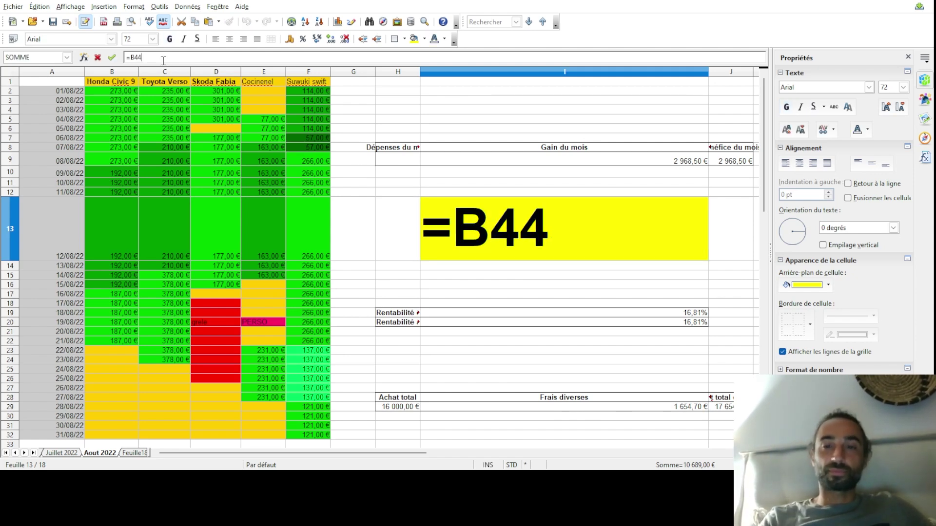
key(Return)
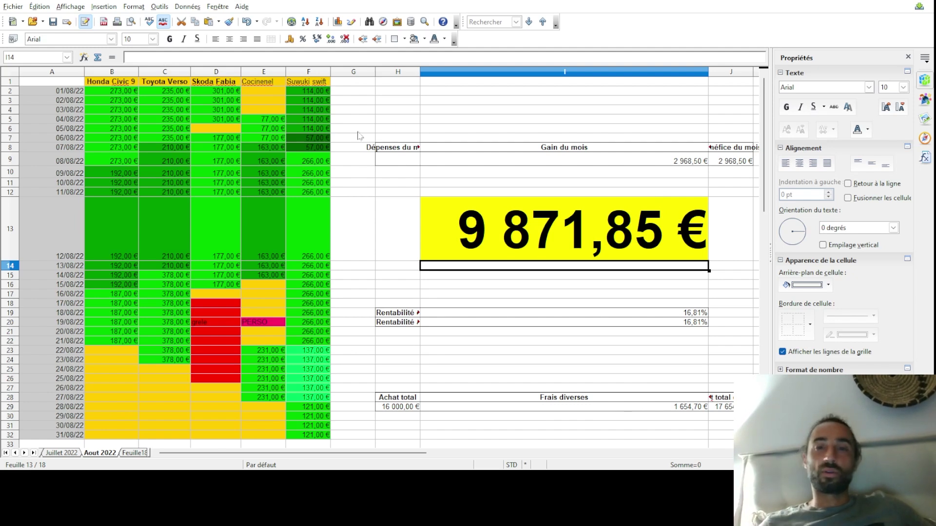
Show the BILAN Janvier Voiture amount in yellow cell I13 with the formula =B45
click(491, 238)
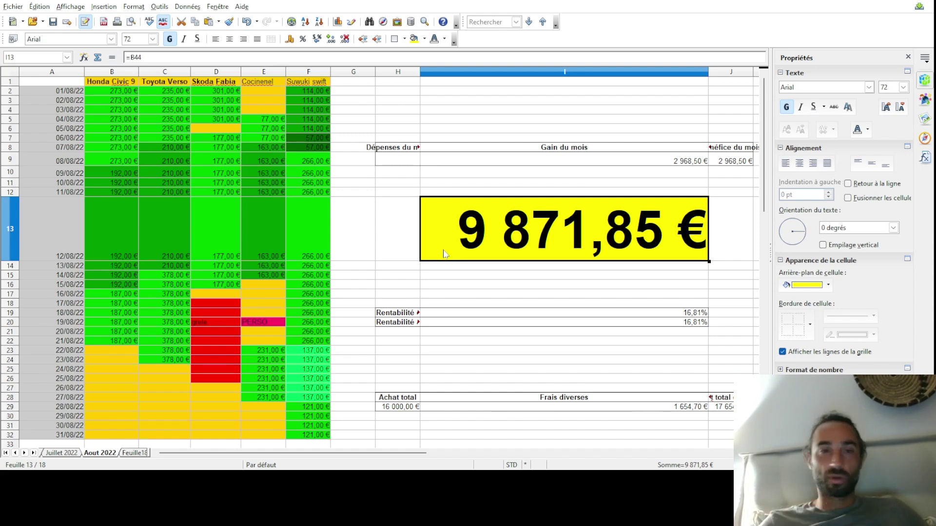
click(235, 57)
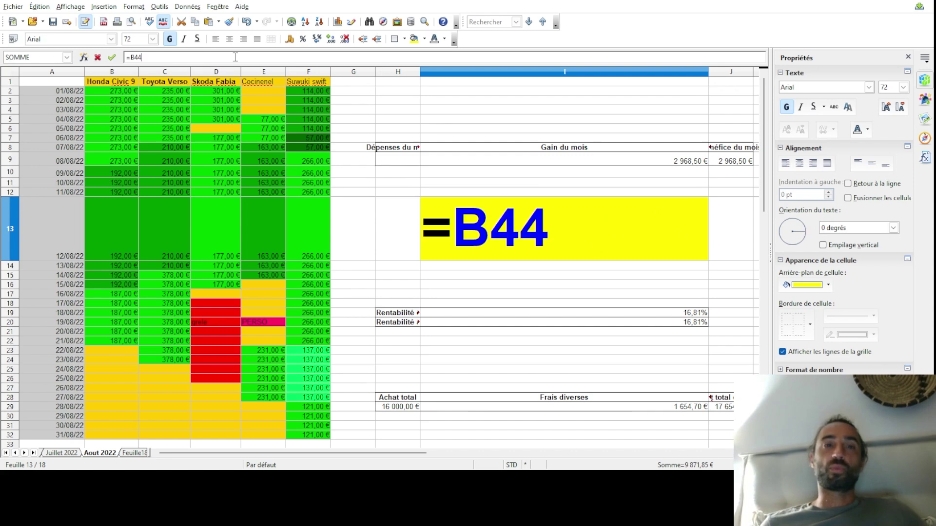
key(BackSpace)
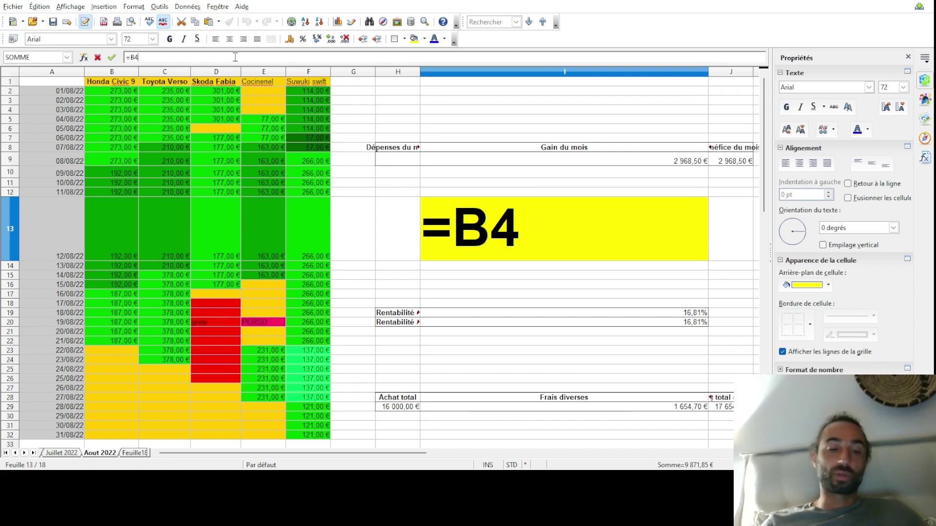
text(5)
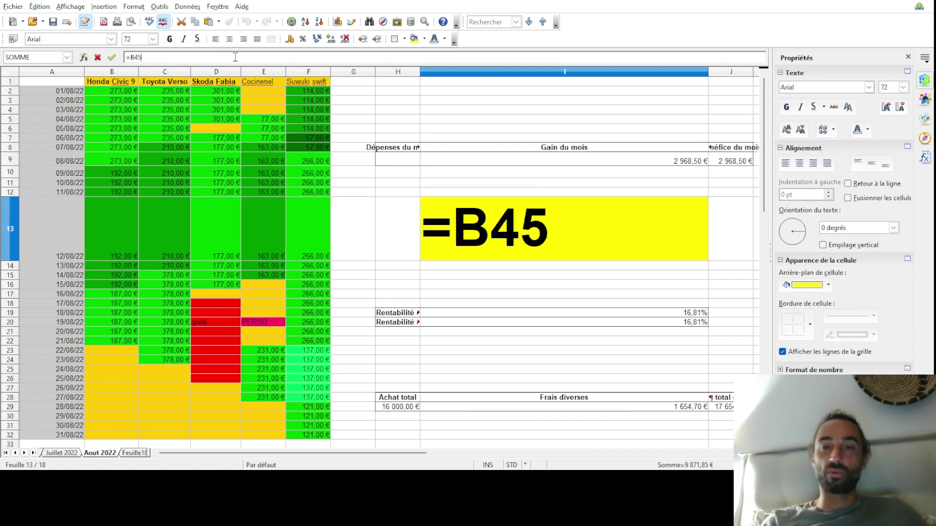
key(Return)
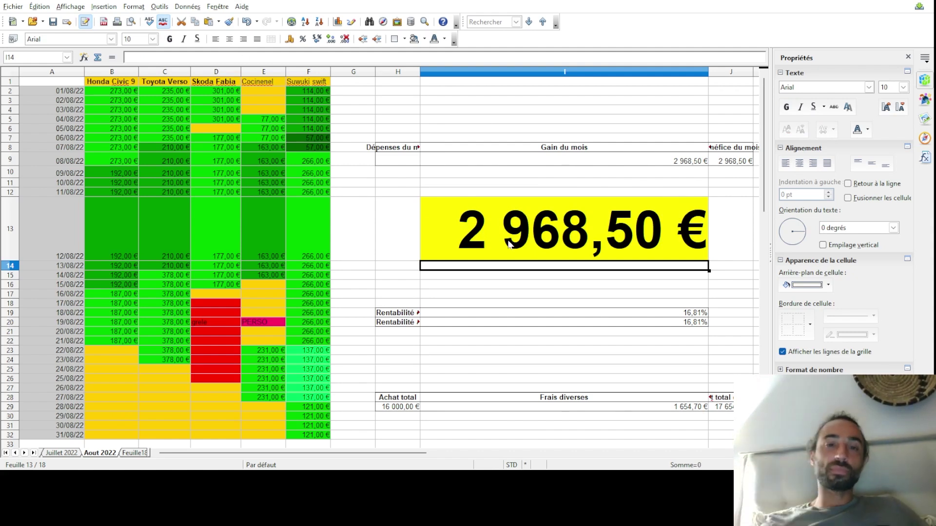
Try to show the BILAN Janvier total in yellow cell I13 with the formula =B48
scroll(265, 343, down, 4)
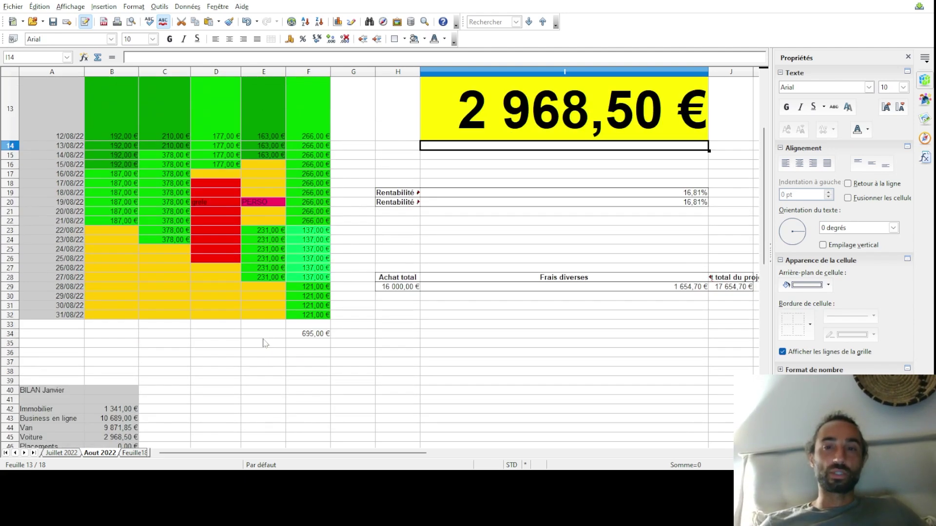
scroll(264, 342, up, 4)
click(533, 241)
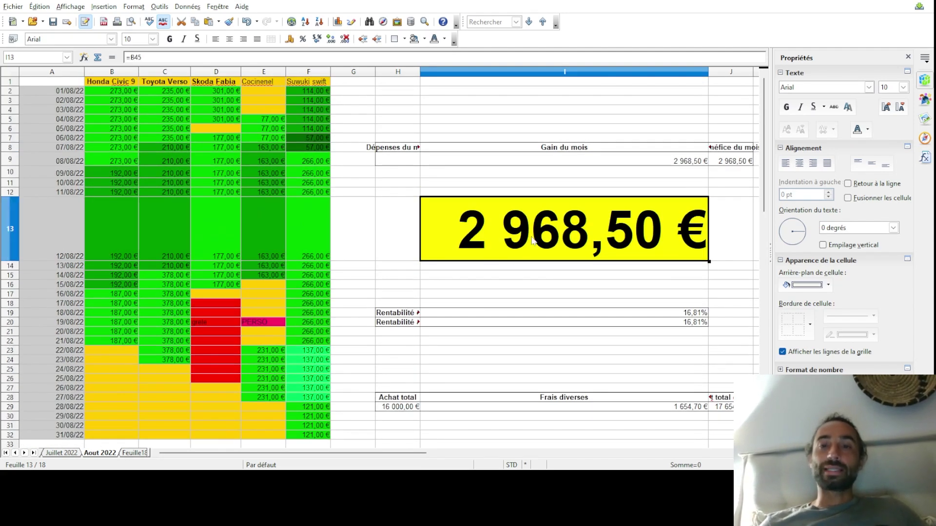
click(154, 57)
key(BackSpace)
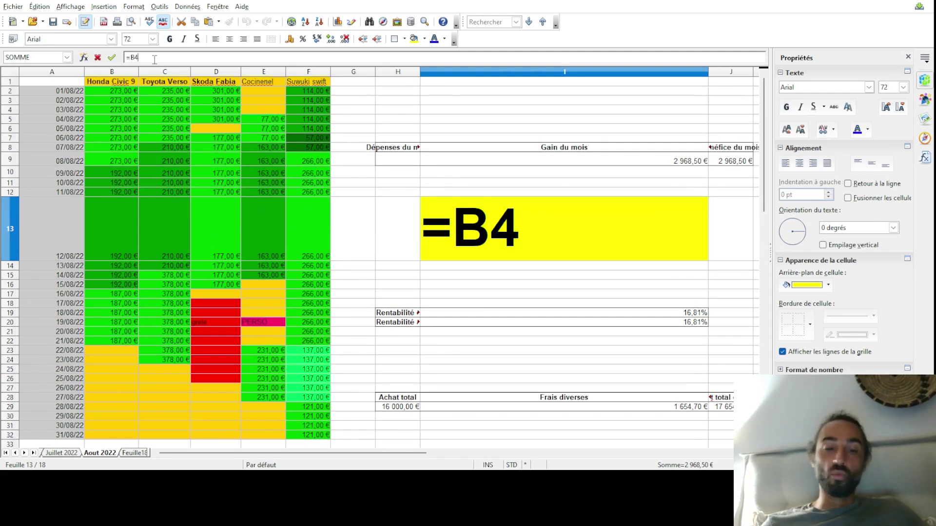
text(8)
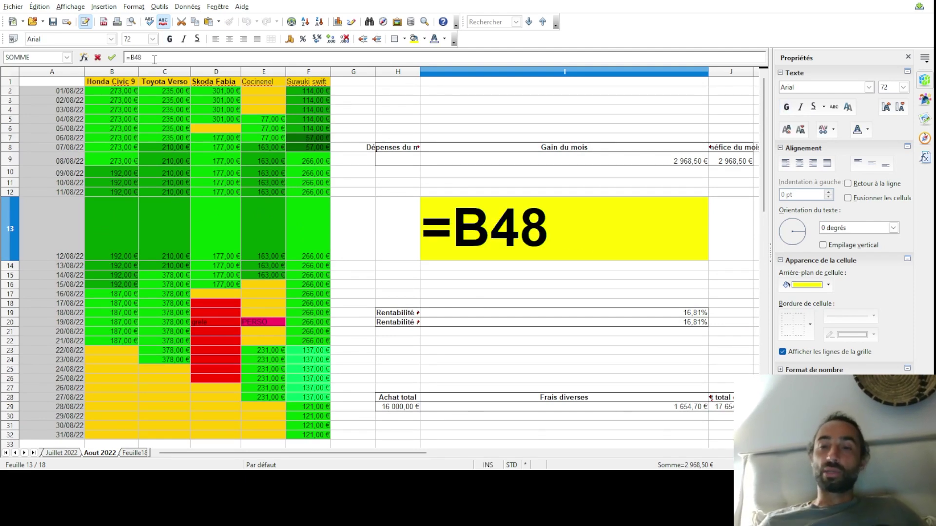
key(Return)
Find the Total row in the BILAN Janvier table and show its amount in yellow cell I13 with the formula =B50
scroll(317, 279, down, 1)
scroll(317, 279, down, 4)
scroll(318, 279, up, 5)
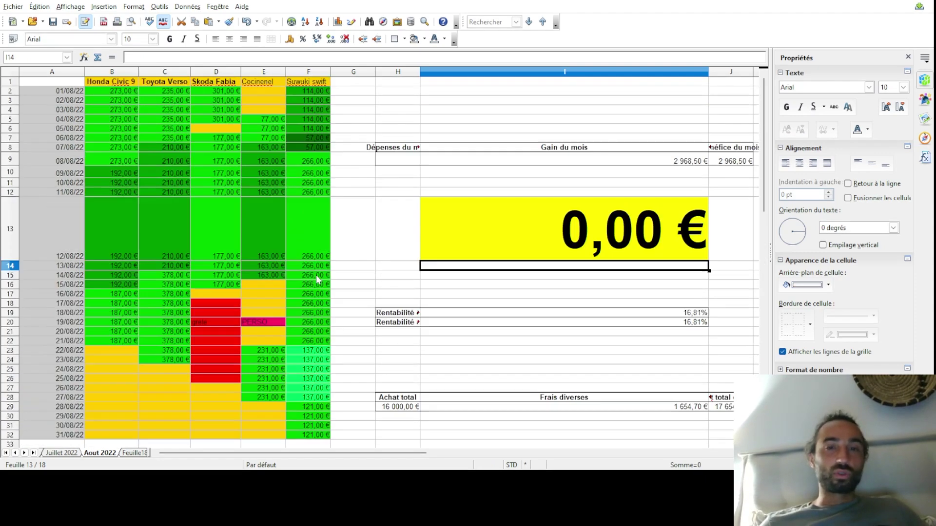
click(522, 234)
click(166, 58)
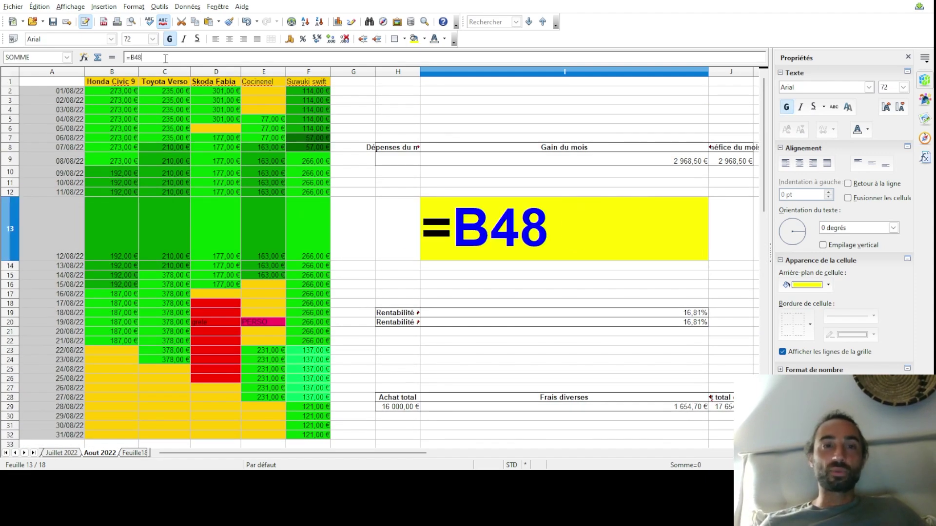
key(BackSpace)
key(BackSpace)
text(50)
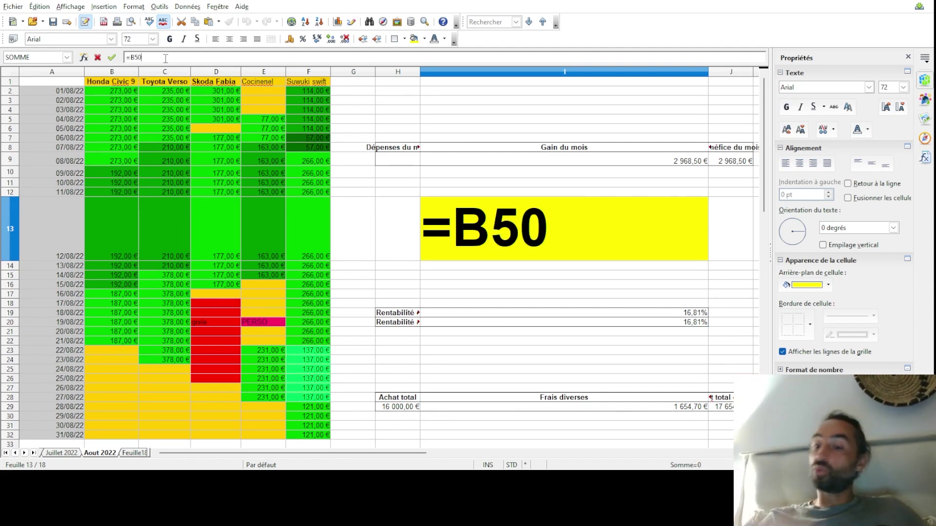
key(Return)
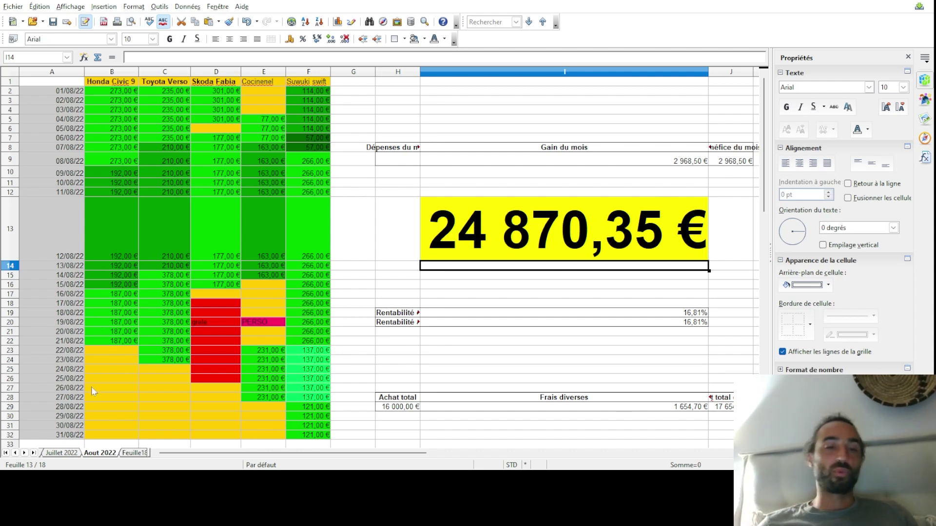
Check the Total and Avance objectif formulas, and show the Avance objectif amount in yellow cell I13 with the formula =B52
scroll(94, 386, down, 6)
click(117, 373)
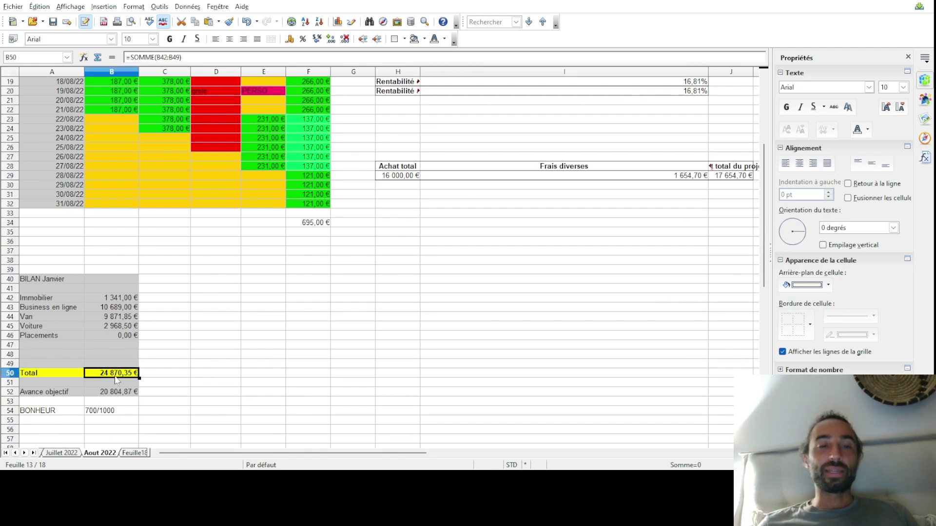
click(117, 391)
scroll(360, 377, up, 6)
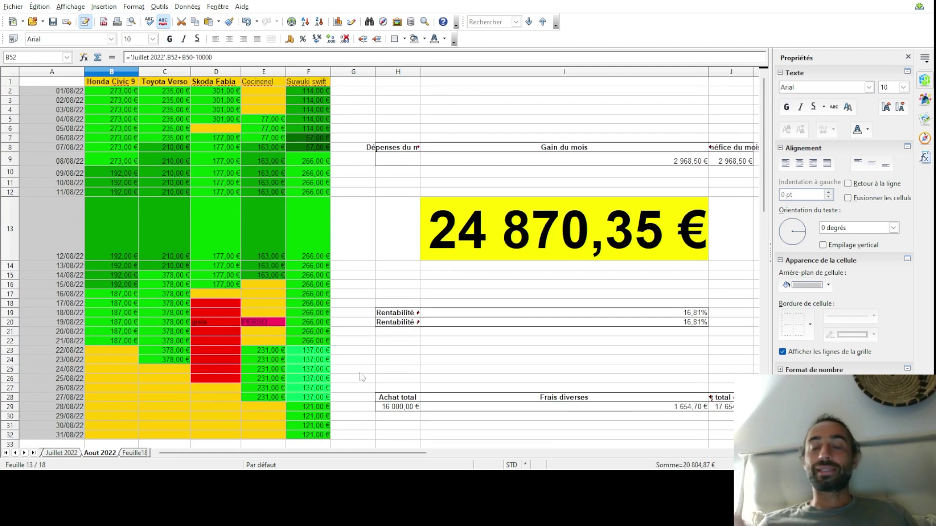
scroll(361, 377, down, 6)
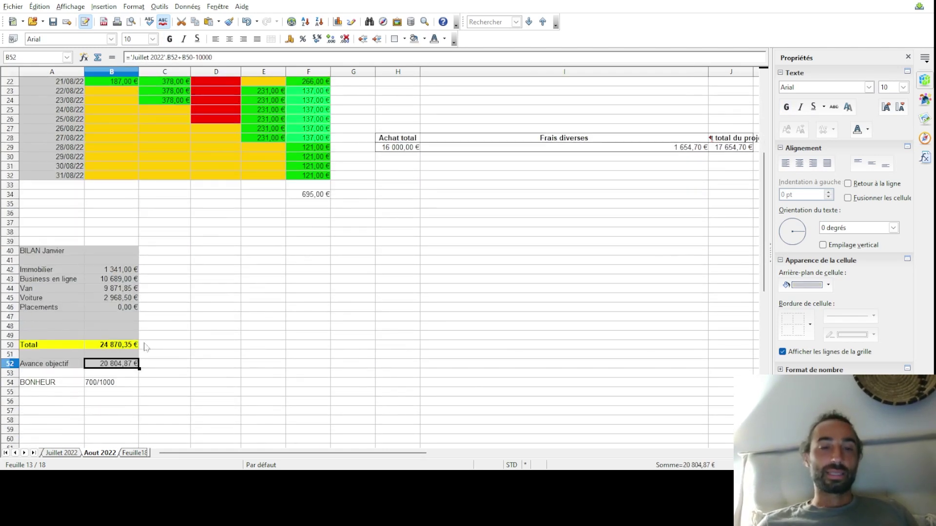
scroll(387, 252, up, 6)
click(482, 244)
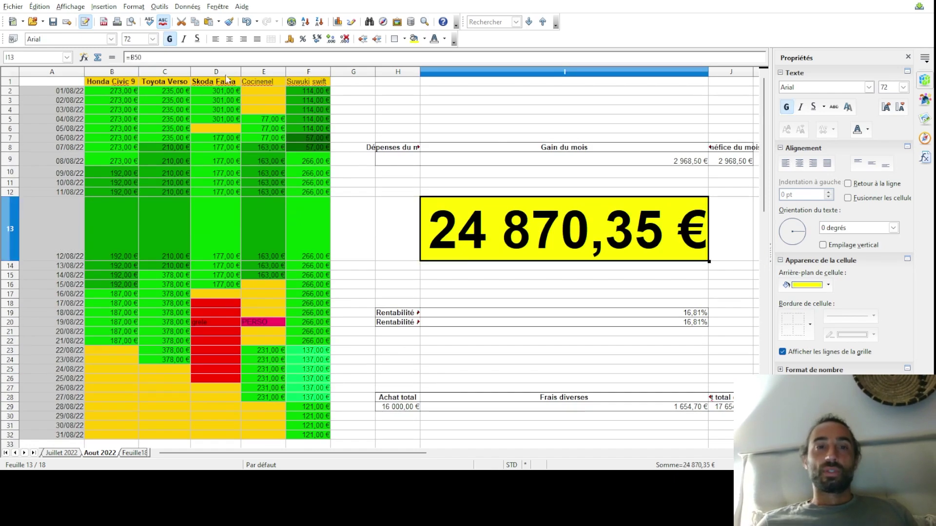
click(208, 59)
key(BackSpace)
key(BackSpace)
key(BackSpace)
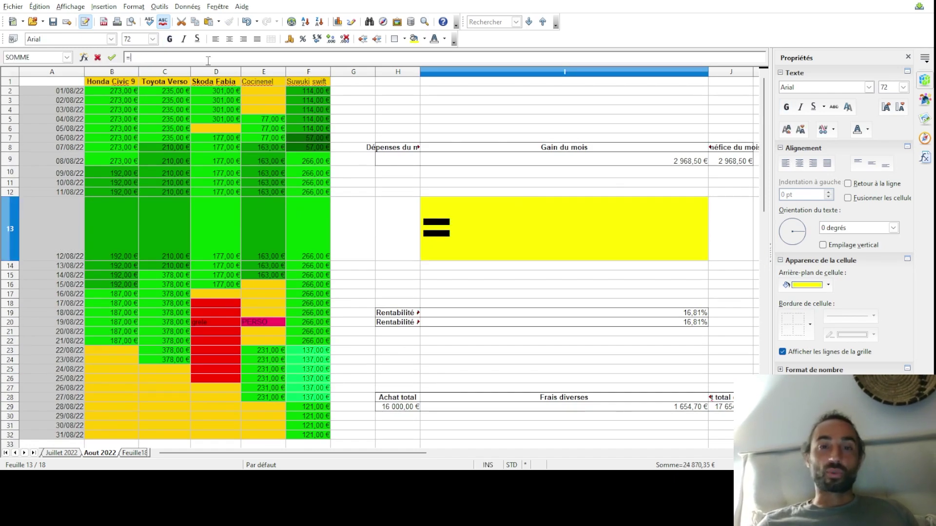
scroll(148, 202, down, 7)
click(121, 364)
scroll(320, 336, up, 7)
key(Return)
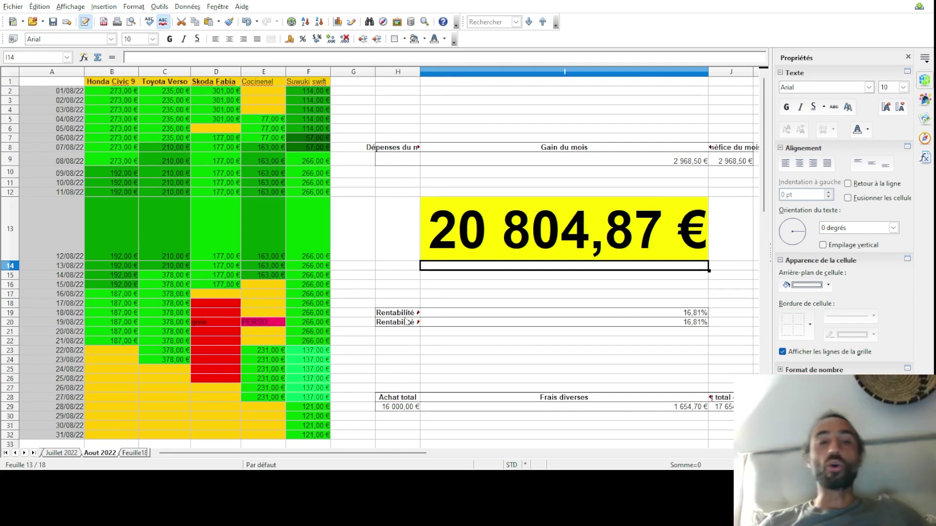
Open the Septembre sheet and fit the width of column H to its contents
click(15, 453)
click(15, 454)
click(15, 454)
click(15, 453)
click(15, 454)
click(15, 453)
click(15, 453)
click(15, 453)
click(15, 453)
click(15, 453)
click(61, 454)
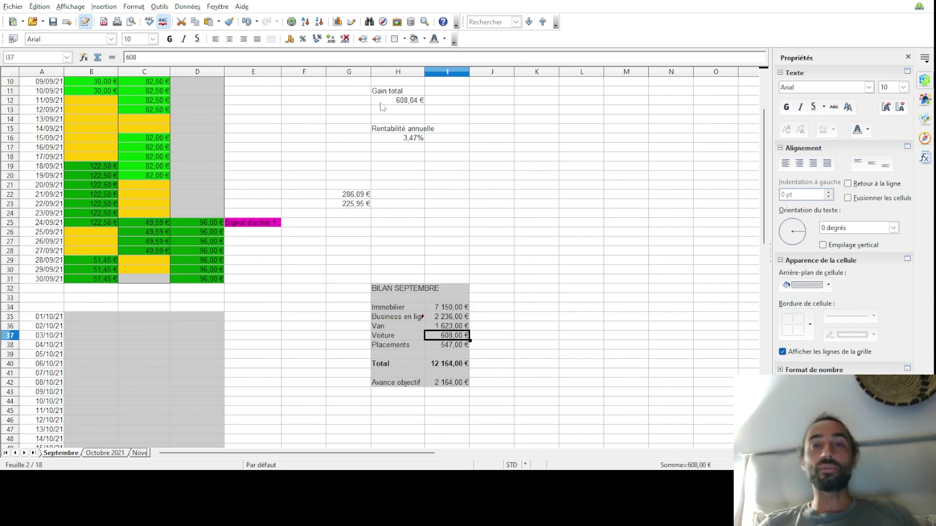
double_click(425, 71)
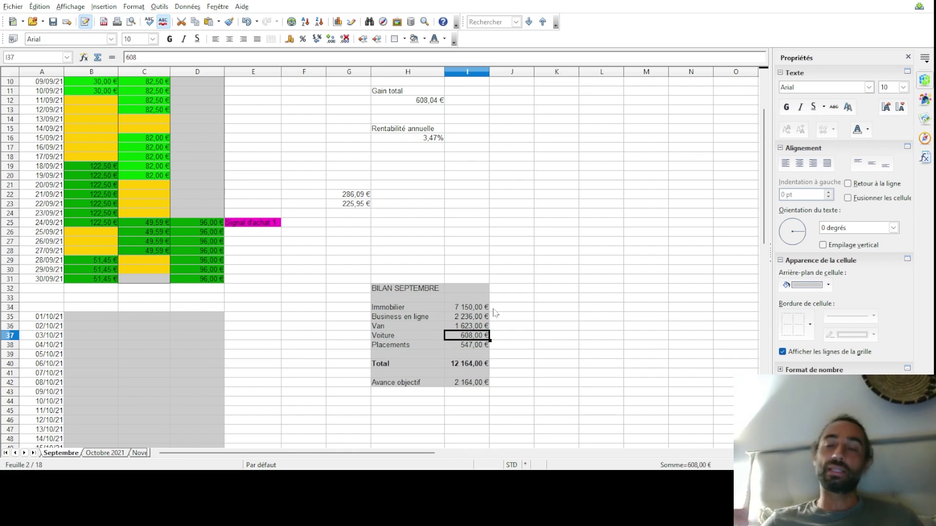
Examine the BILAN SEPTEMBRE amounts from Immobilier to Placements, and open the Octobre 2021 sheet to view its BILAN
click(480, 309)
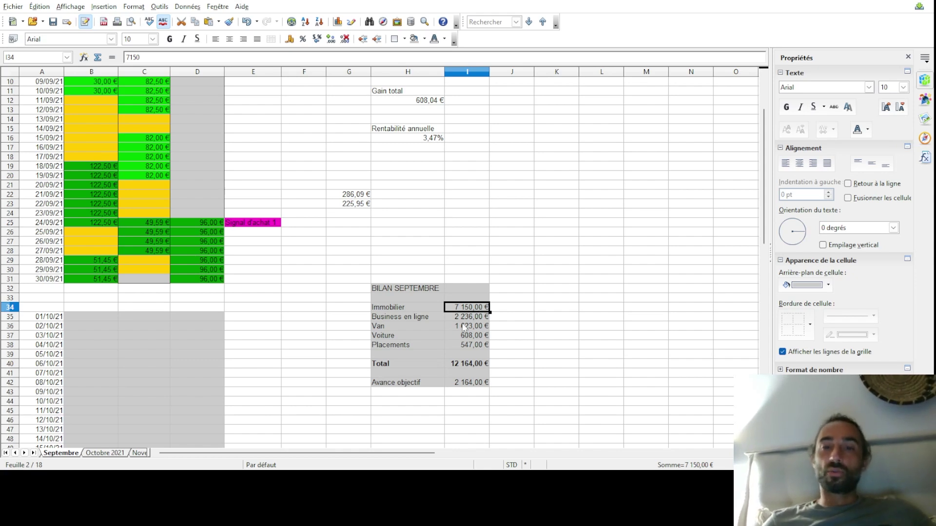
click(470, 318)
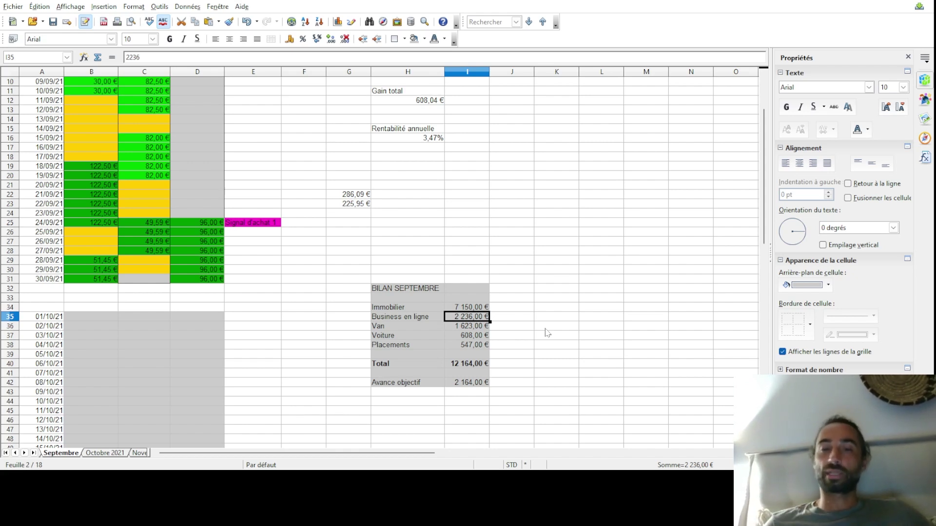
key(Down)
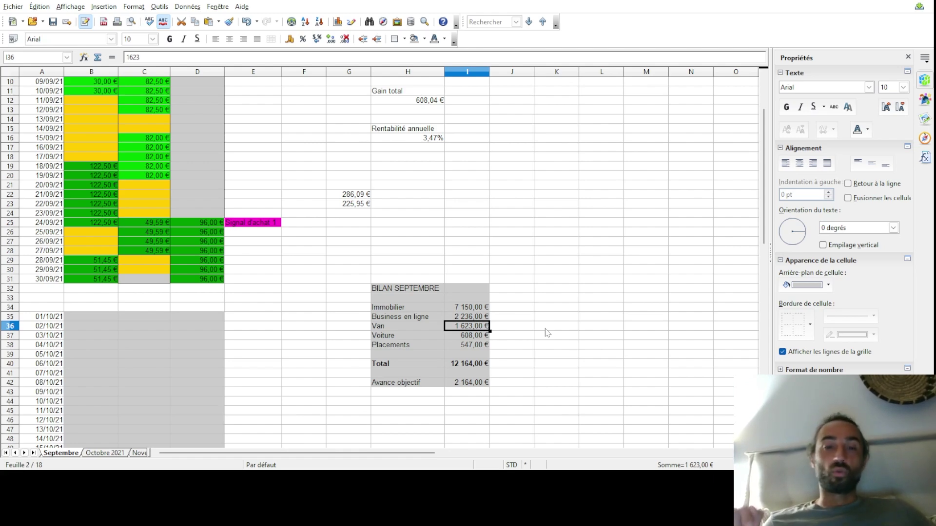
click(478, 337)
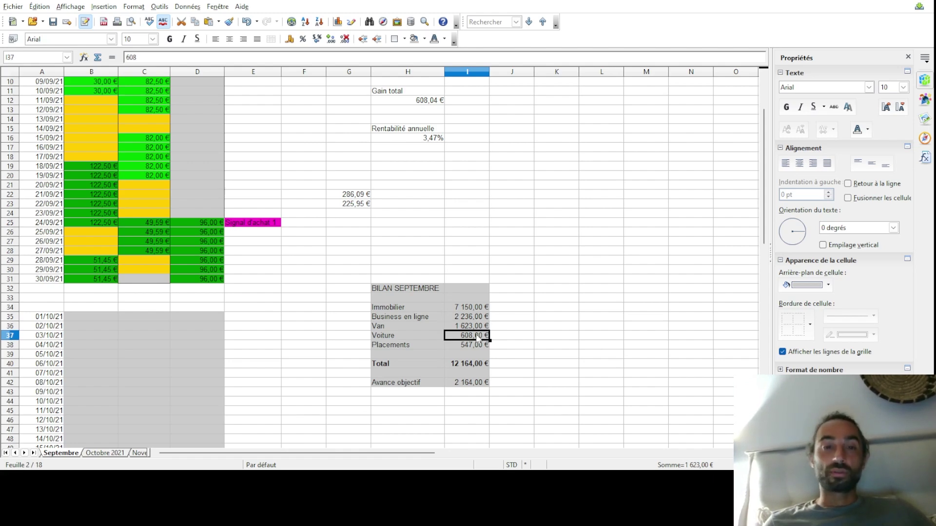
scroll(307, 313, up, 3)
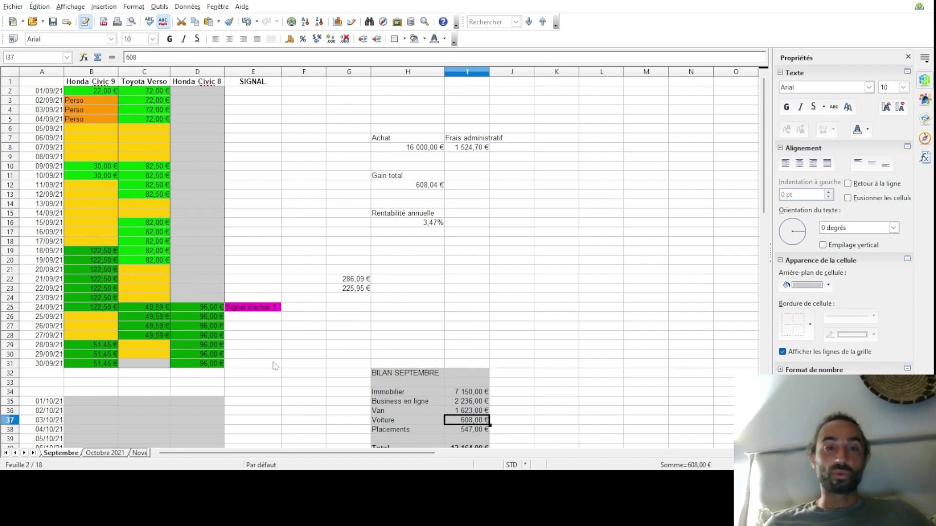
scroll(441, 423, down, 2)
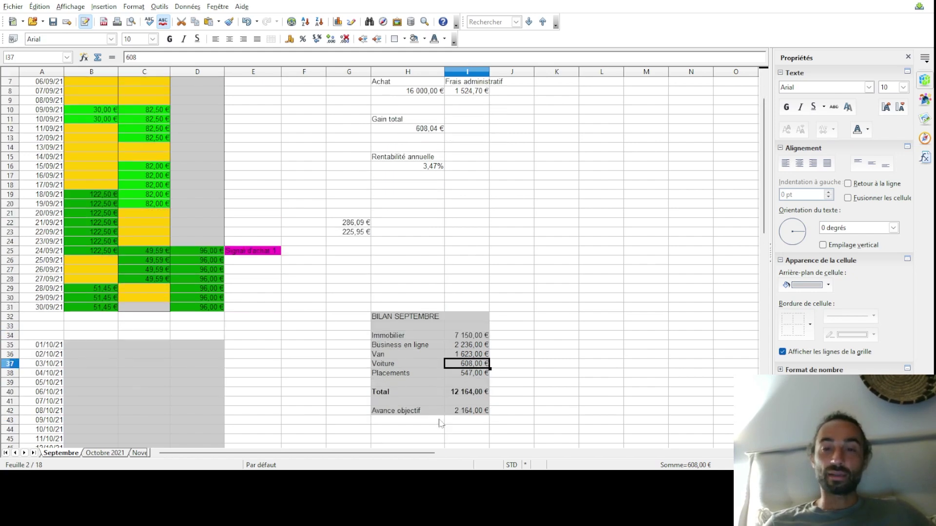
click(469, 374)
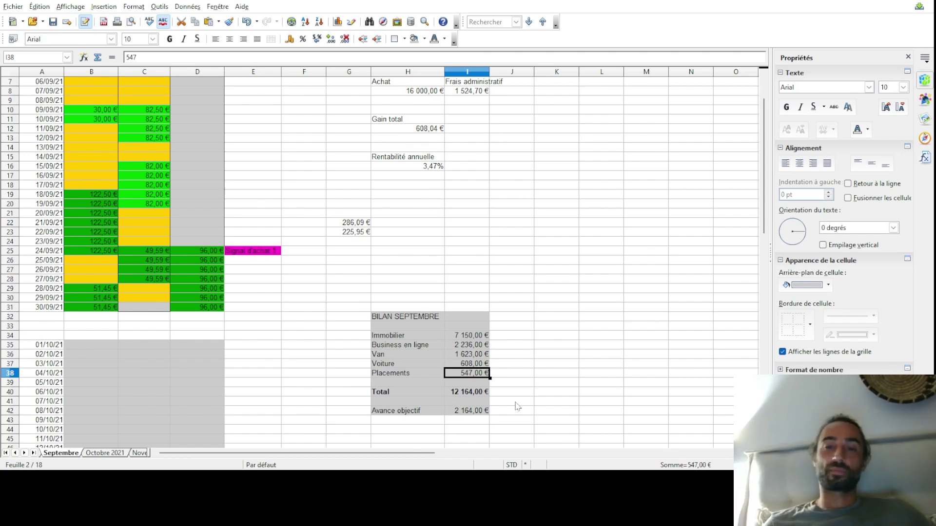
scroll(517, 406, down, 1)
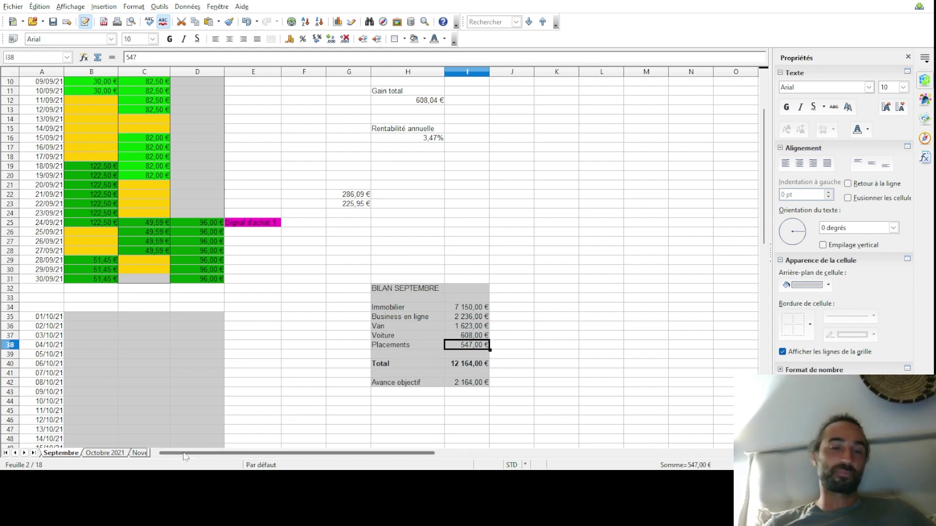
click(121, 455)
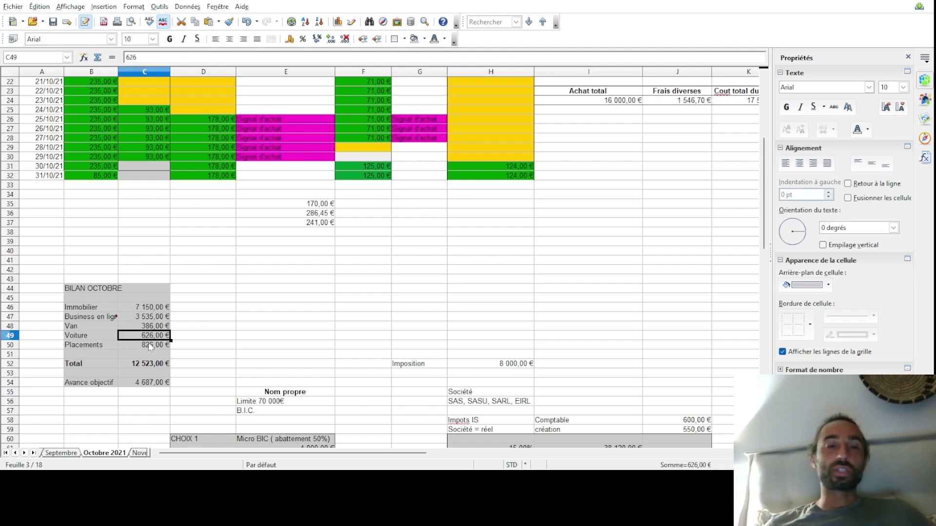
Open the Novembre sheet and examine its BILAN NOVEMBRE table, including the Van amount
click(140, 453)
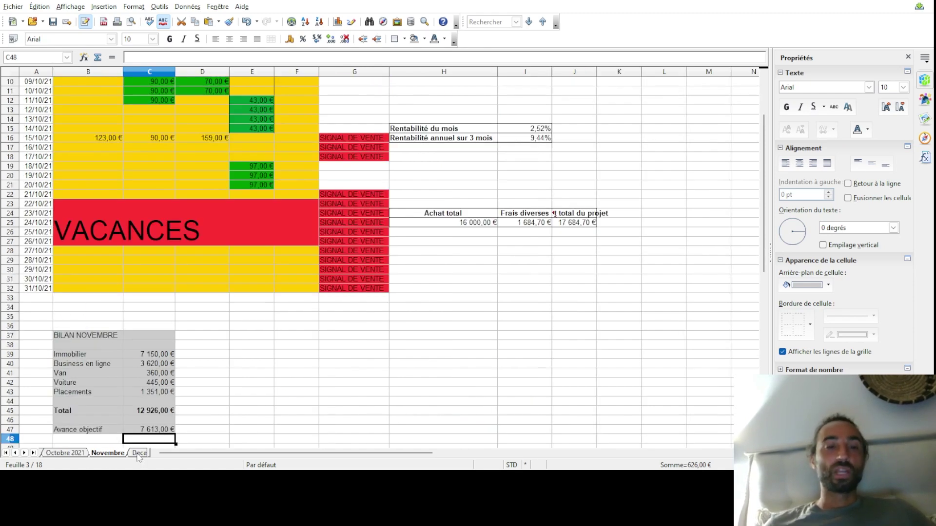
scroll(196, 417, down, 2)
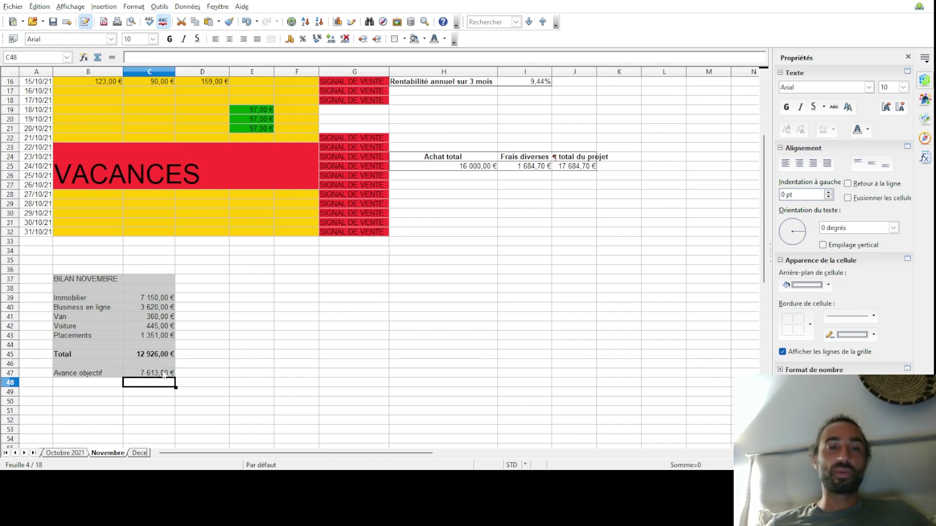
click(148, 318)
scroll(223, 340, up, 3)
scroll(224, 341, down, 3)
Open the Decembre 2021 sheet and compare its BILAN table with the one on the Novembre sheet
click(139, 454)
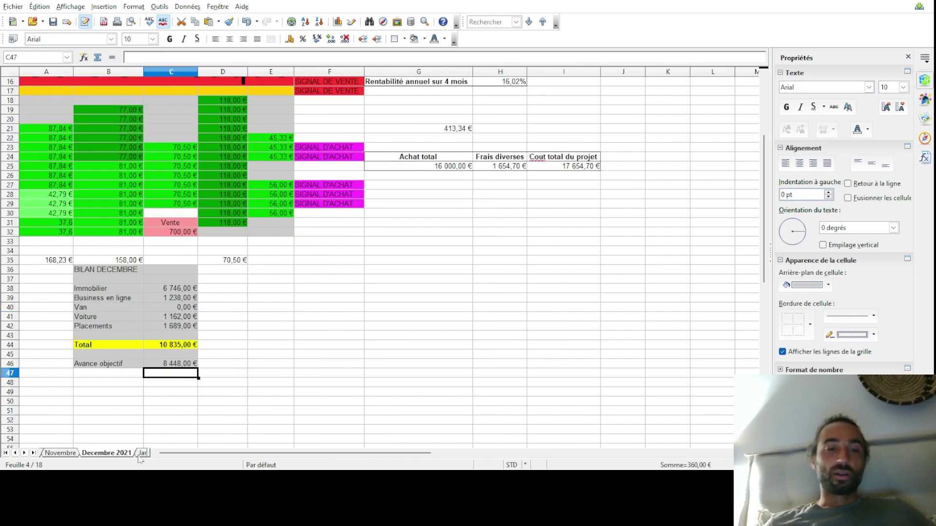
click(61, 453)
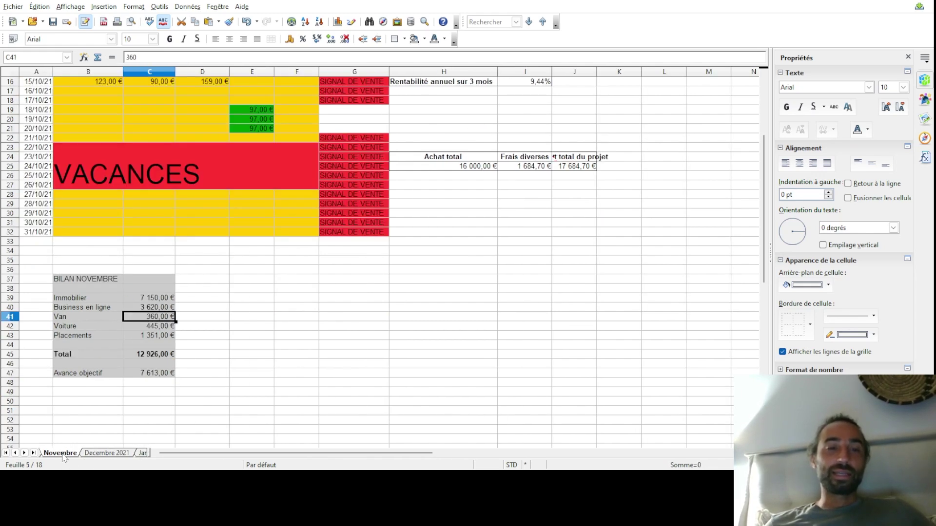
click(99, 453)
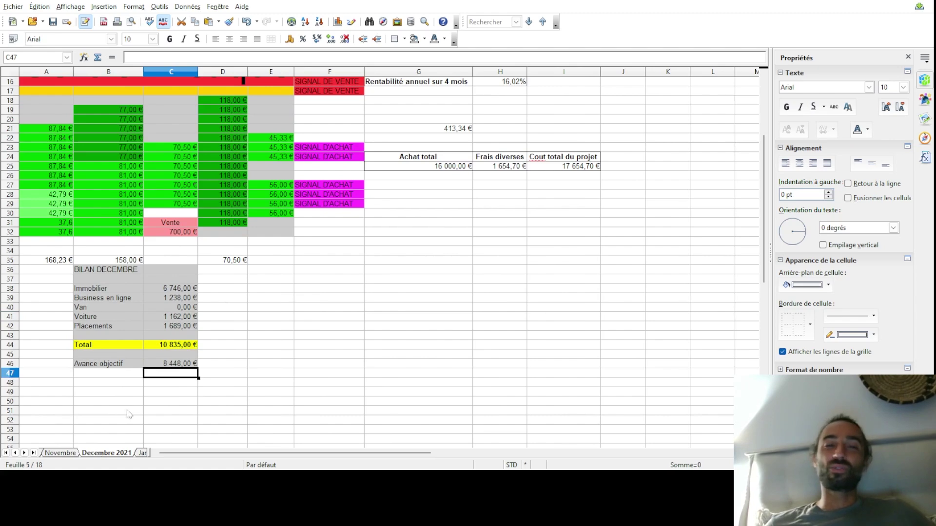
scroll(128, 414, up, 3)
scroll(128, 414, down, 2)
Examine the BILAN DECEMBRE amounts from Immobilier to Placements, checking Voiture against the car rental grid
click(173, 322)
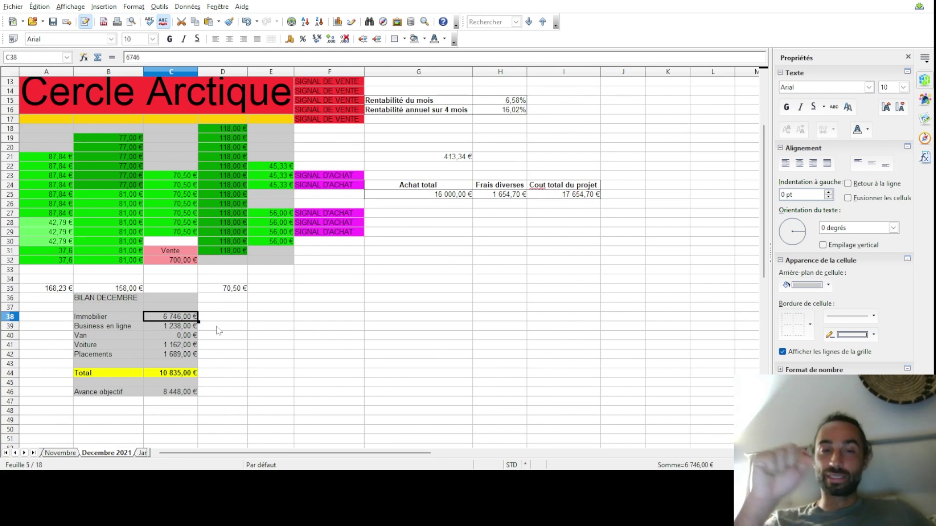
key(Down)
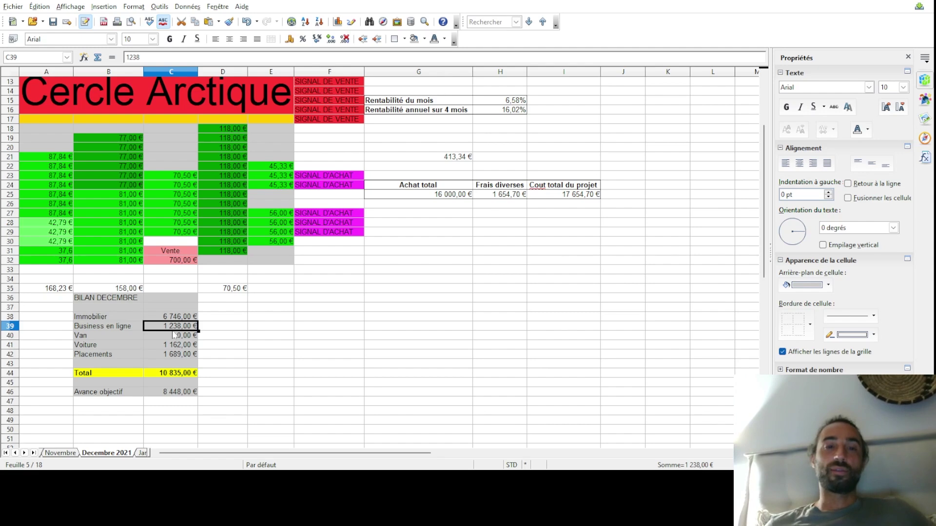
click(168, 339)
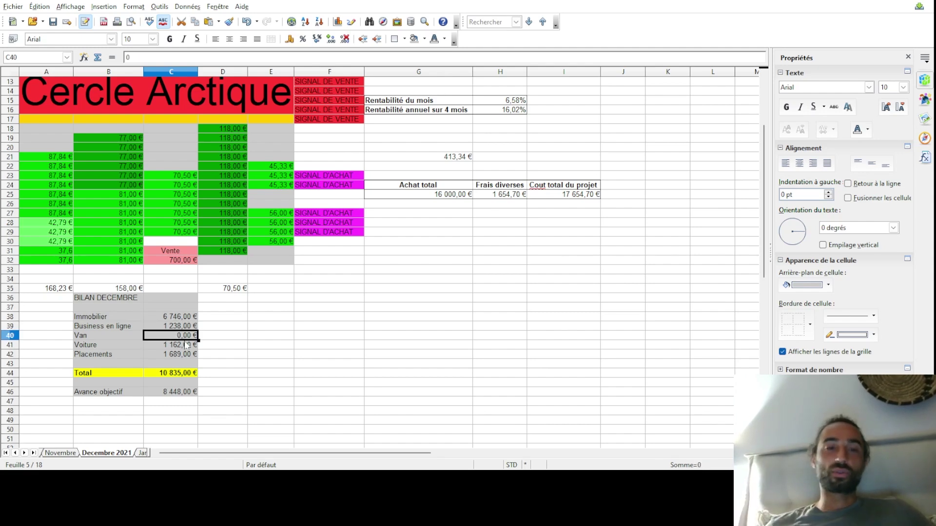
click(187, 348)
scroll(268, 354, up, 4)
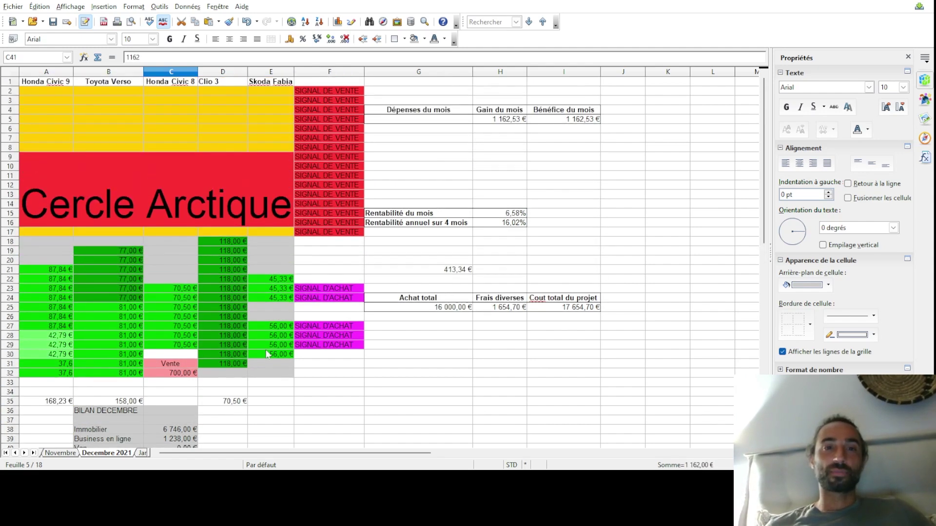
scroll(243, 345, down, 4)
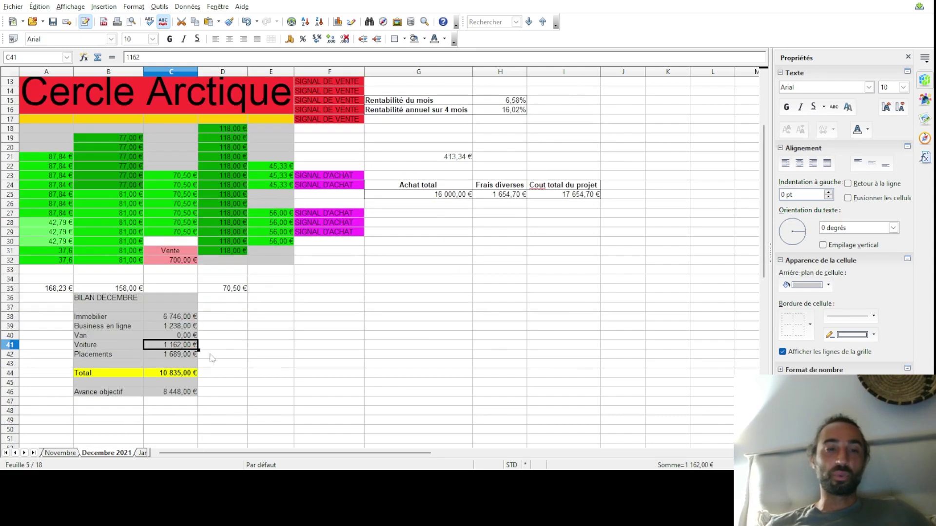
click(180, 356)
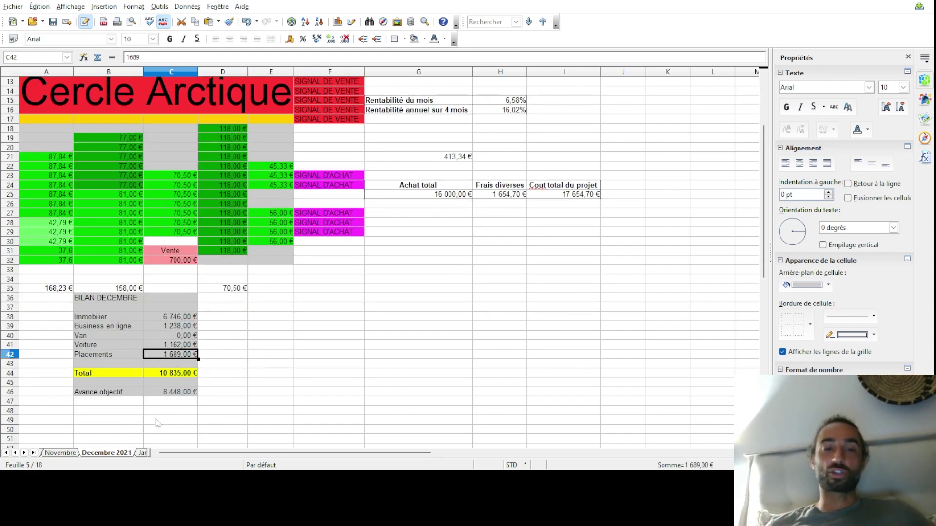
View the Janvier 2022 BILAN, and check the Immobilier amount in the BILAN on the Fevrier 2022 sheet
click(142, 453)
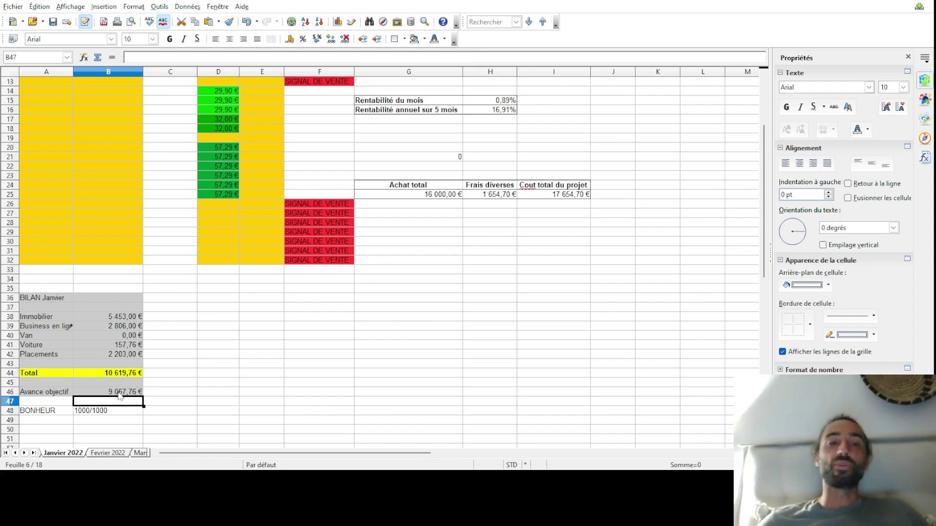
click(113, 454)
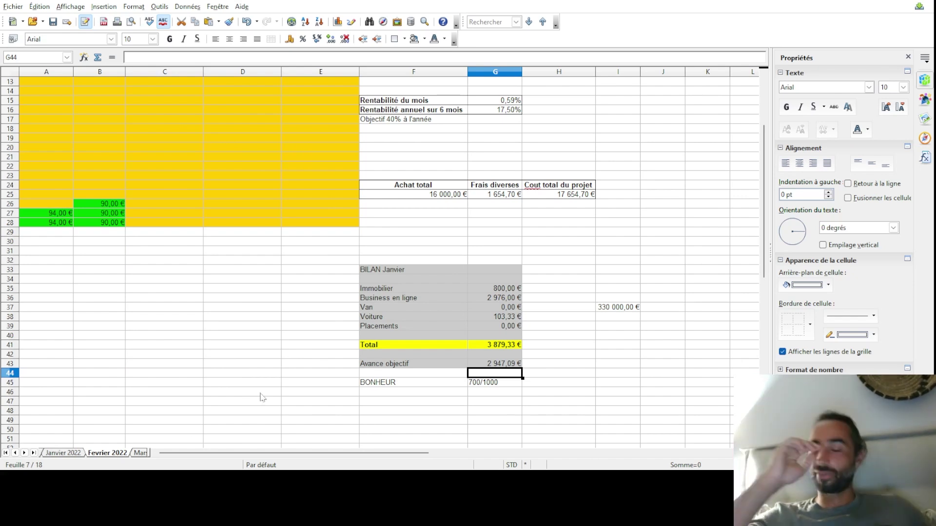
click(482, 291)
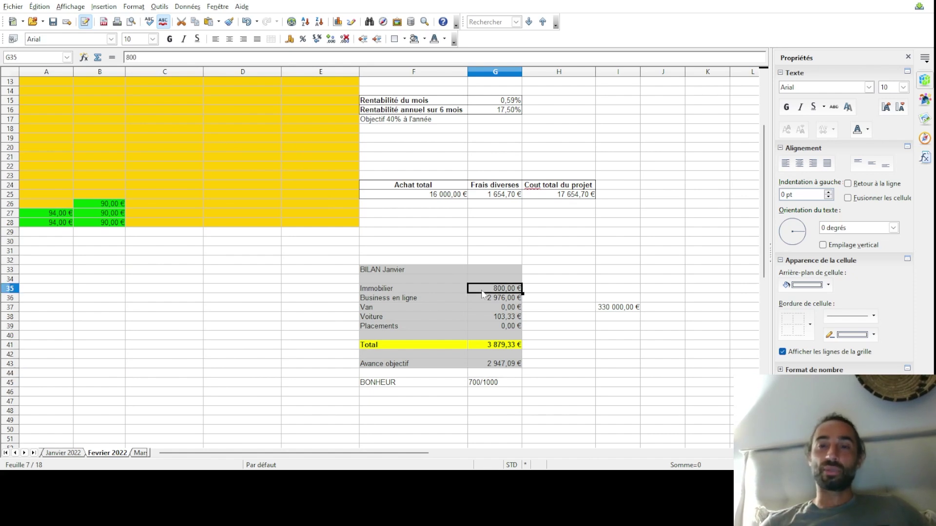
Delete the stray amount in cell I37 beside the BILAN on the Fevrier 2022 sheet
click(551, 291)
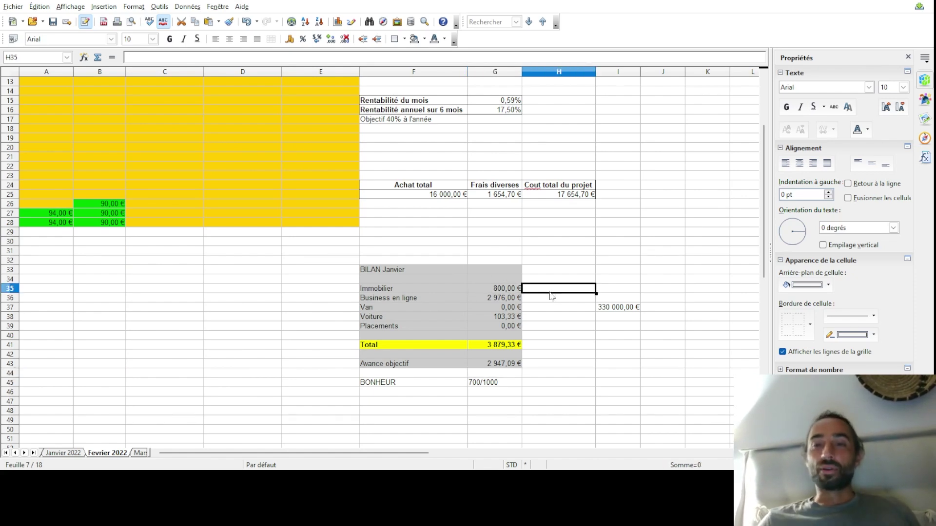
click(633, 310)
key(Delete)
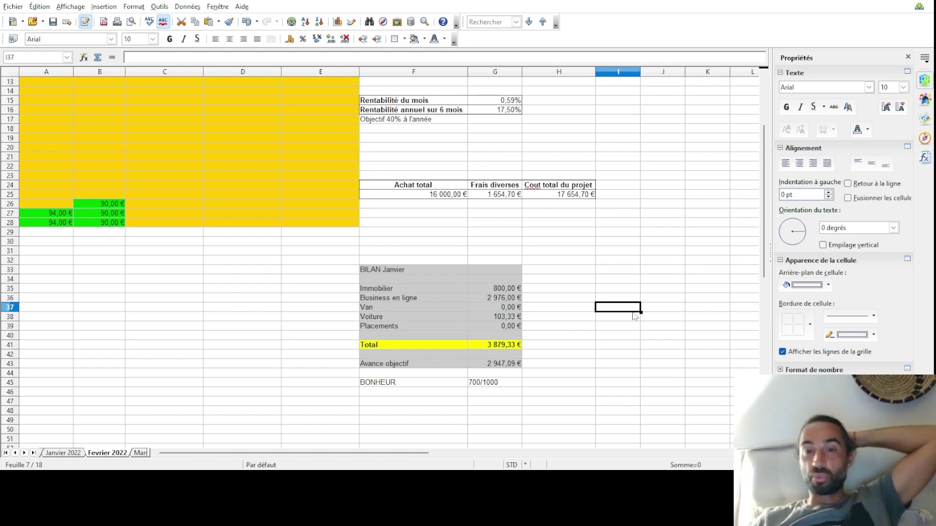
Compare the Fevrier 2022 Voiture amount with the car rental grid, and check the Placements amount
click(504, 311)
click(504, 316)
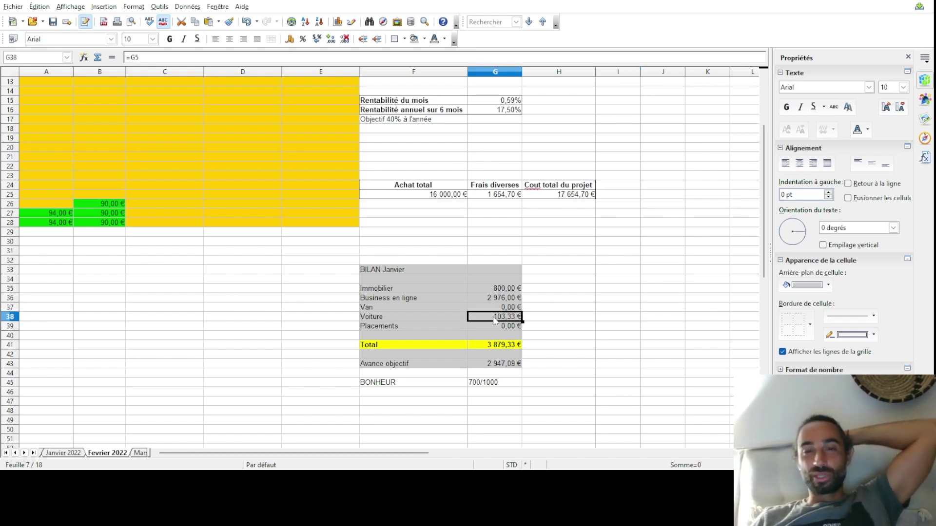
scroll(263, 263, up, 4)
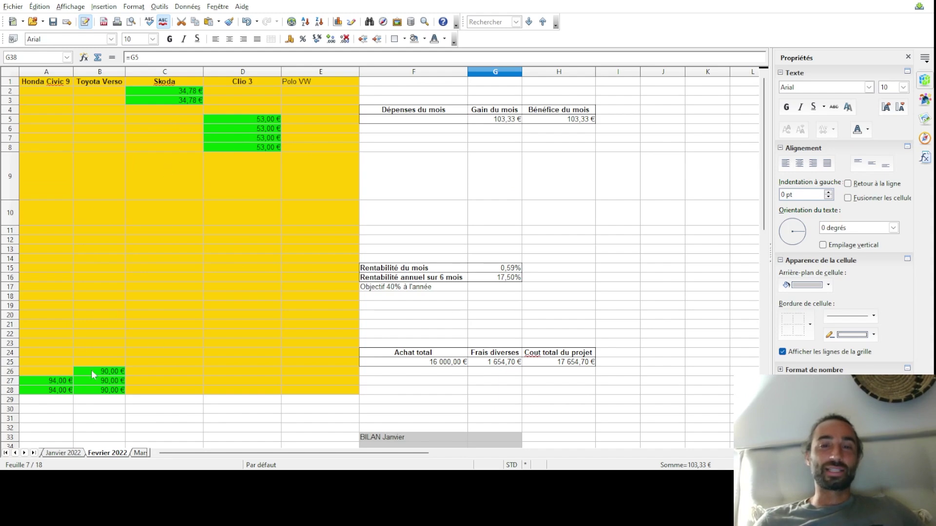
scroll(449, 415, down, 8)
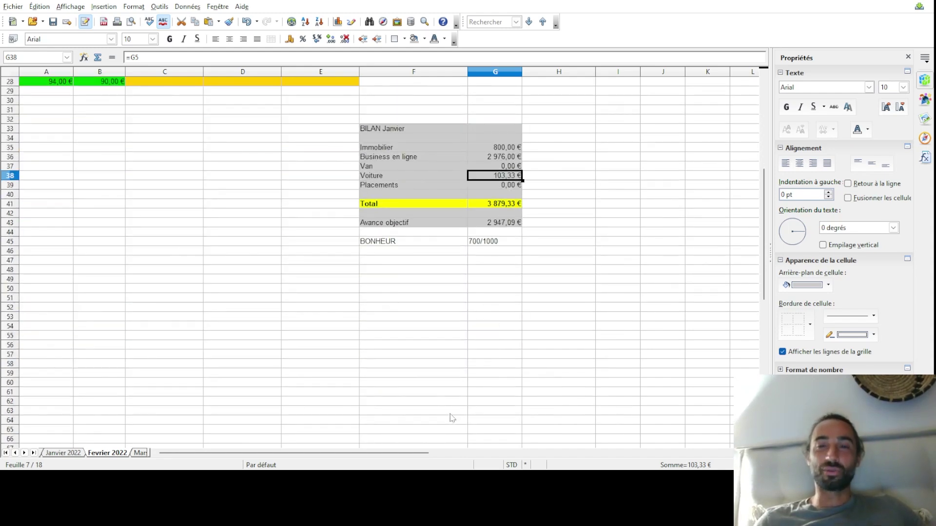
scroll(452, 418, up, 5)
key(Down)
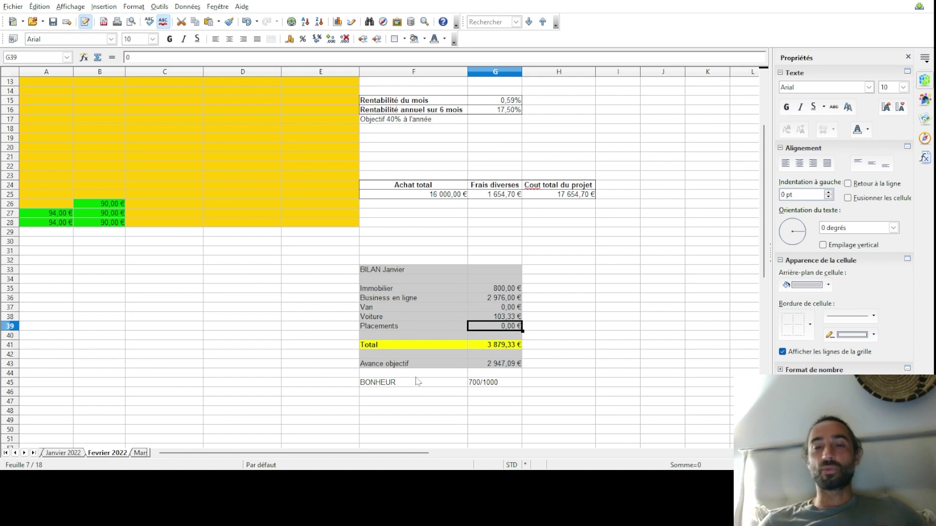
Open the Mars 2022 sheet and examine the Immobilier, Business en ligne and Van amounts against the Van Perso column
click(140, 453)
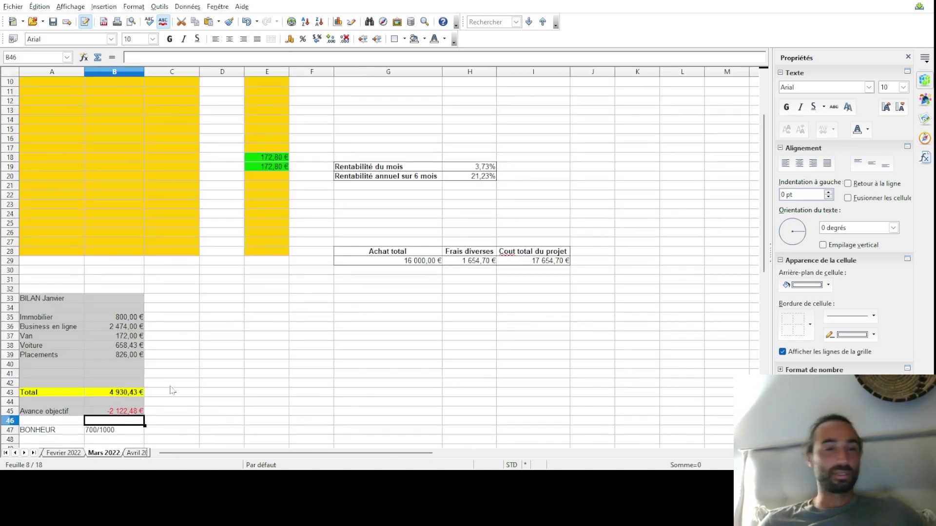
click(113, 320)
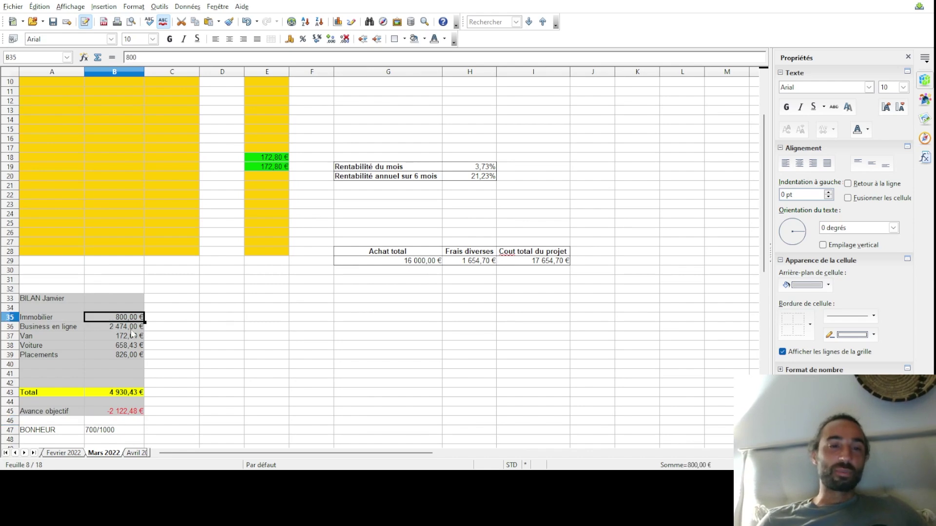
click(127, 327)
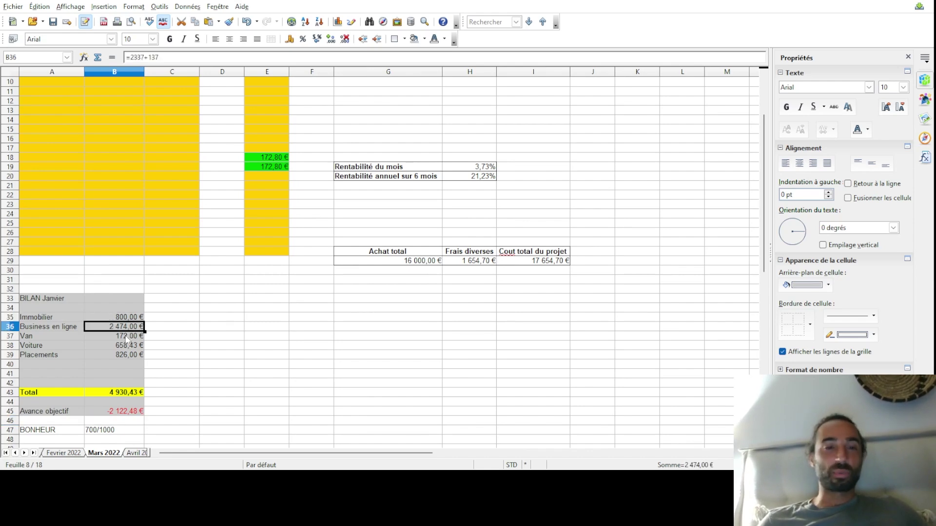
click(123, 335)
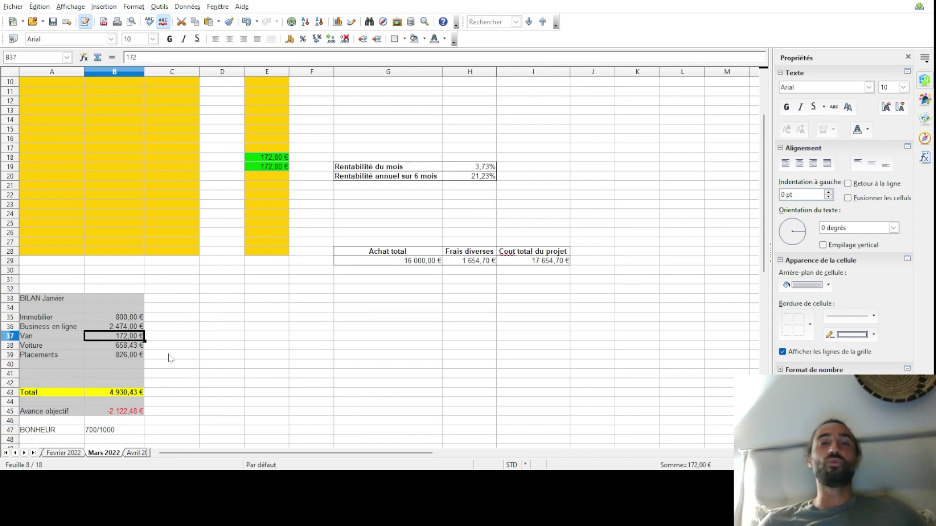
scroll(170, 358, up, 3)
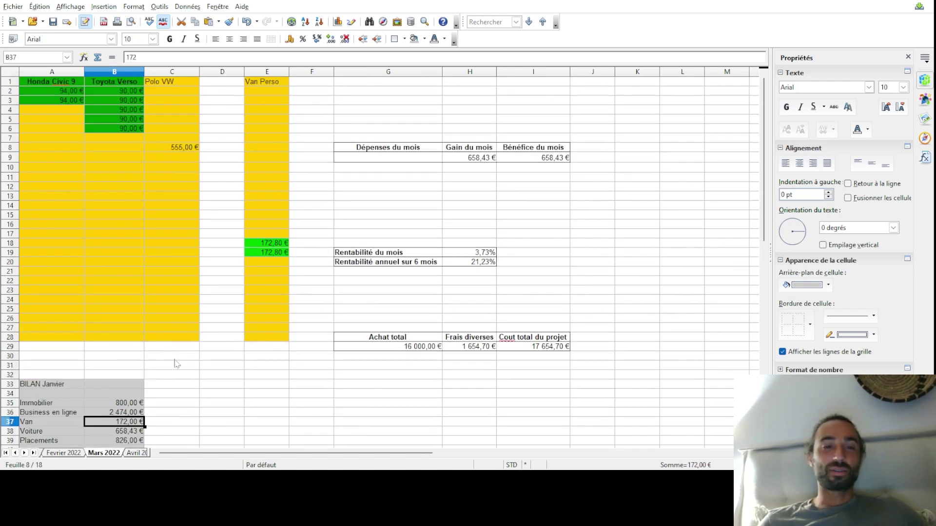
scroll(176, 364, down, 2)
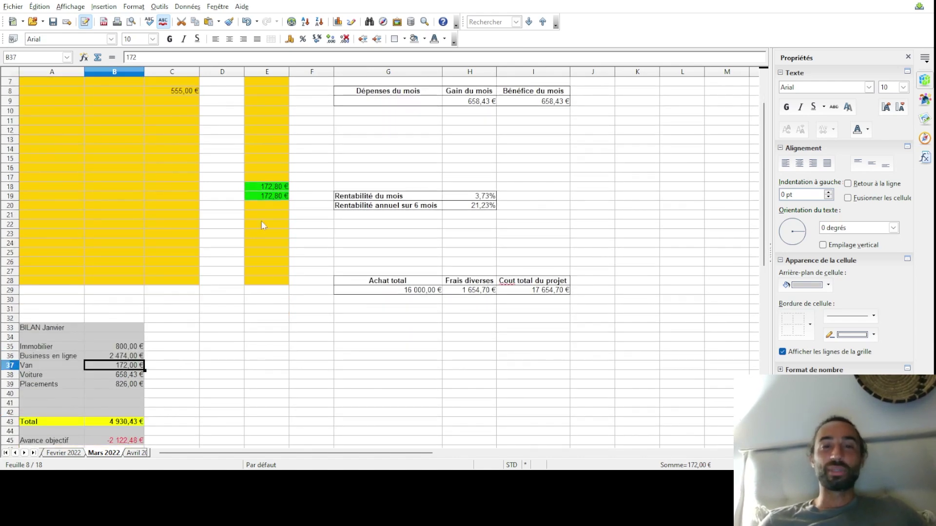
Compare the Mars 2022 Voiture amount with the entries in the car rental grid
click(120, 376)
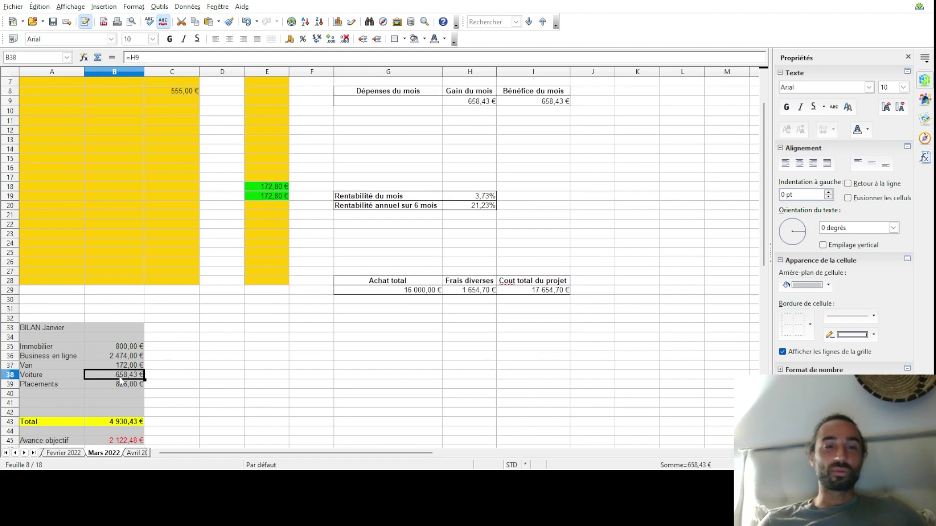
scroll(191, 373, up, 2)
scroll(191, 372, down, 2)
scroll(190, 373, up, 2)
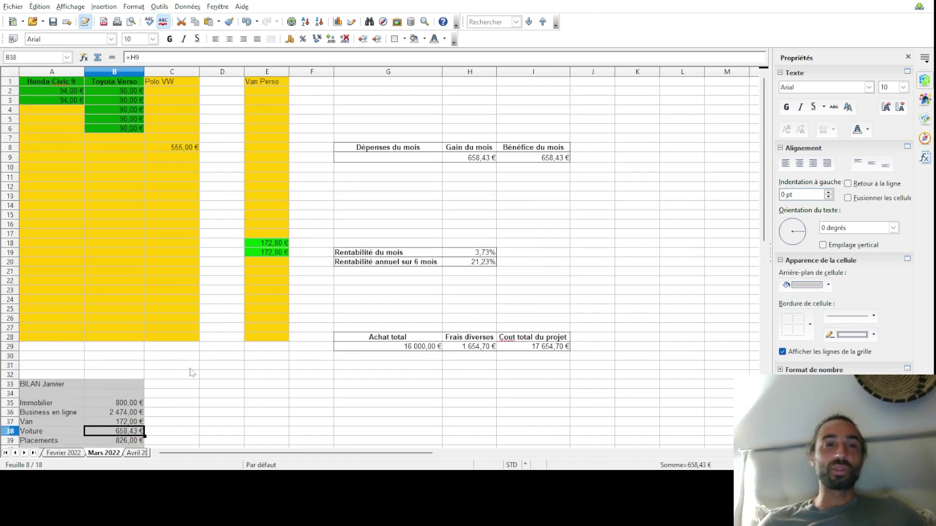
scroll(142, 393, down, 2)
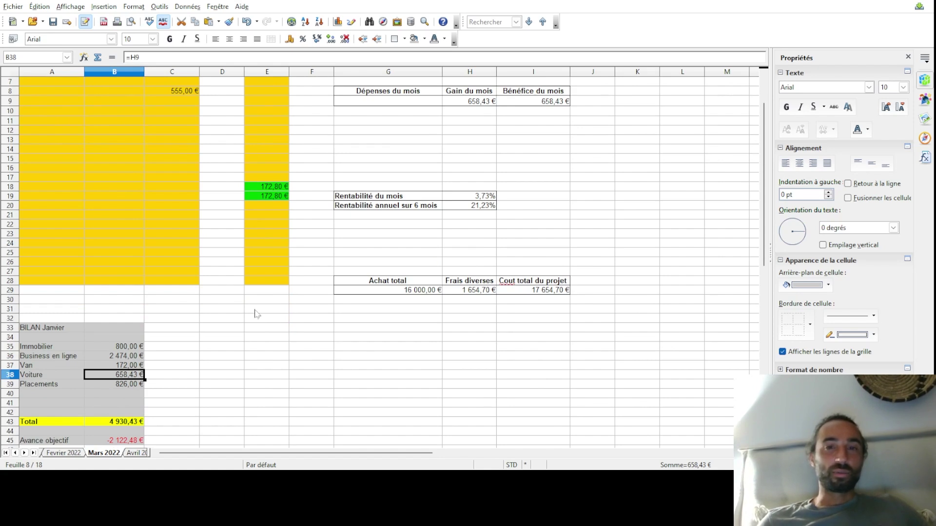
Inspect which cells the Gain du mois formula in H9 refers to, leaving the formula as it is
scroll(257, 314, up, 2)
click(480, 160)
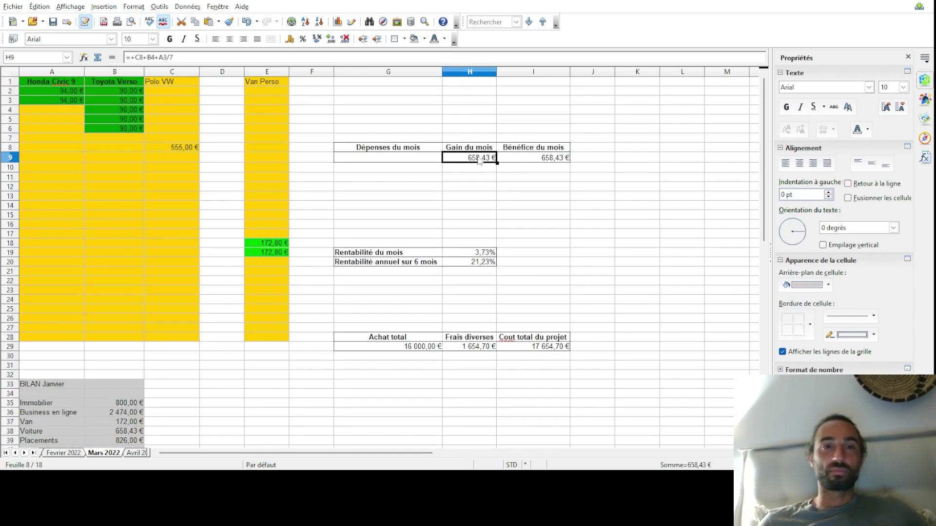
click(275, 59)
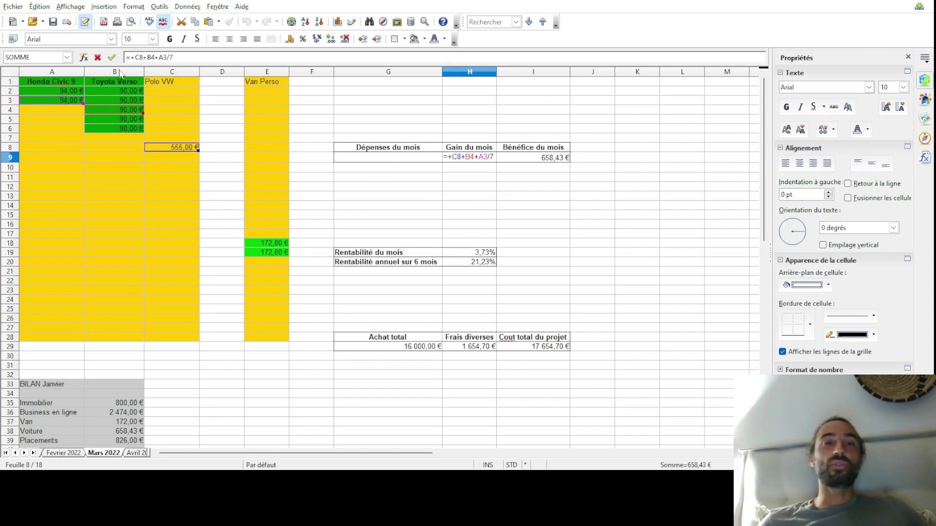
click(112, 57)
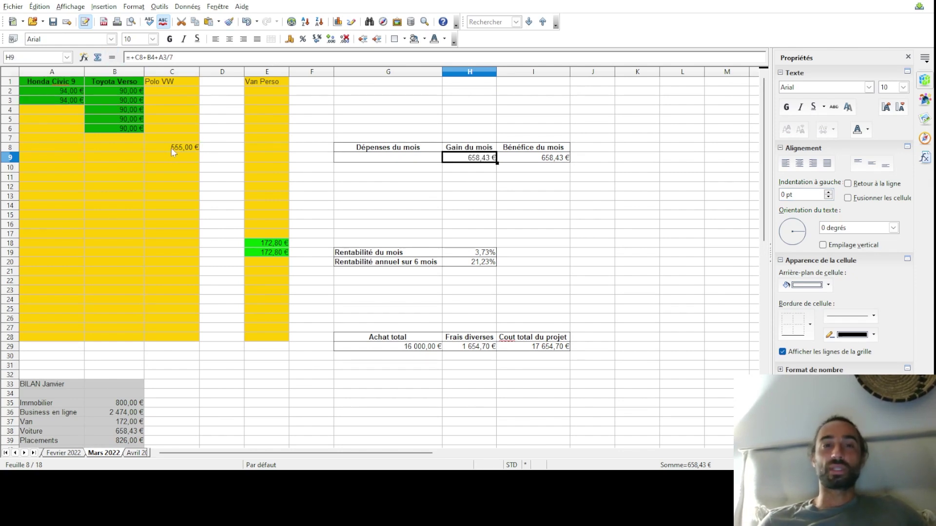
Check the Avance objectif formula in cell B45 of the Mars 2022 BILAN
scroll(181, 303, down, 2)
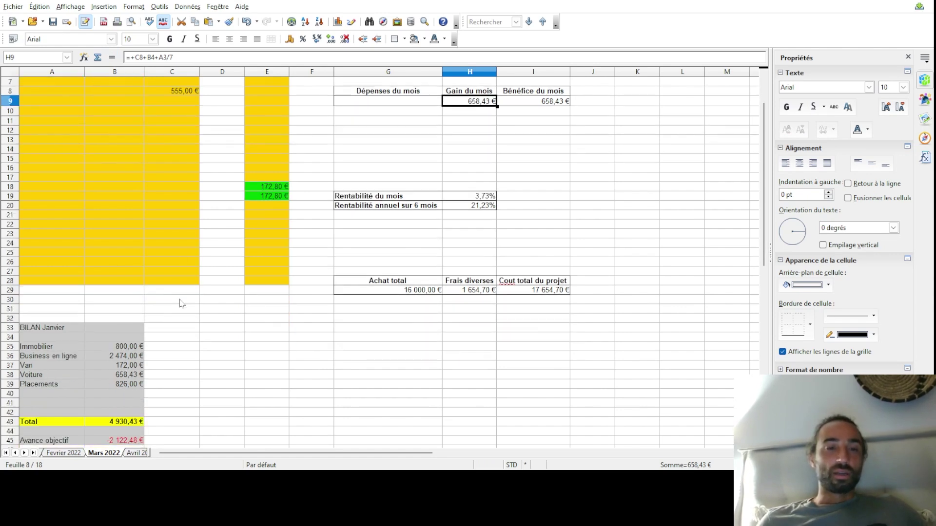
scroll(162, 375, down, 1)
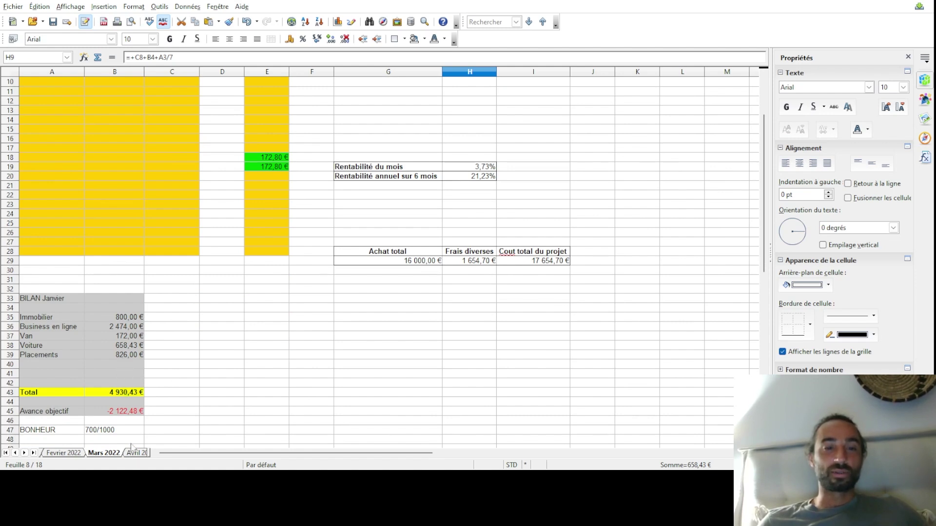
click(121, 412)
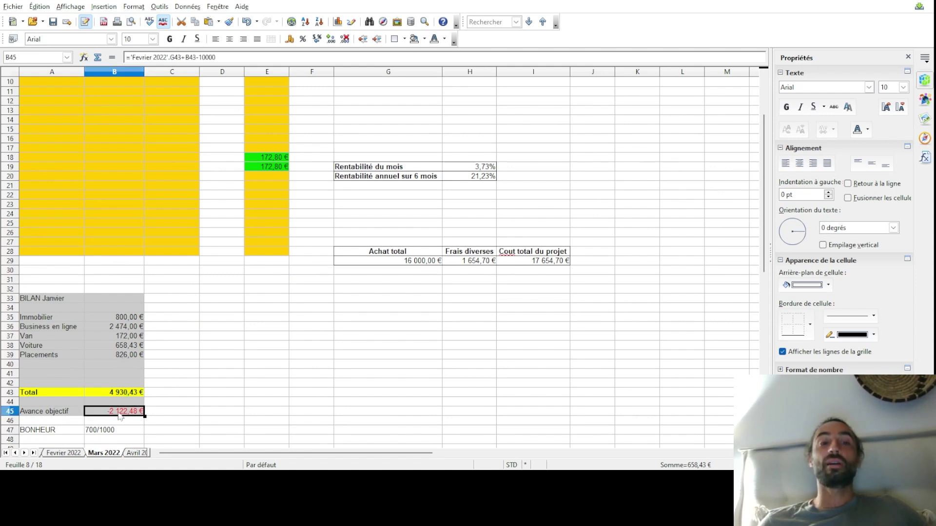
Compare the BILAN tables of the Avril 2022 and Mai 2022 sheets, finishing on Mai 2022
click(139, 454)
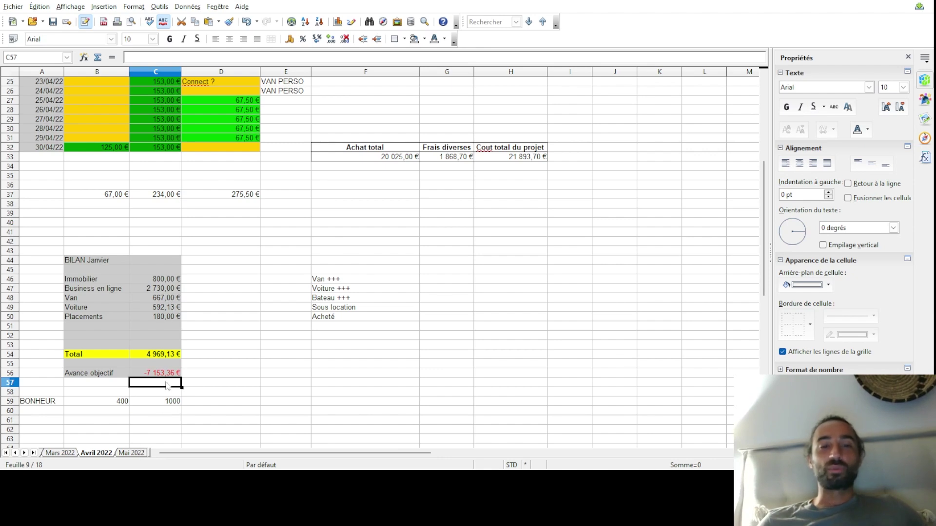
click(132, 455)
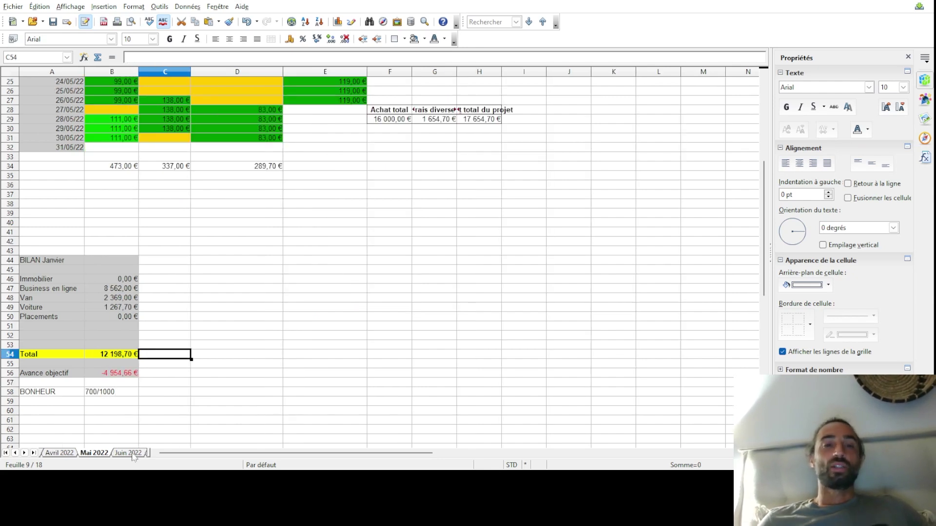
click(60, 453)
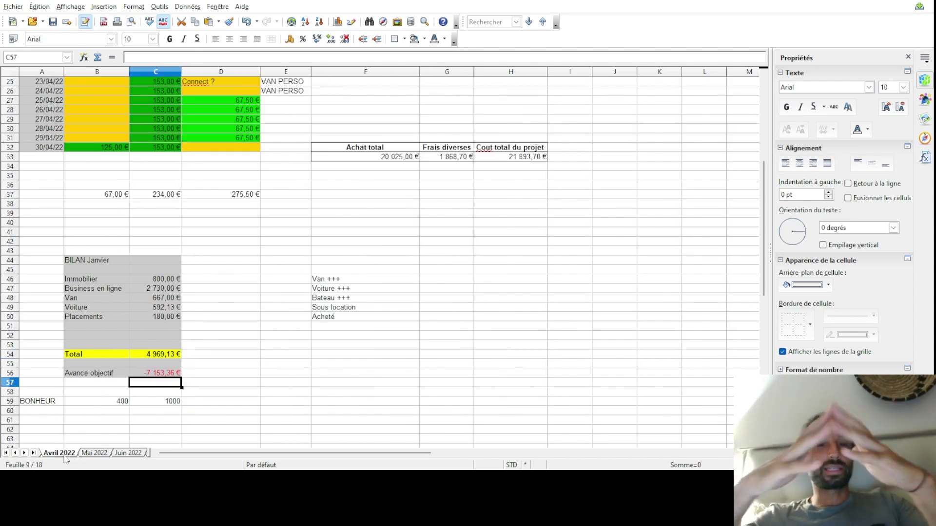
click(96, 453)
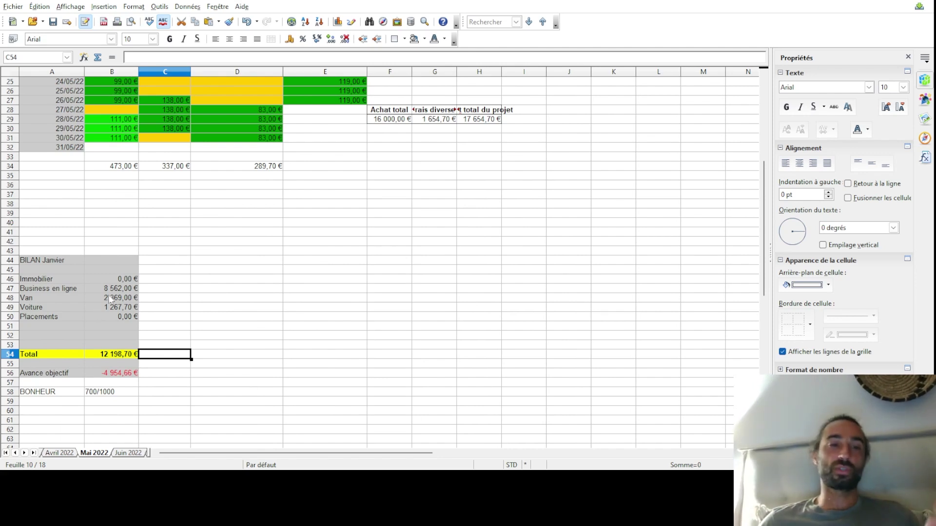
Inspect the Immobilier, Business en ligne, Van and Voiture amounts in the Mai 2022 BILAN
click(106, 282)
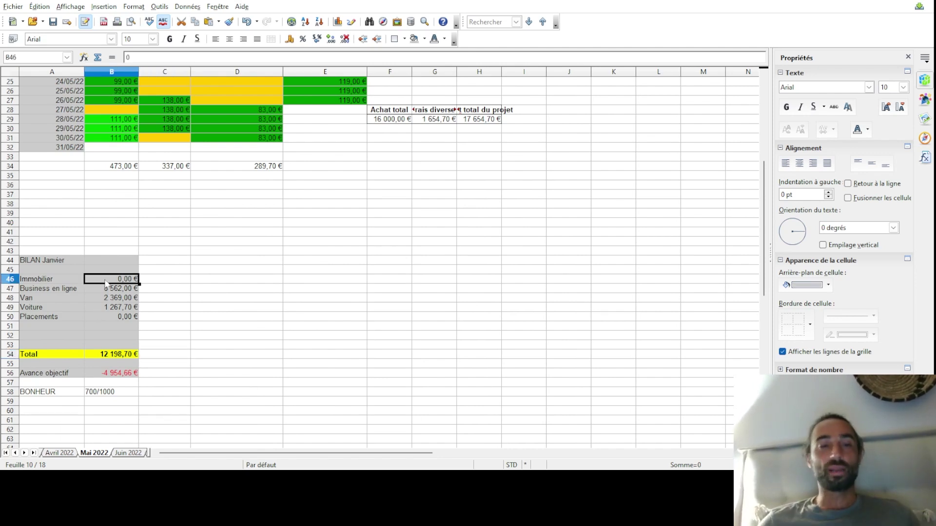
click(135, 292)
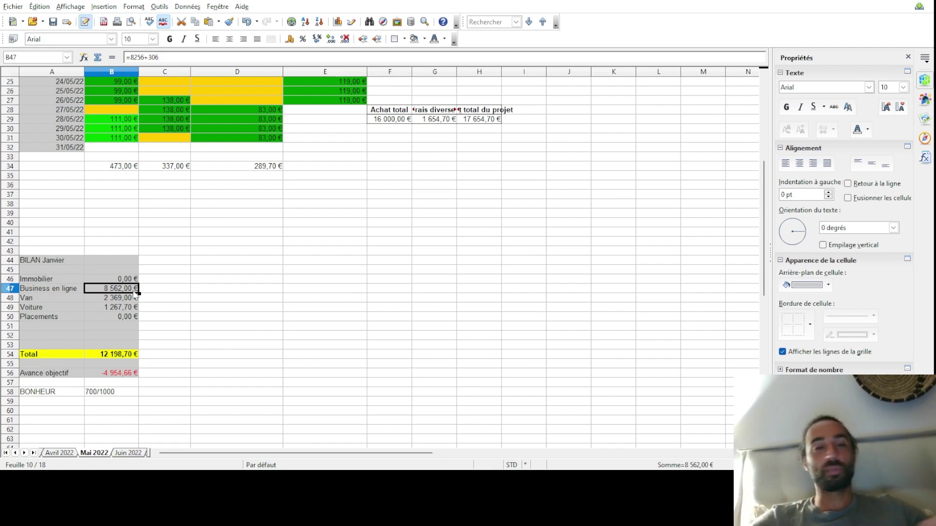
click(120, 302)
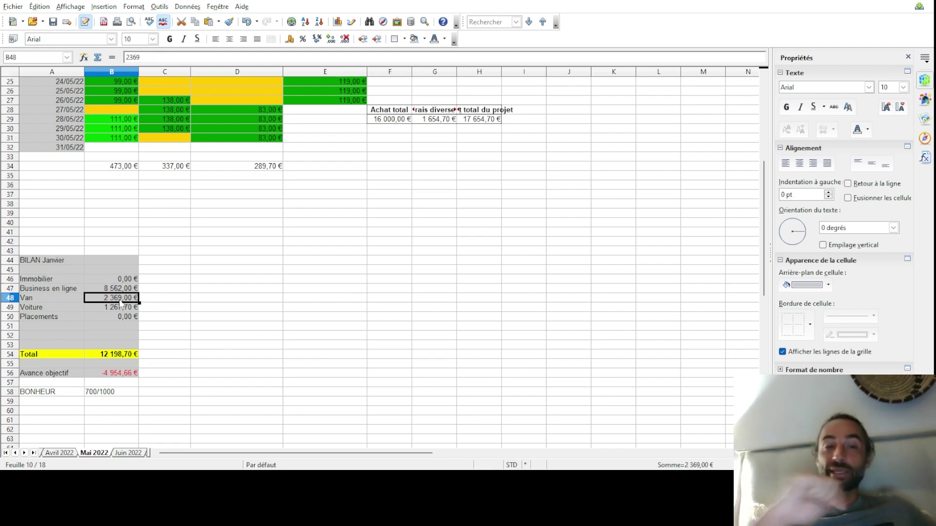
click(109, 310)
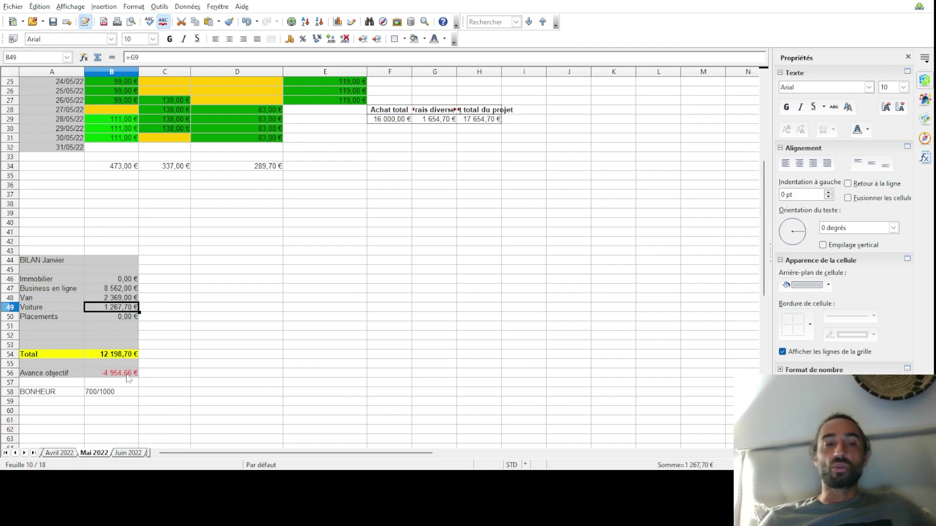
Review the BILAN tables on the Juin 2022 and Juillet 2022 sheets, down to the BONHEUR row
click(129, 453)
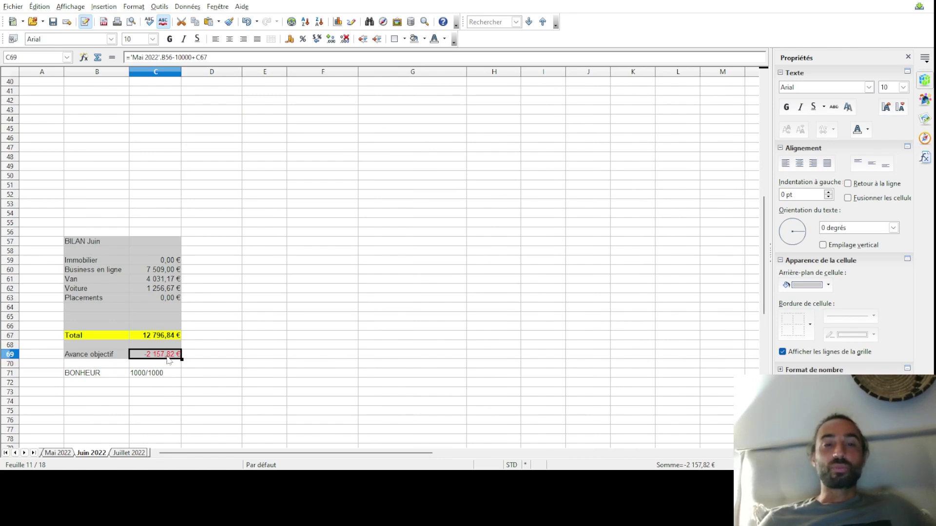
click(129, 453)
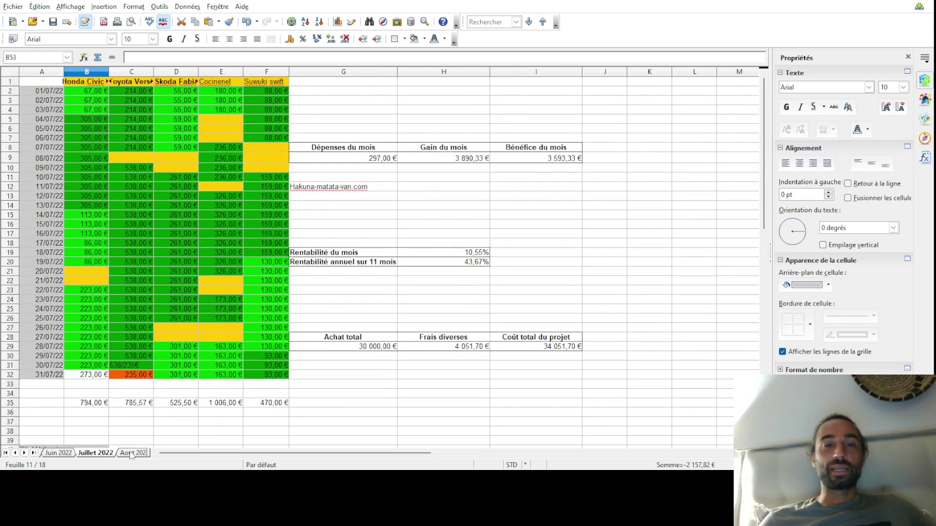
scroll(141, 371, down, 4)
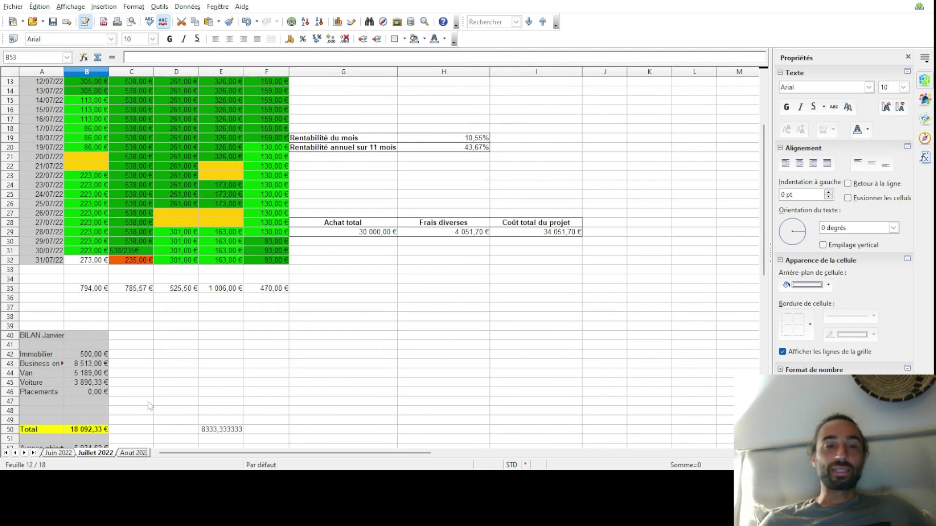
scroll(149, 406, down, 1)
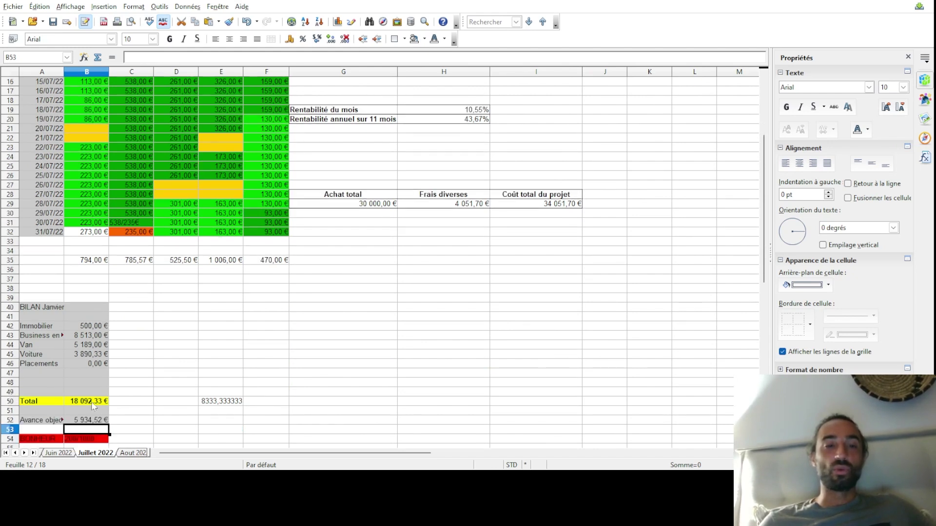
scroll(93, 406, down, 1)
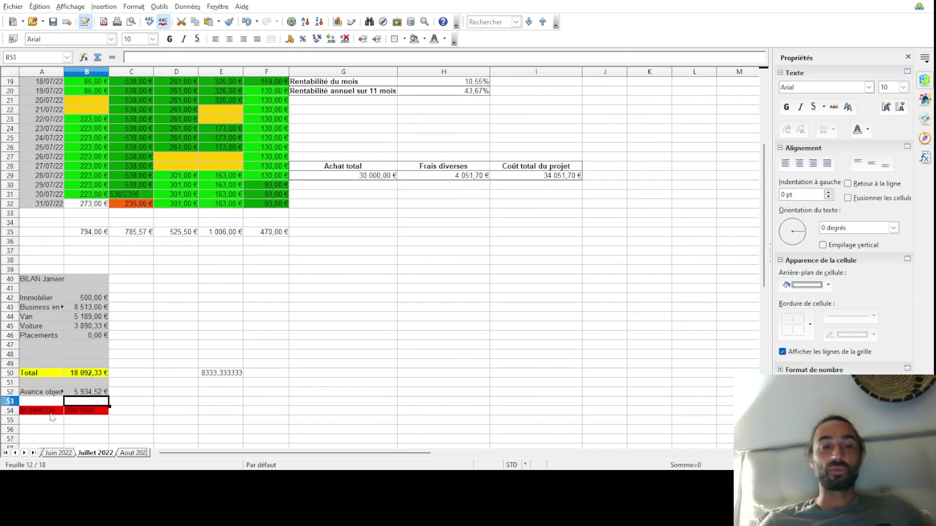
click(81, 420)
Open the Aout 2022 sheet and check the Total and Voiture amounts in its BILAN
click(134, 453)
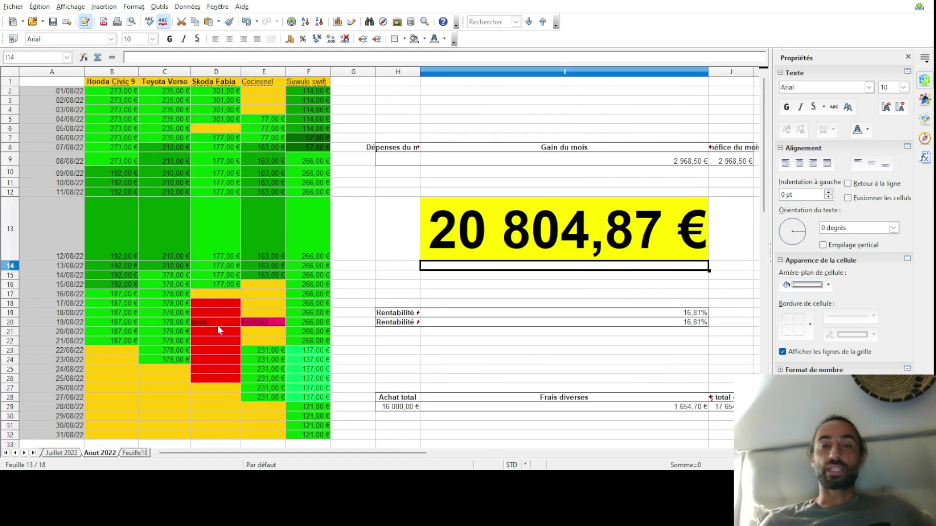
scroll(218, 328, down, 5)
click(101, 402)
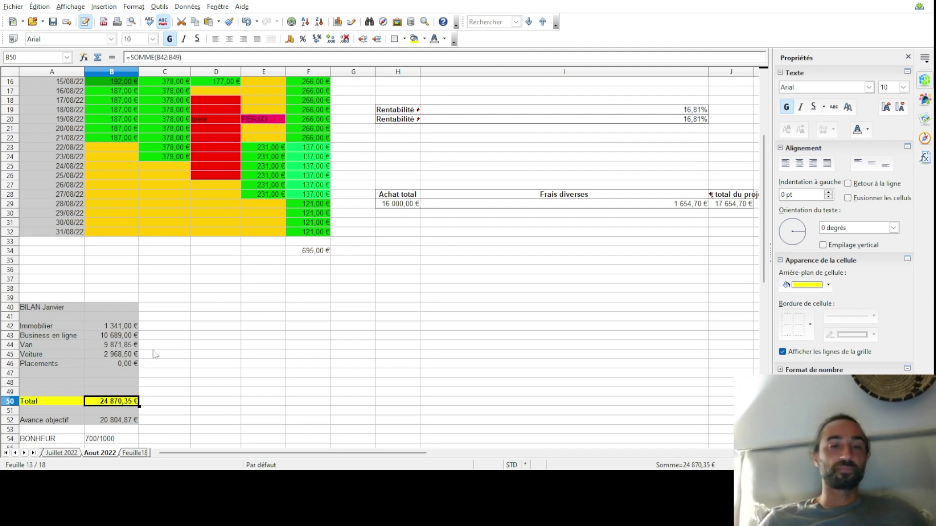
click(119, 354)
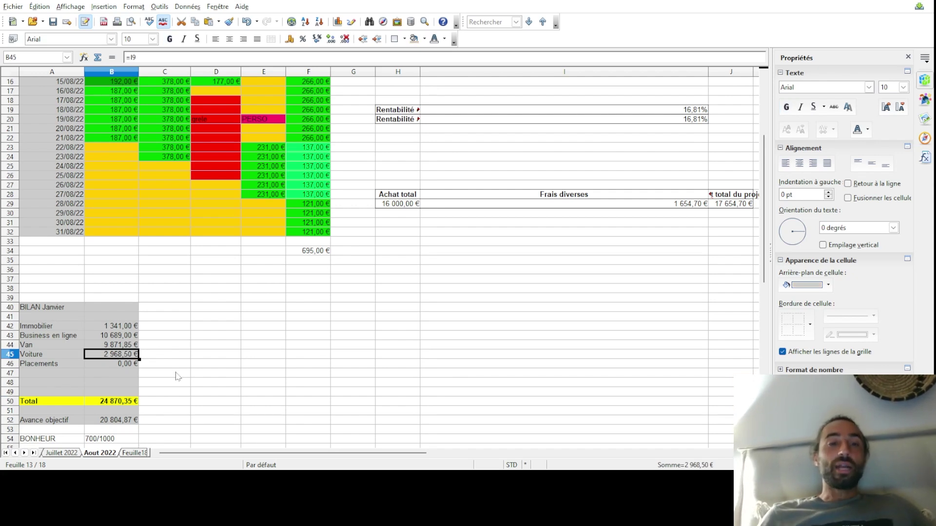
Open the Feuille18 annual summary and check the formula of the yearly TOTAL in E25
click(138, 453)
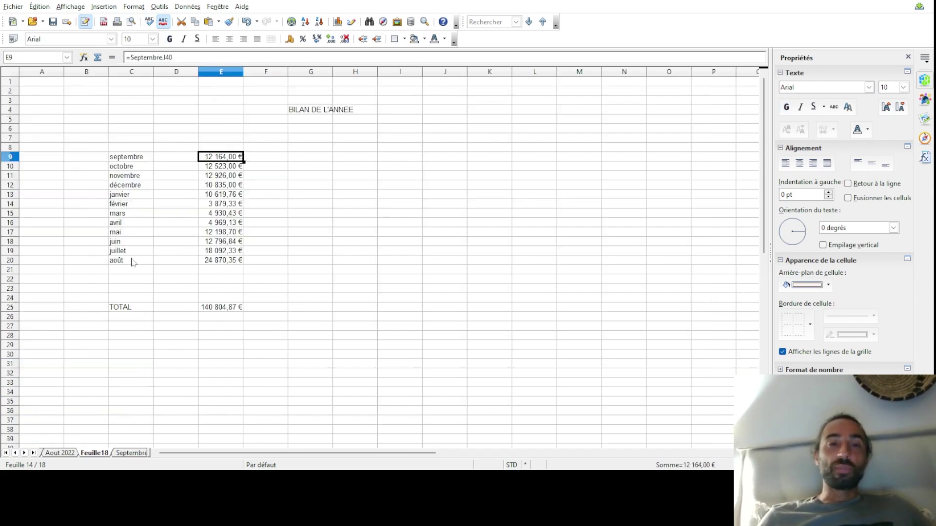
click(180, 346)
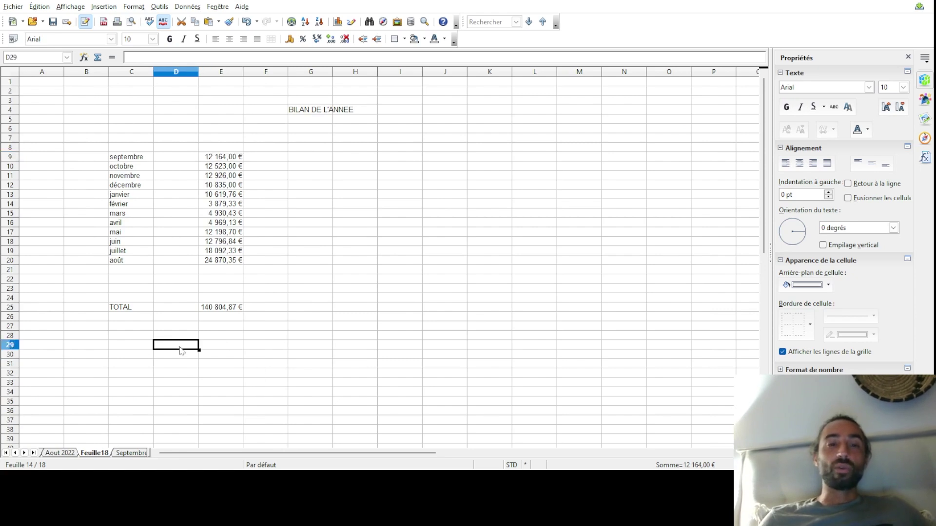
click(218, 317)
key(Up)
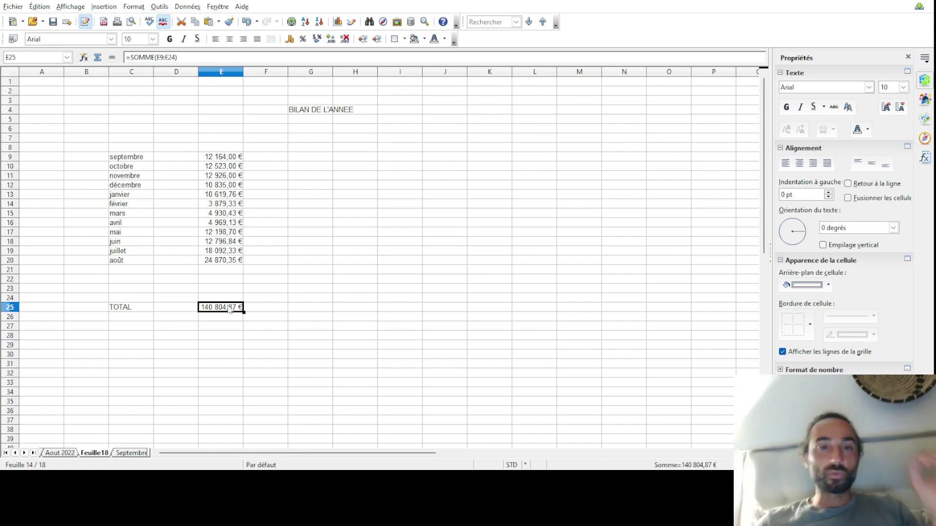
Go through the monthly amounts in column E of the annual summary, from septembre to août
click(222, 159)
key(Down)
key(Down)
key(Down)
key(Down)
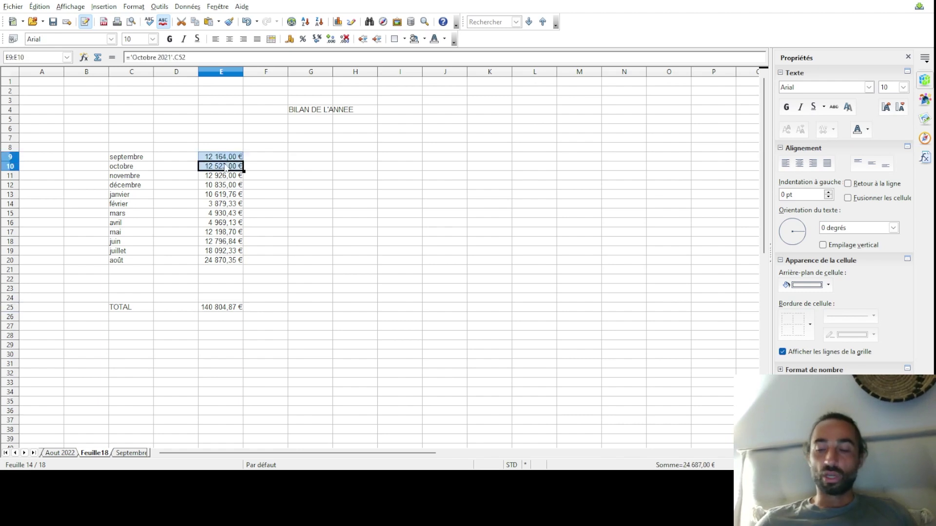
key(Down)
key(Down)
key(Down)
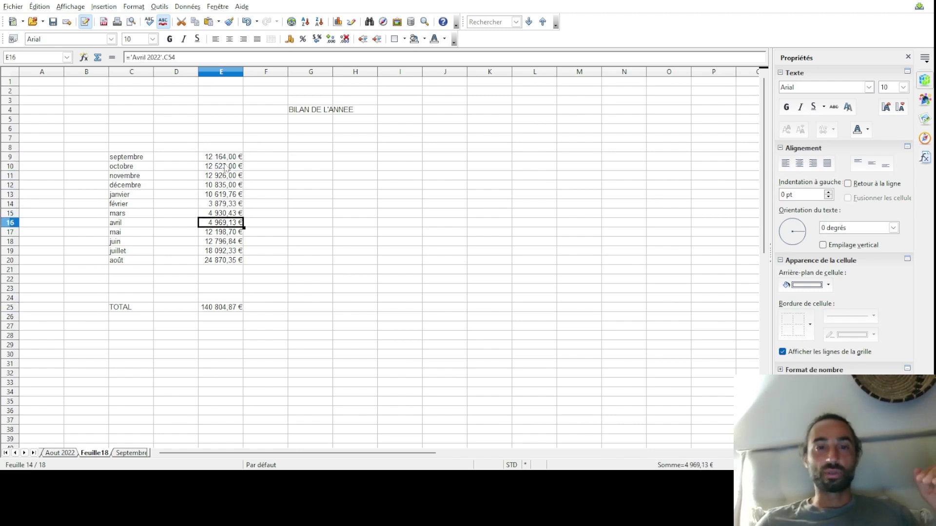
key(Down)
key(Down)
key(Down)
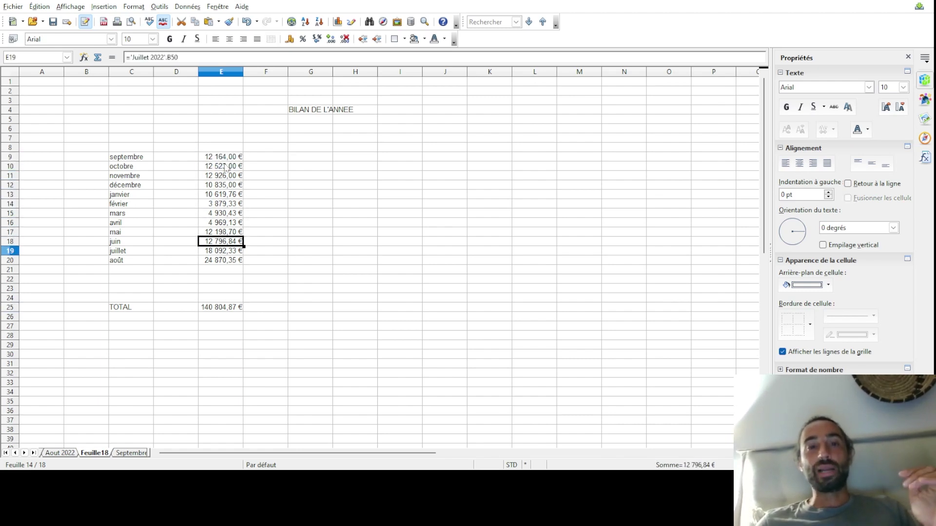
key(Up)
key(Up)
key(Up)
key(Down)
key(Down)
key(Down)
key(Down)
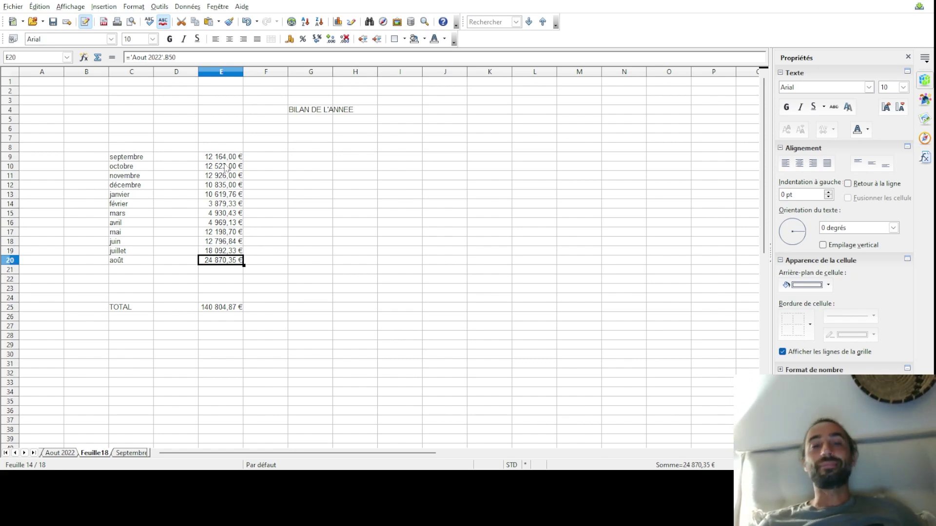
click(290, 264)
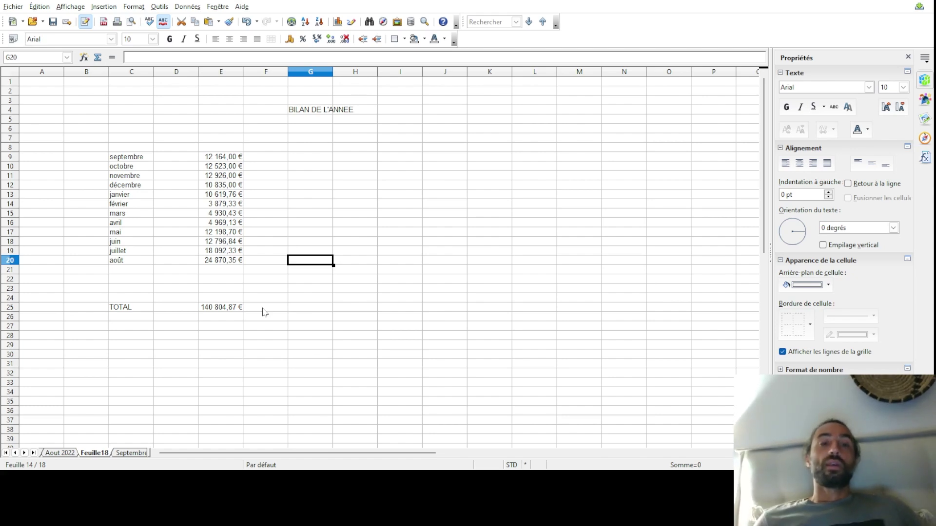
click(148, 346)
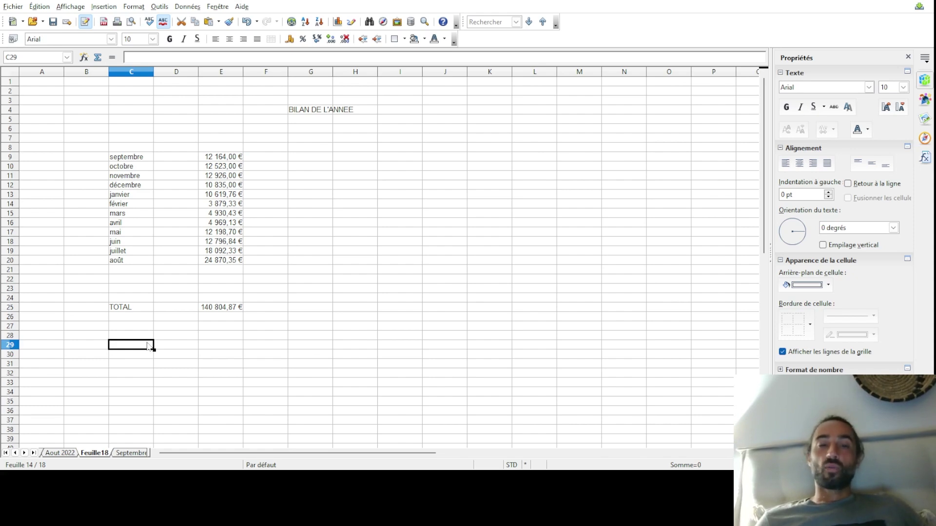
click(223, 310)
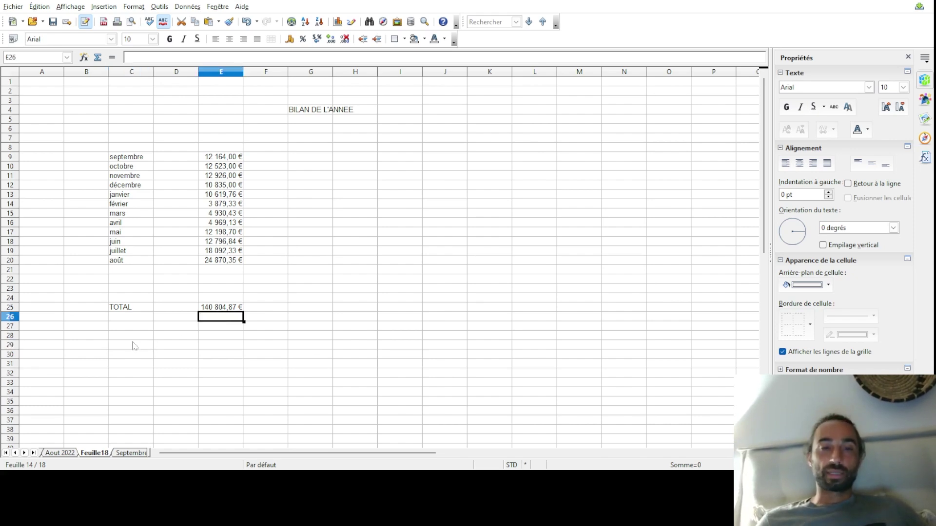
Enter the formula =E25*0,75*0,2 in cell C29 below the yearly TOTAL and select the result
click(134, 346)
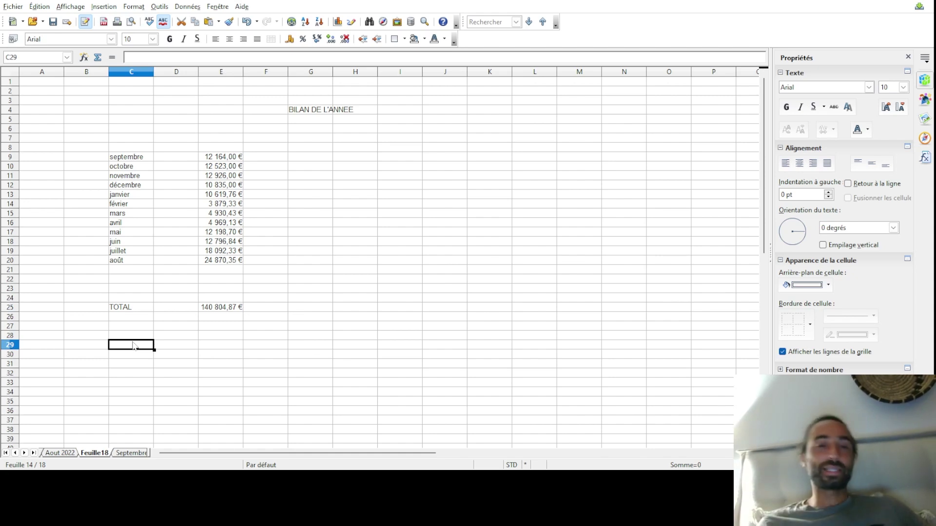
text(=)
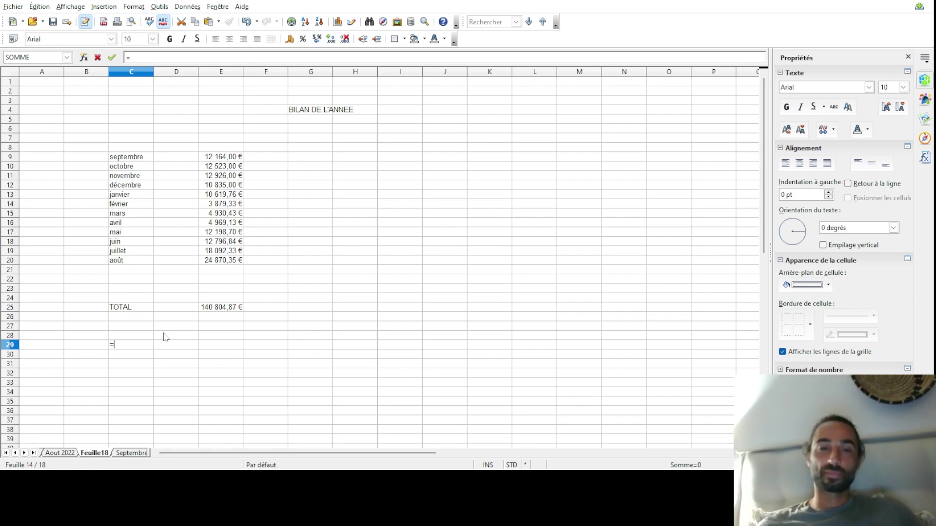
click(213, 312)
text(*)
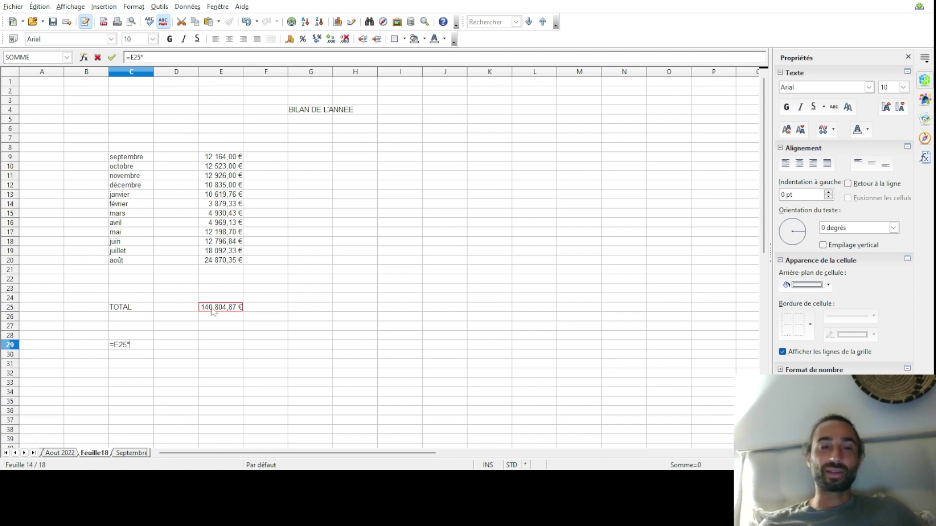
text(0,)
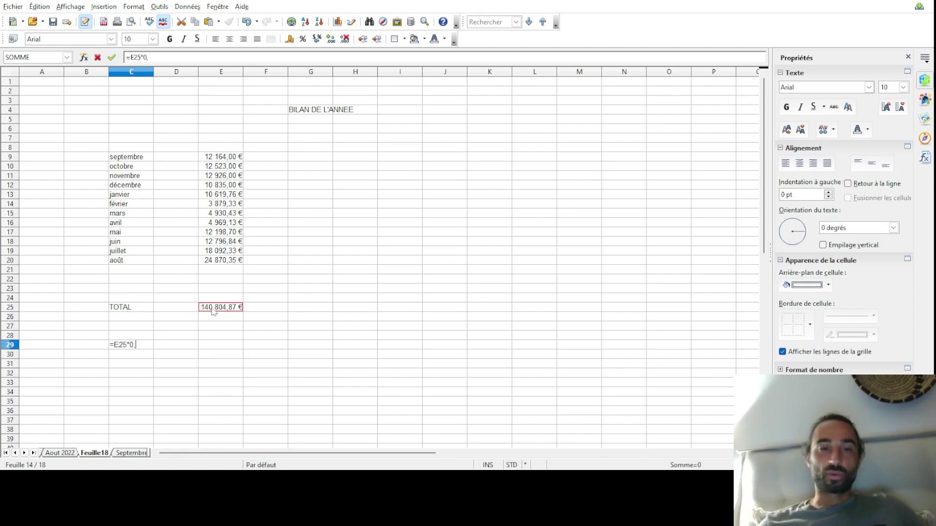
text(75)
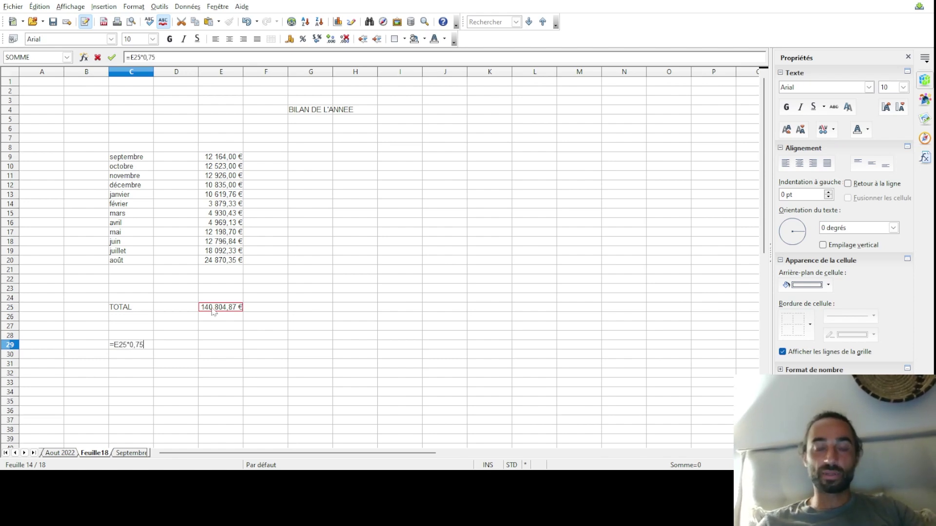
text(*)
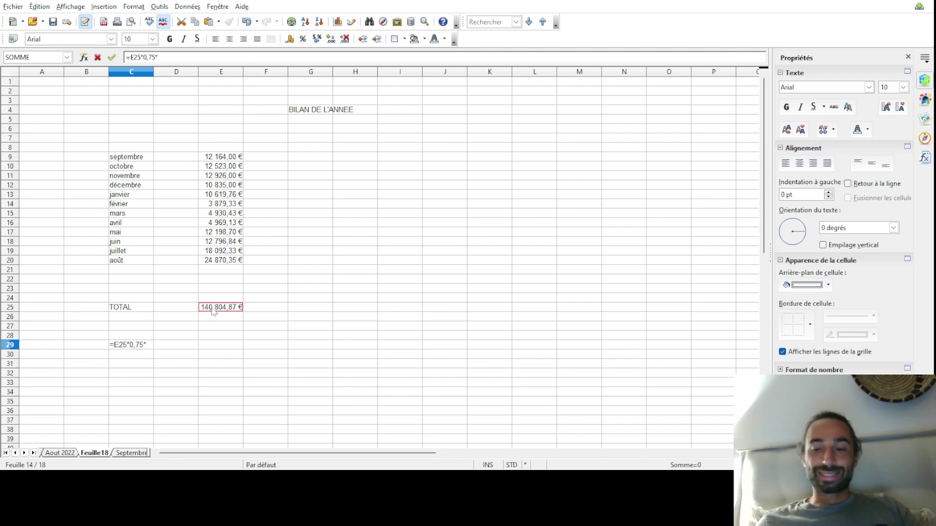
text(20)
key(BackSpace)
key(BackSpace)
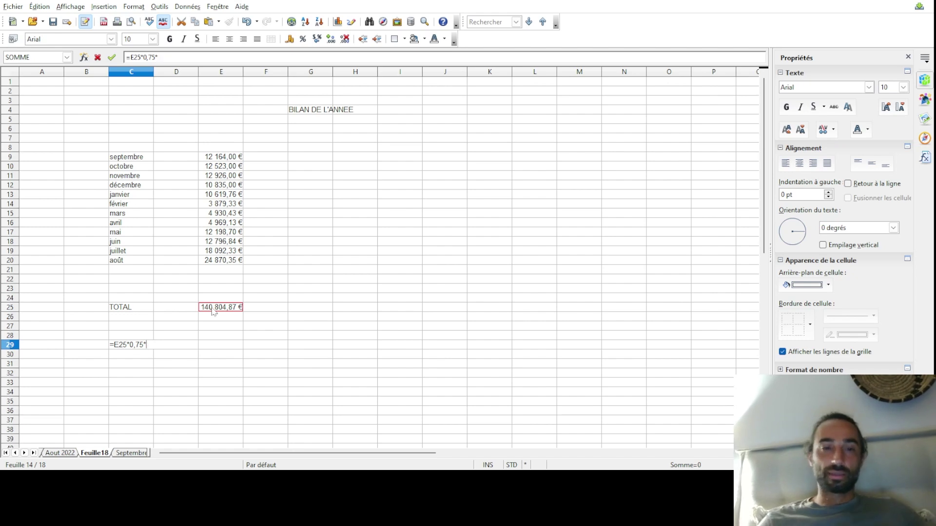
text(à)
key(BackSpace)
text(0,2)
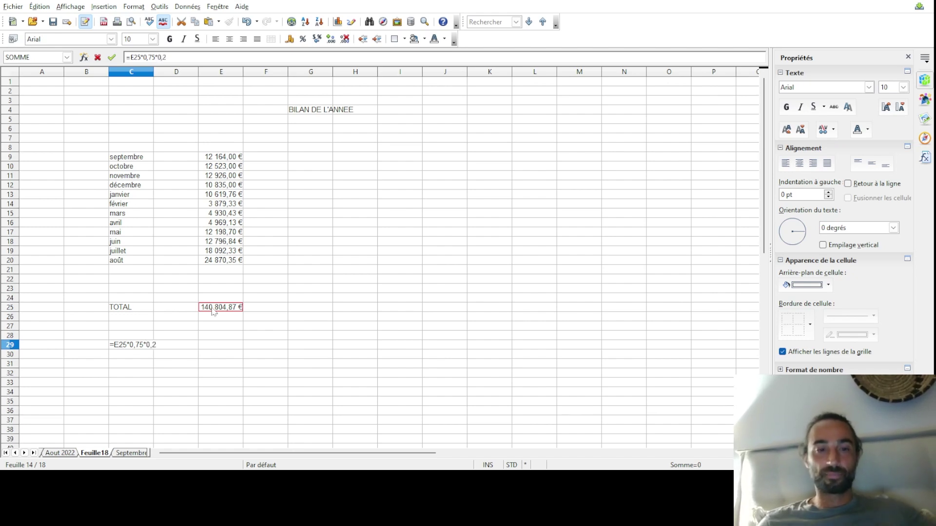
key(Return)
click(134, 347)
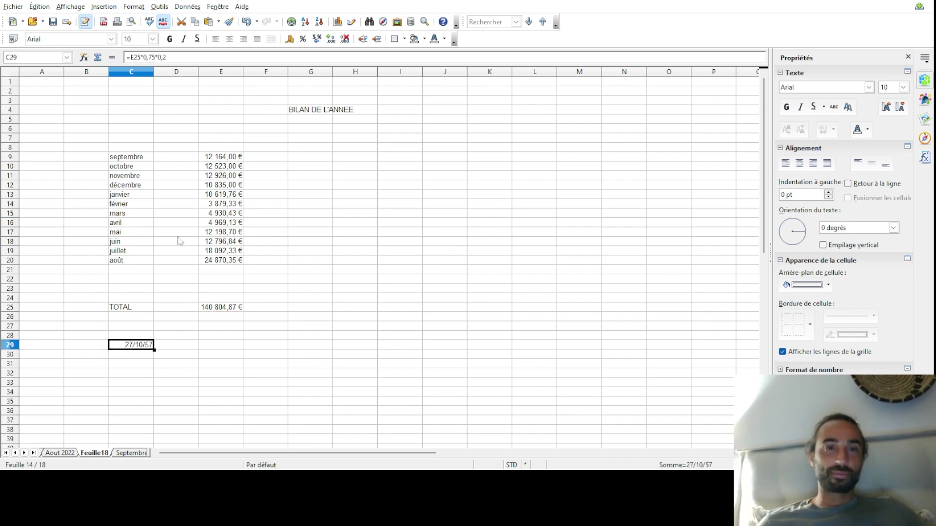
Format the result in C29 as currency and label it TVA in the neighbouring cell B29
click(290, 40)
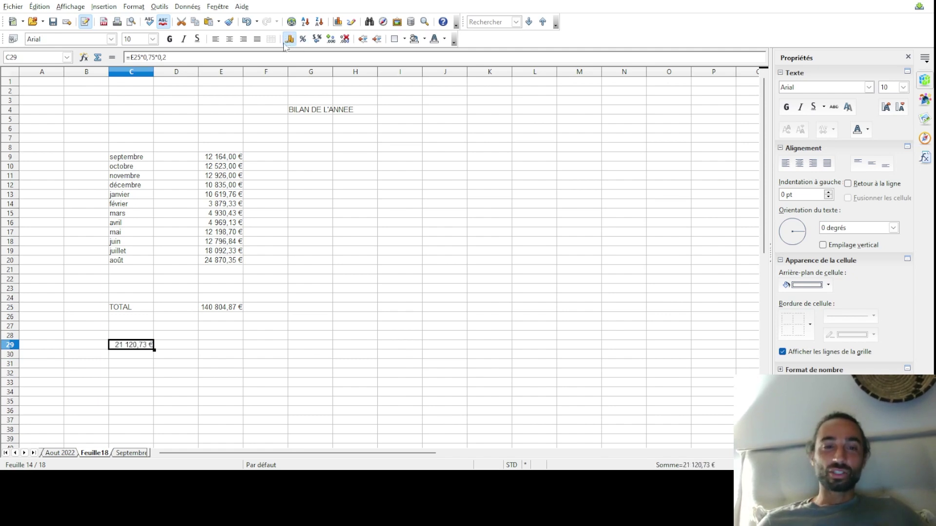
click(145, 318)
click(97, 347)
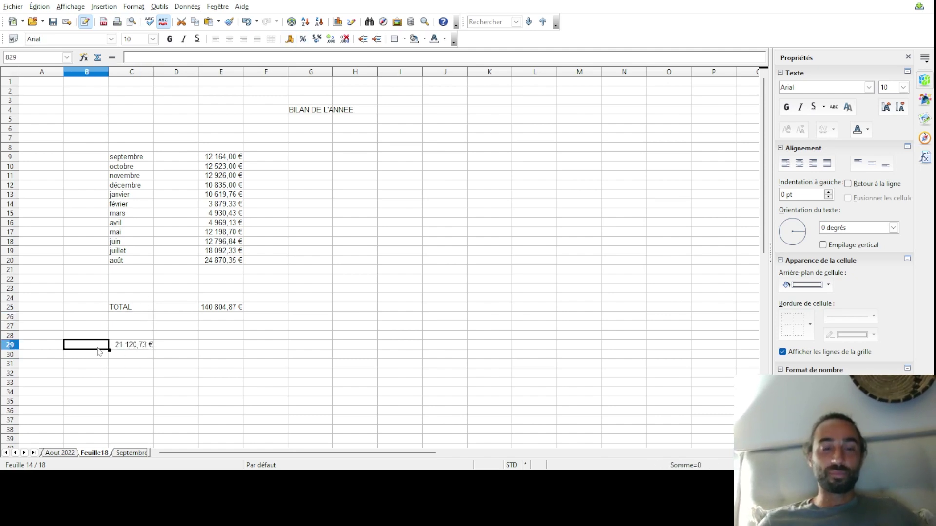
text(TVA)
key(Return)
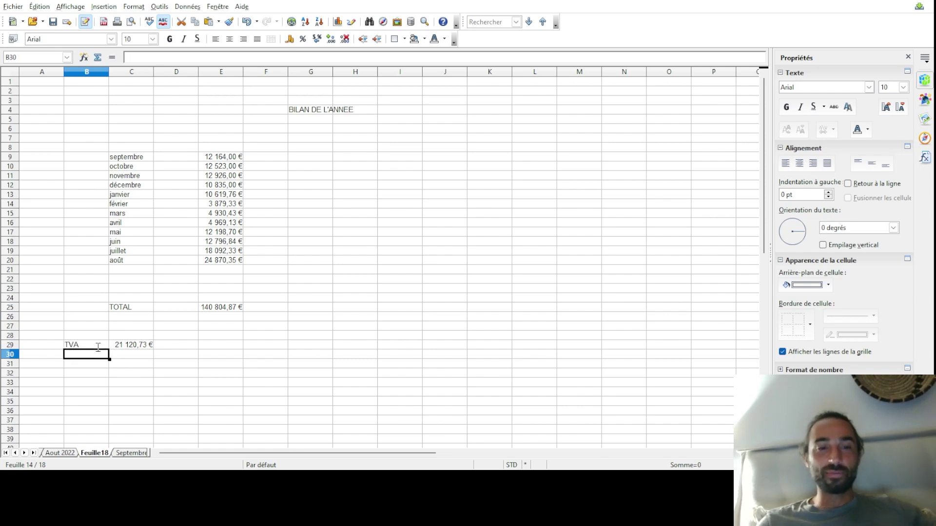
Enter the formula =E25-C29 in cell E29 to subtract the TVA from the yearly TOTAL, and select the result
click(215, 348)
text(=)
click(213, 311)
text(-)
click(140, 348)
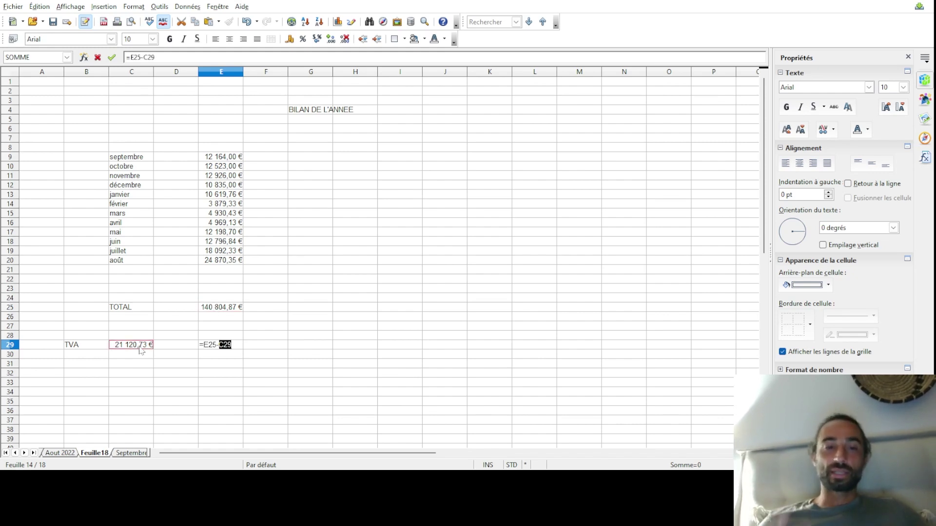
key(Return)
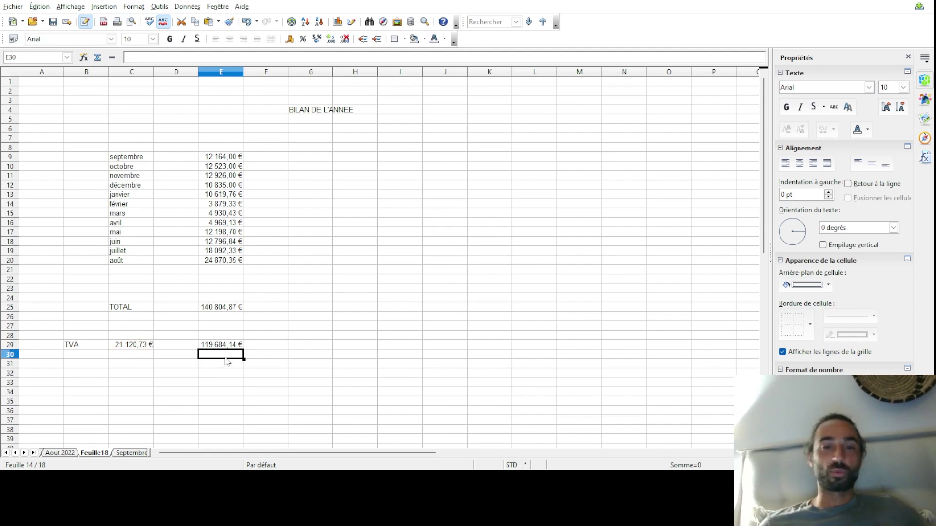
click(227, 348)
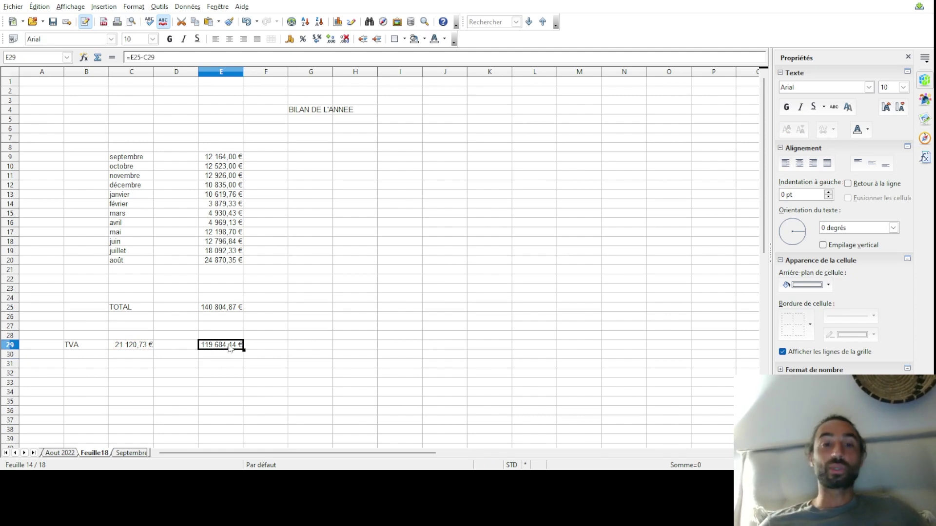
Enter the formula =E29*0,25 in cell C32 to calculate 25 % of the amount after TVA
click(128, 376)
text(=)
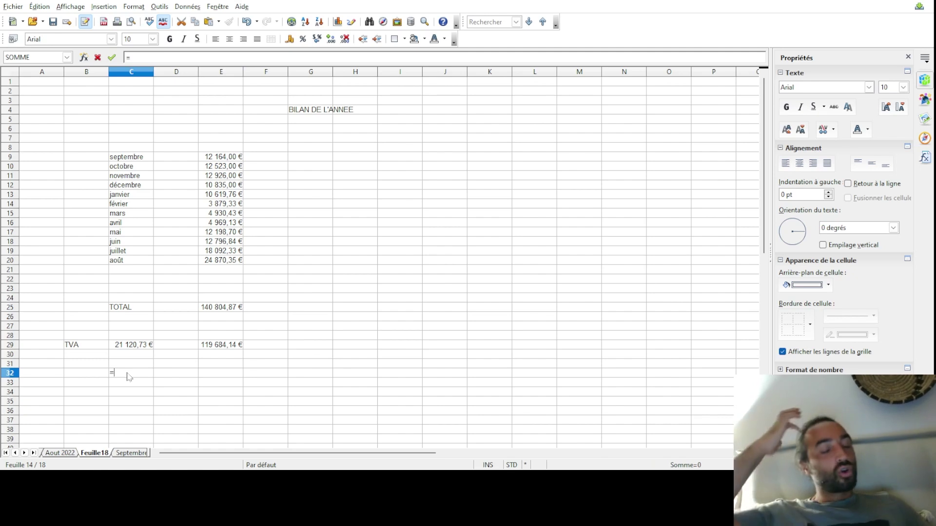
text(0,)
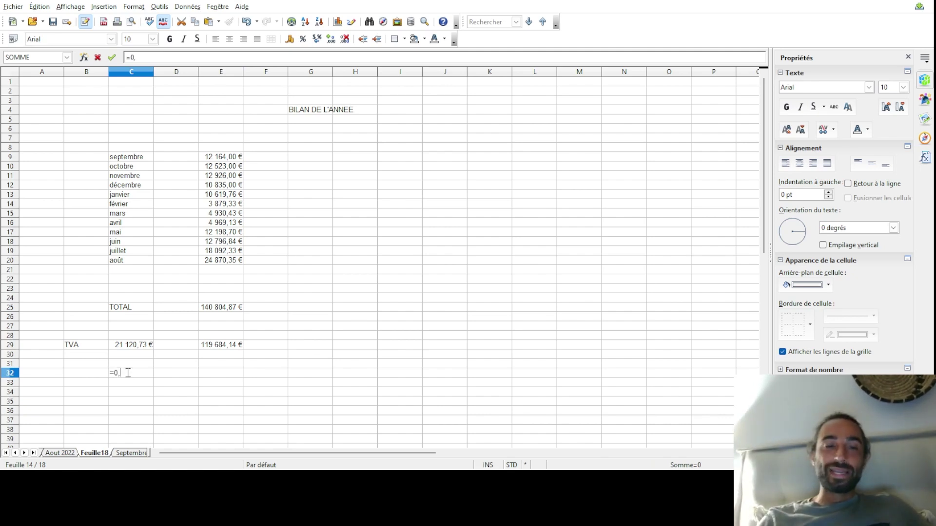
text(2)
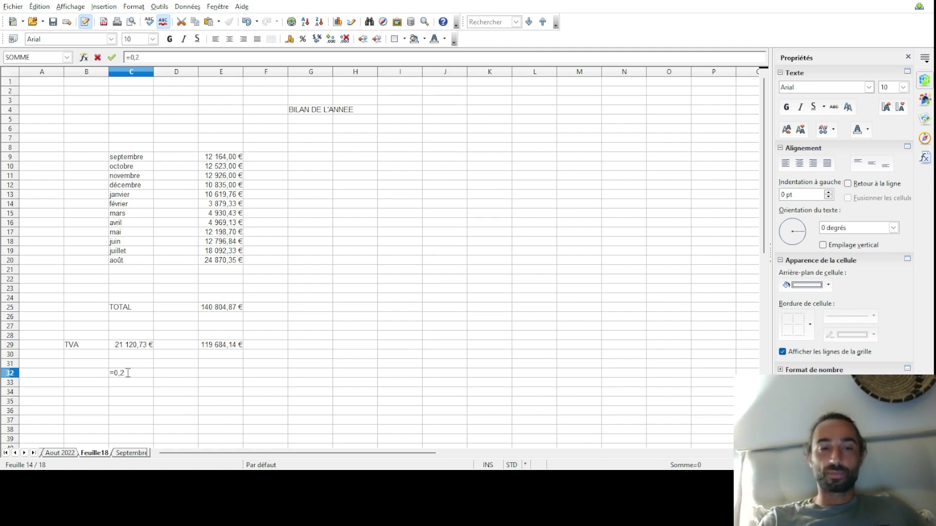
key(BackSpace)
key(BackSpace)
key(BackSpace)
click(223, 348)
text(=E29*02)
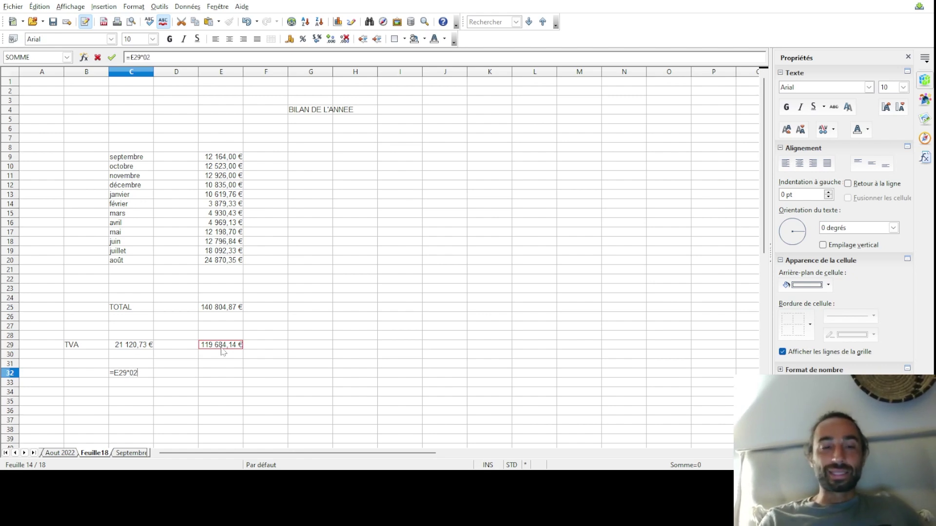
key(BackSpace)
key(BackSpace)
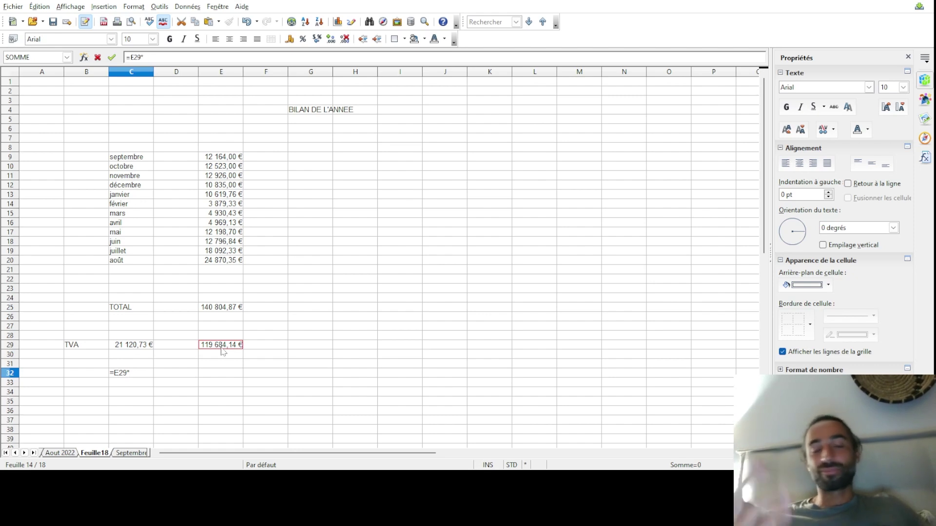
text(0)
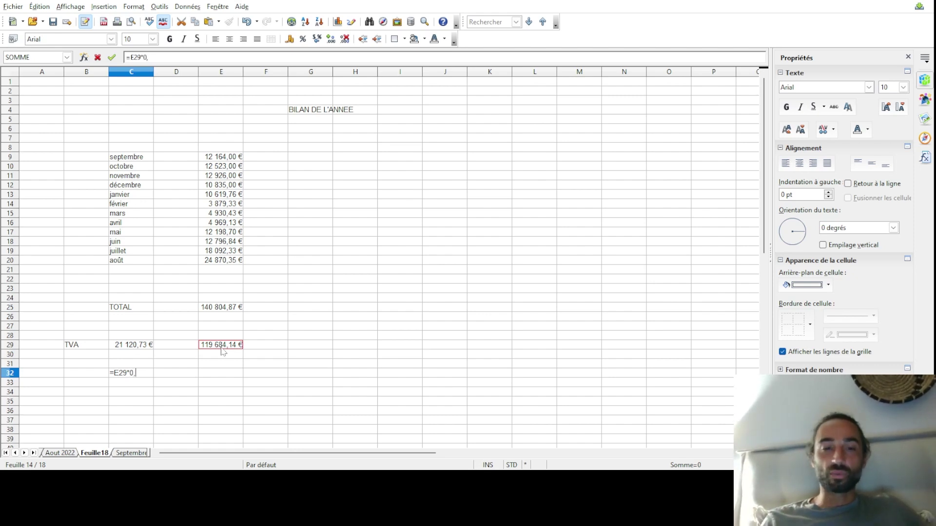
text(,25)
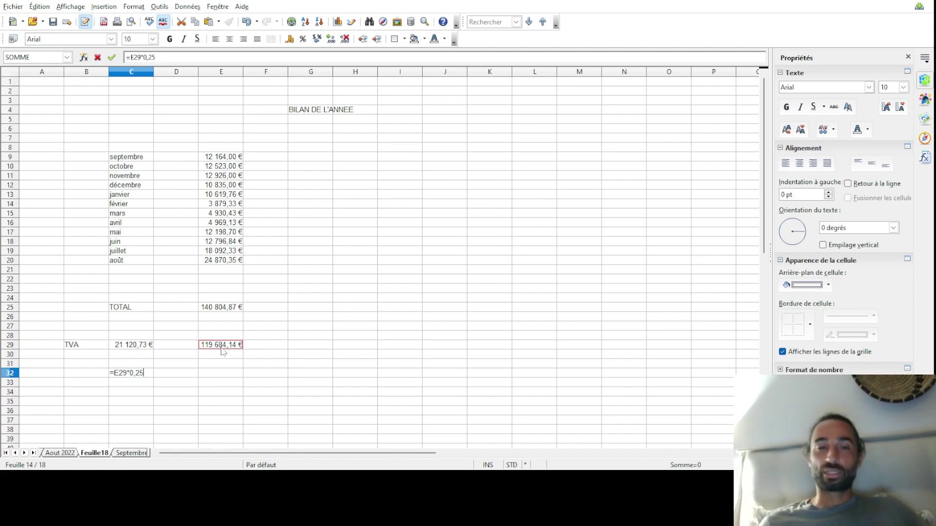
key(Return)
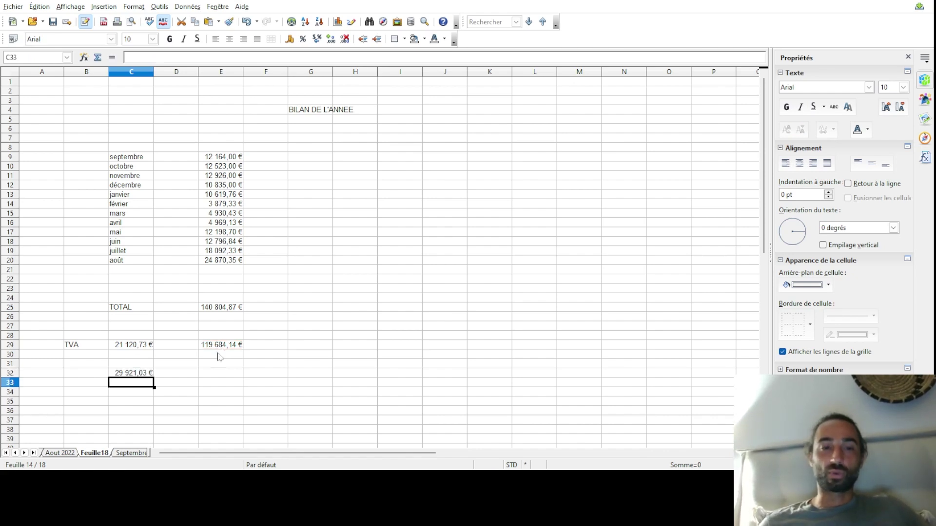
Enter the formula =E29-C32 in cell E32 to subtract the 25 % share from the amount after TVA
click(213, 375)
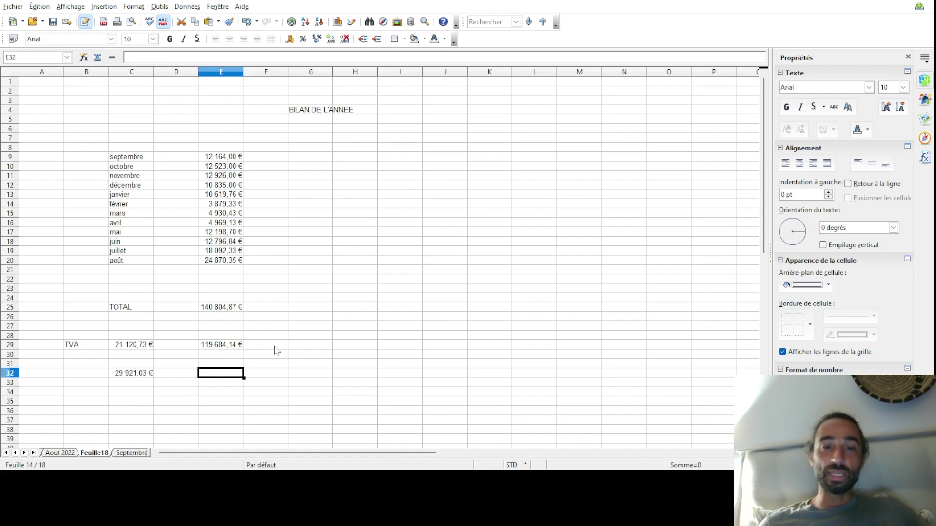
click(293, 349)
click(233, 347)
drag(233, 347, 220, 381)
click(219, 380)
text(=)
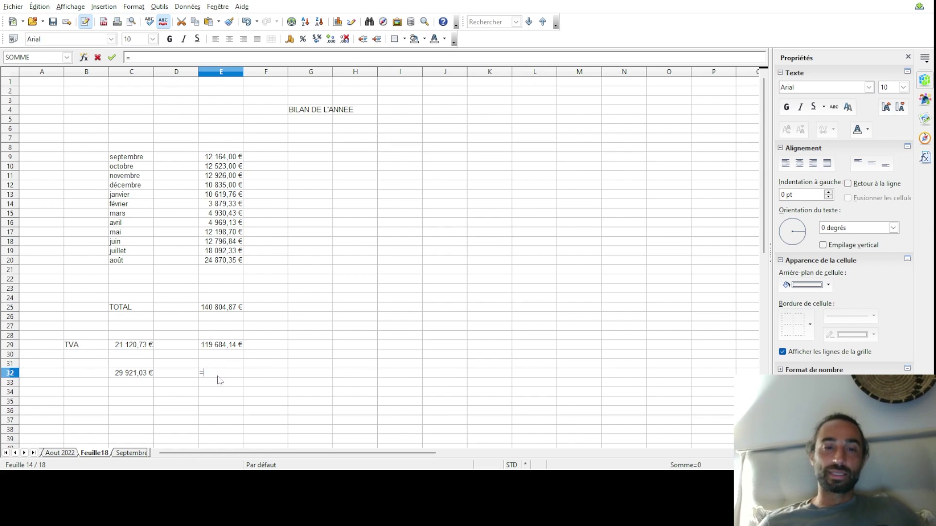
click(210, 347)
text(-)
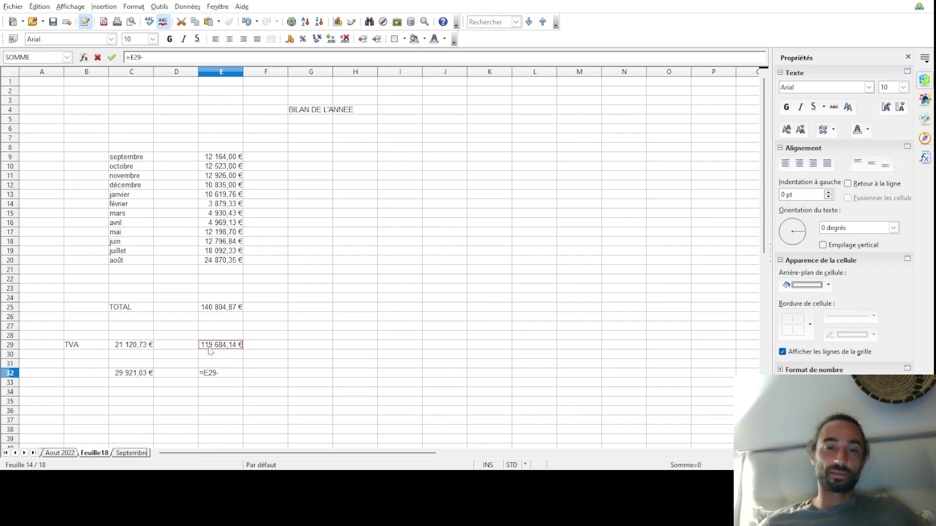
click(143, 373)
key(Return)
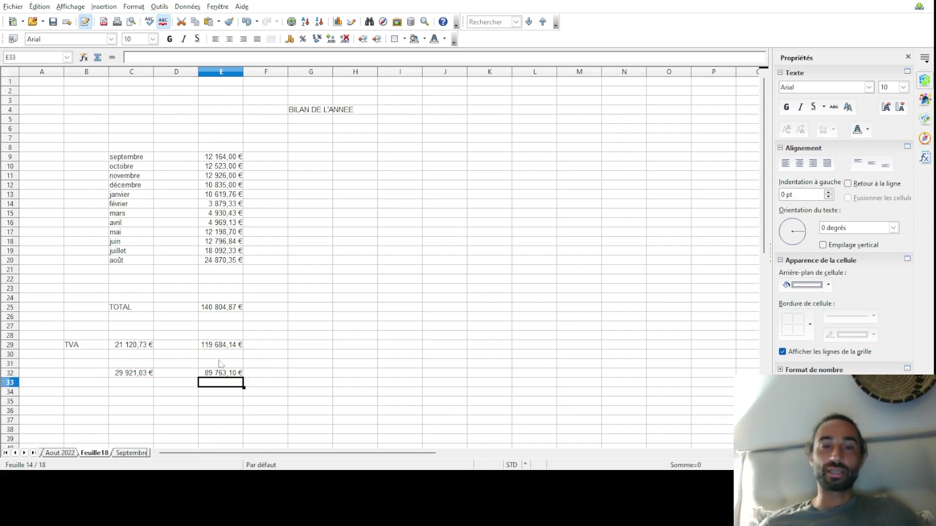
Enter the formula =E32*0,15 in cell C35 to calculate 15 % of the amount in E32
click(140, 403)
text(=)
click(217, 376)
text(*)
key(BackSpace)
text(0,15)
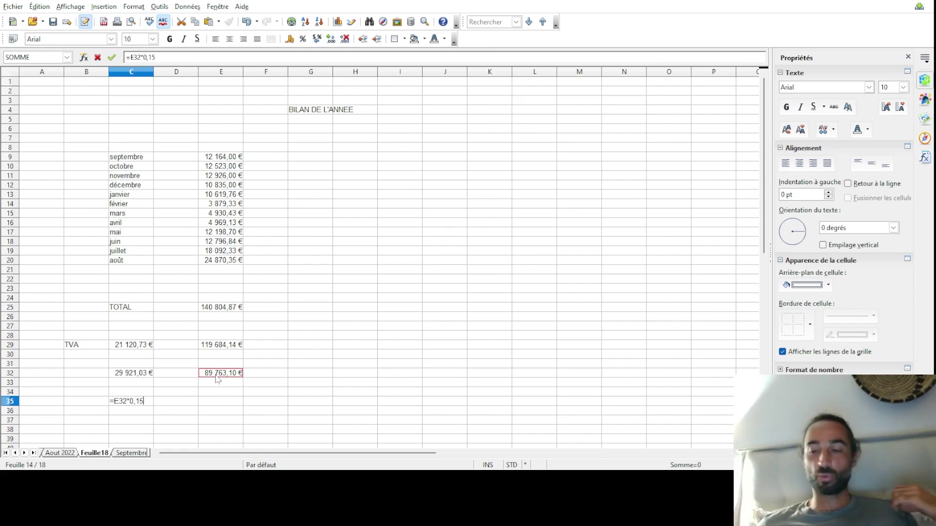
key(Return)
Enter the formula =E32-C35 in cell E35 to subtract the 15 % share, and select the result
click(218, 404)
text(=)
click(216, 377)
text(-)
click(141, 404)
key(Return)
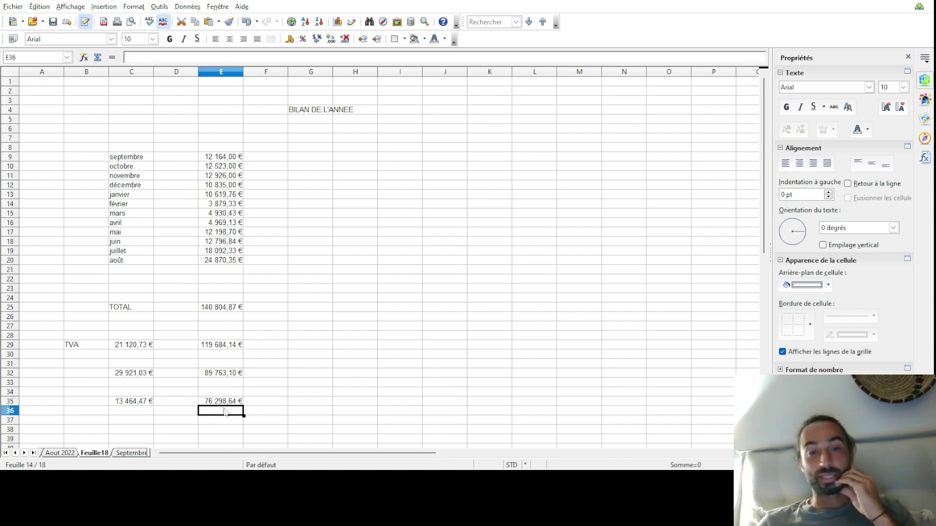
scroll(237, 412, down, 1)
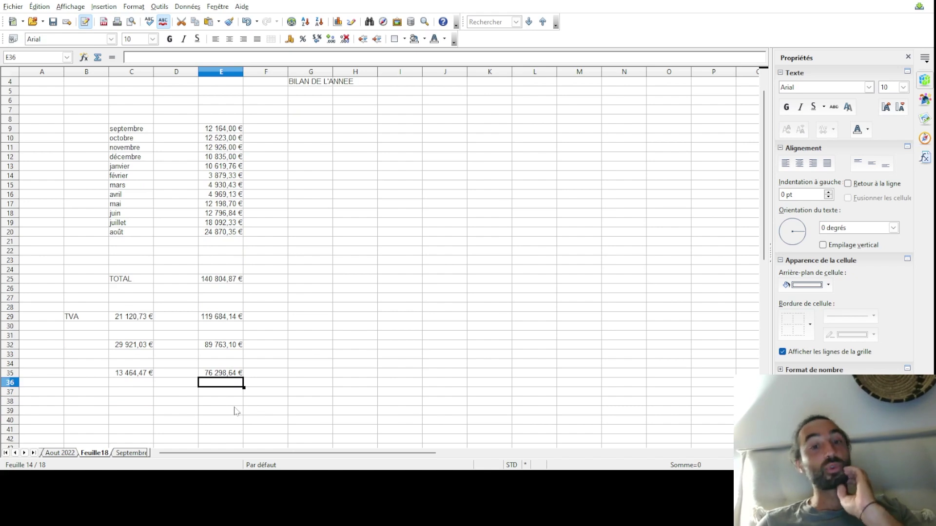
scroll(236, 411, down, 1)
click(227, 348)
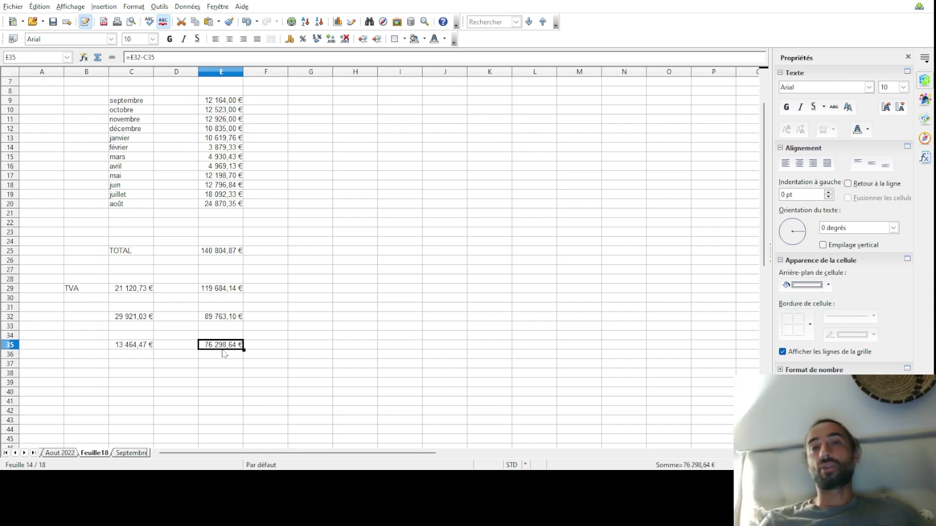
Calculate the monthly average with the formula =E35/12 in cell E38 and clear the cell again
click(212, 373)
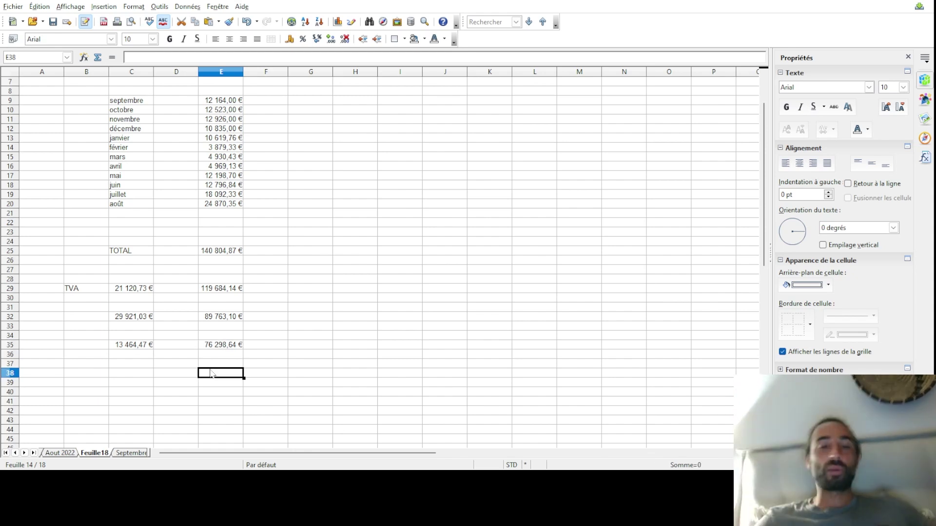
text(=)
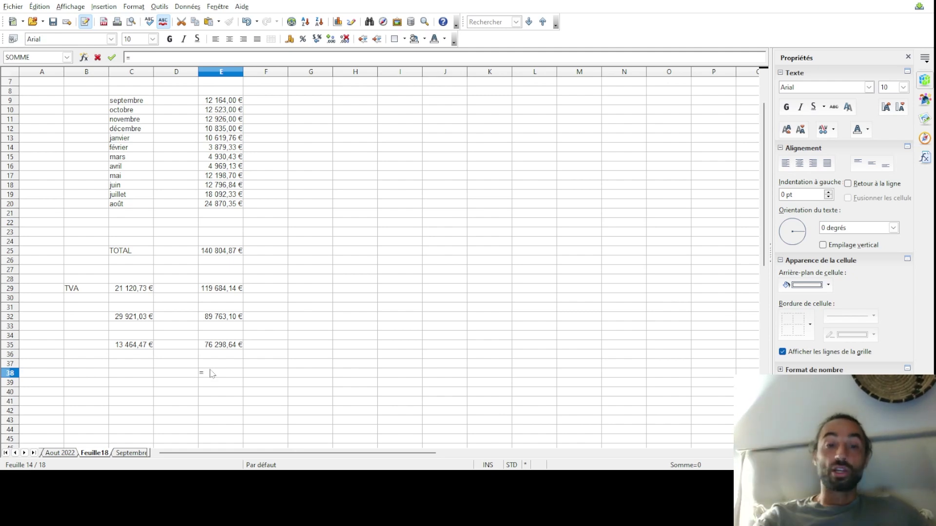
click(224, 346)
text(/12)
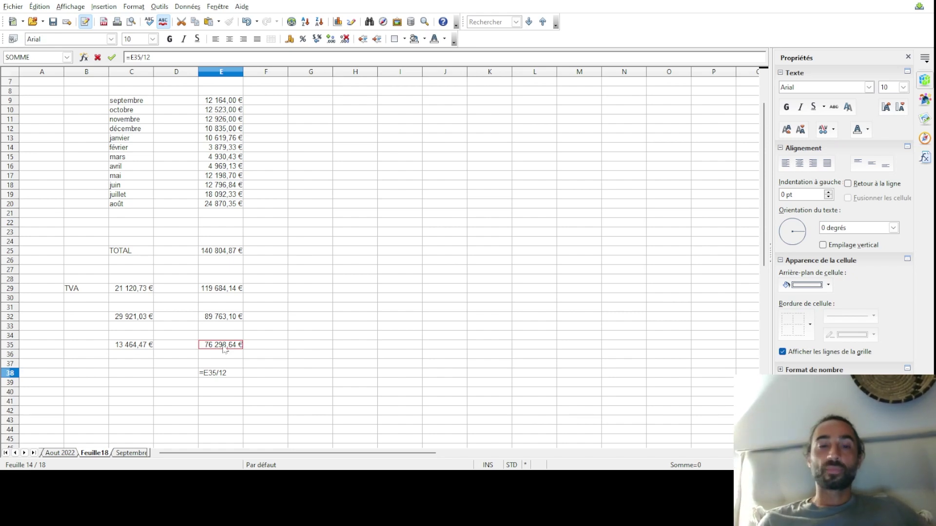
key(Return)
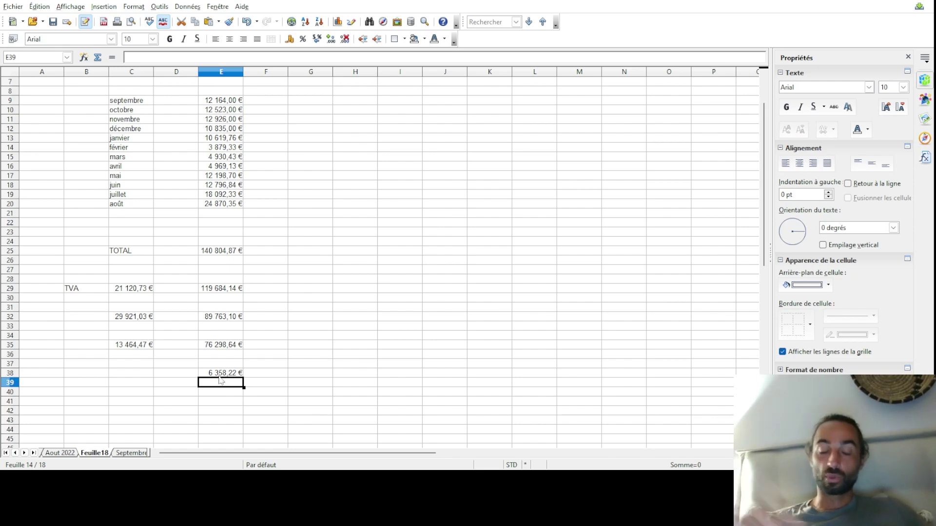
click(213, 376)
key(Delete)
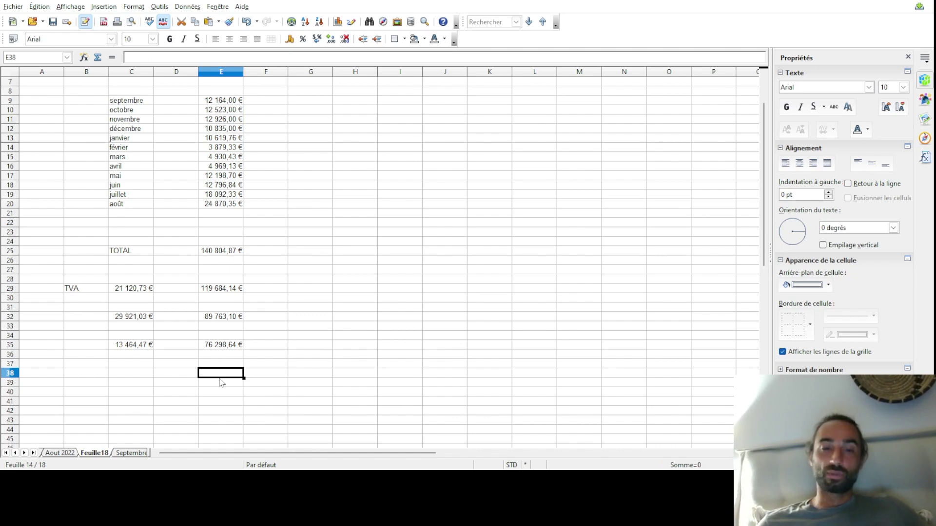
Enter the formula =E35/12 in the emptied cell E38 once more to get the monthly average
text(=)
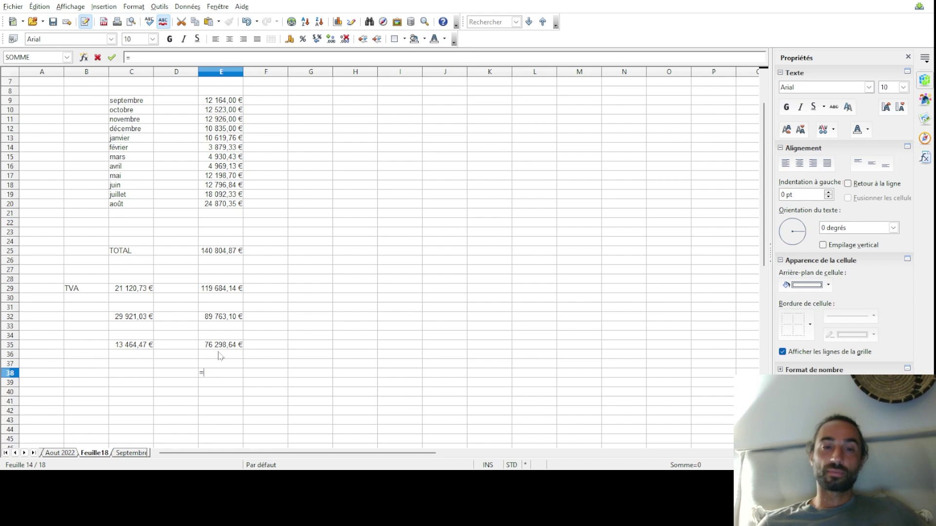
click(219, 347)
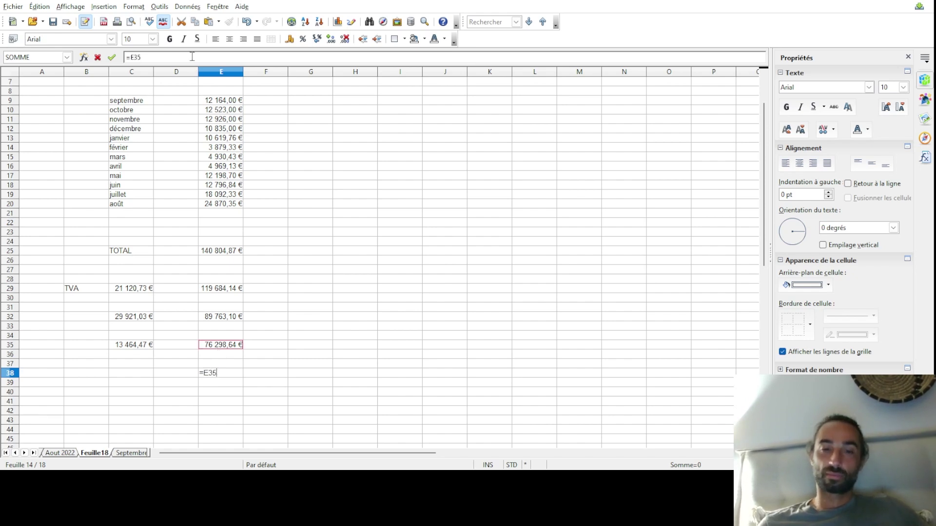
text(/)
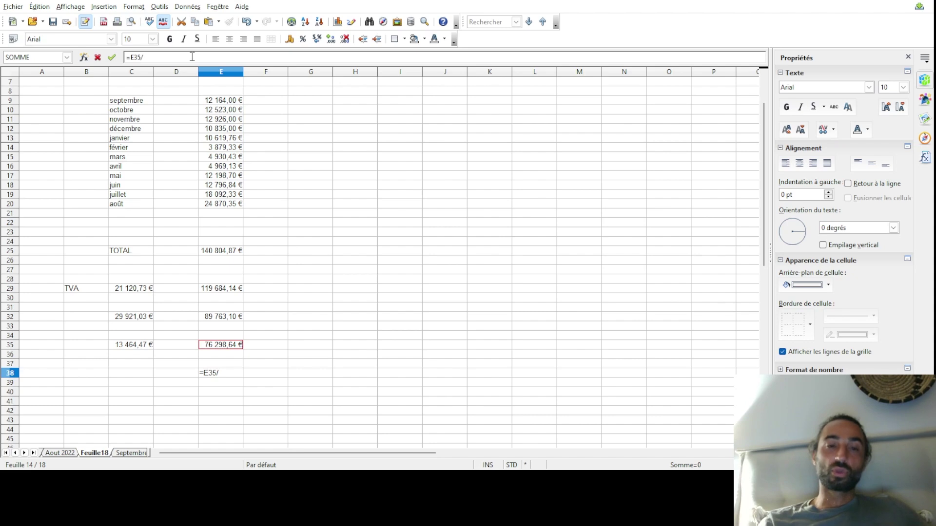
text(12)
key(Return)
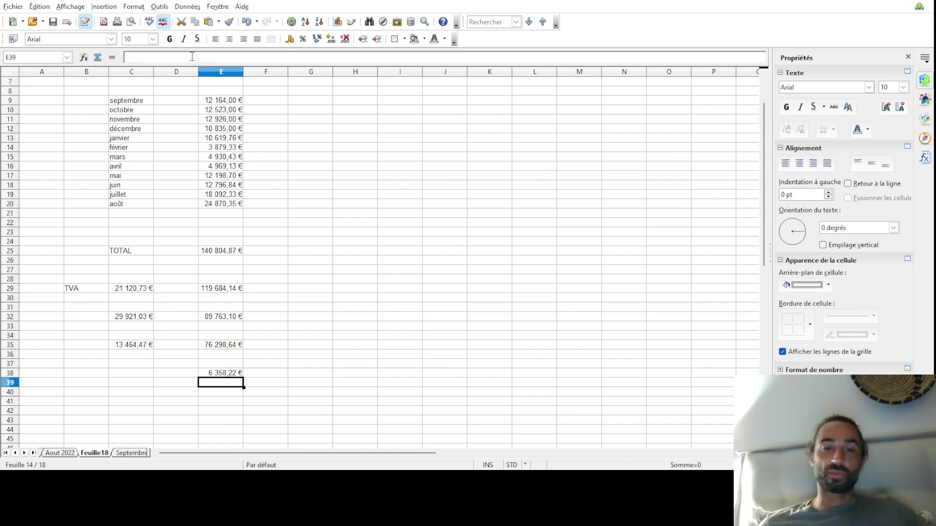
Replace the content of cell E38 with the formula =E35/1500 and select the result
click(223, 376)
key(Delete)
text(=)
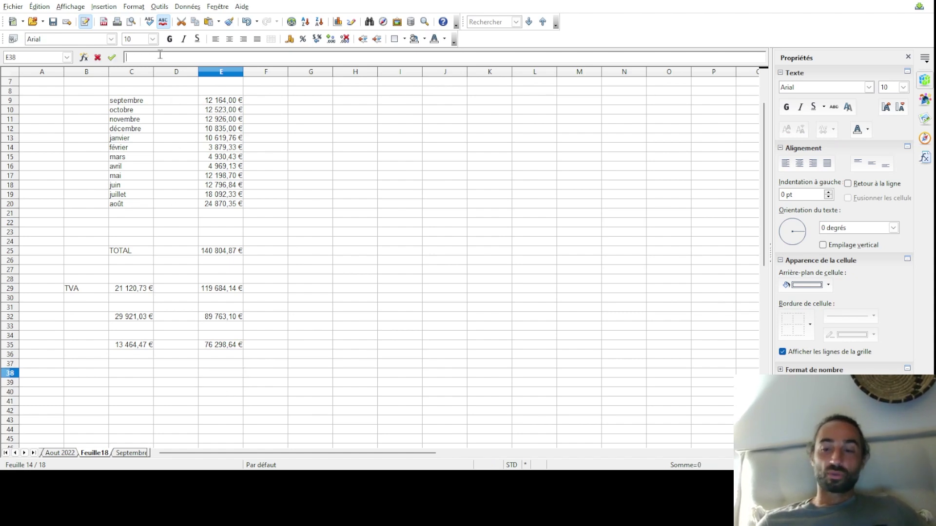
click(226, 348)
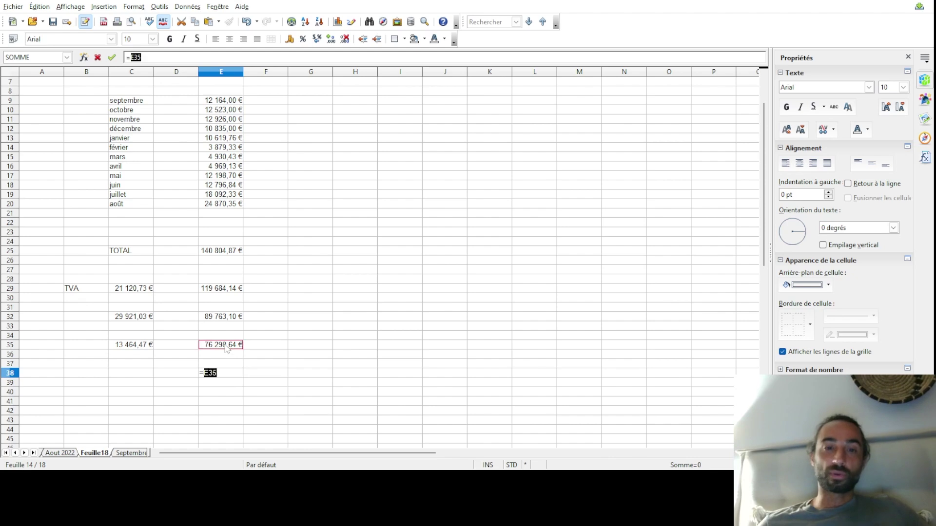
text(/)
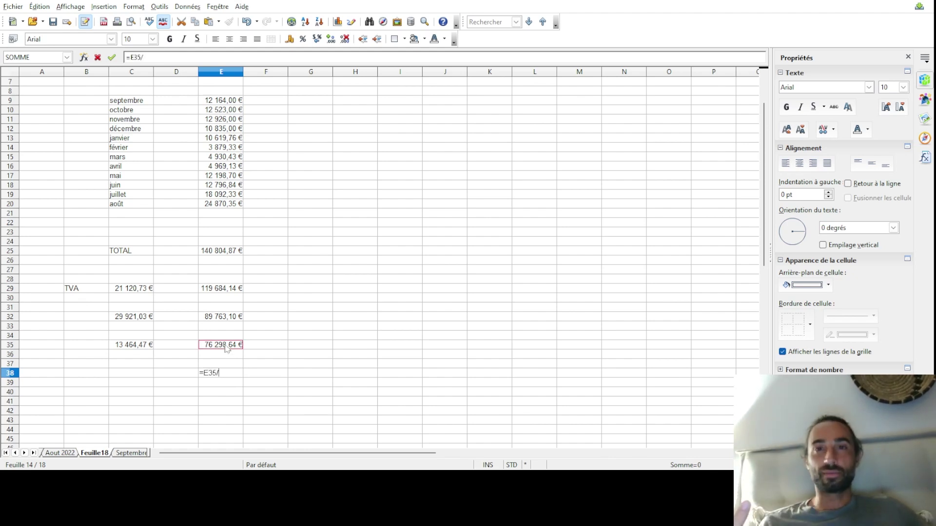
text(1500)
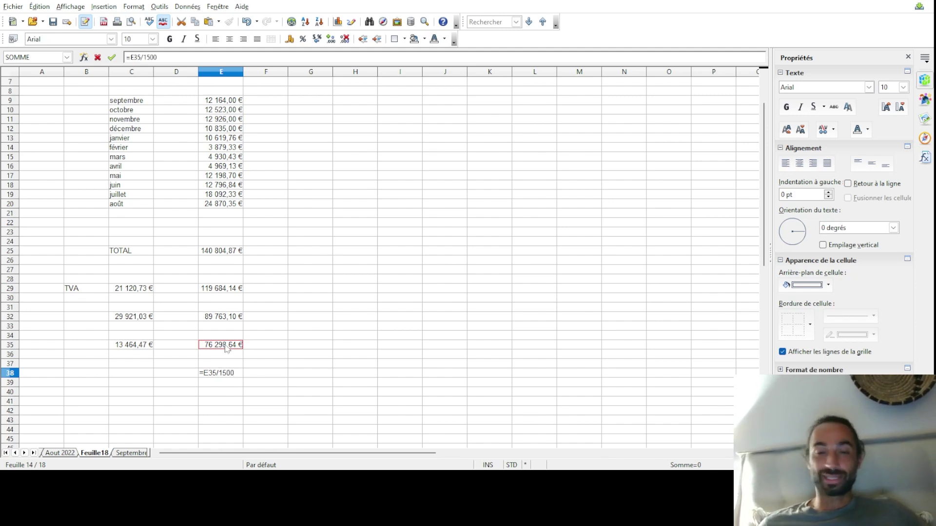
key(Return)
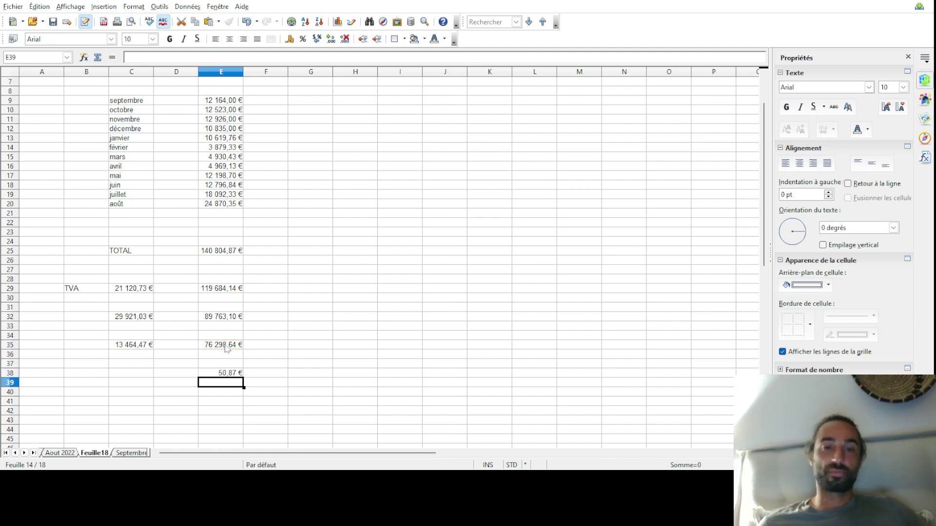
click(236, 373)
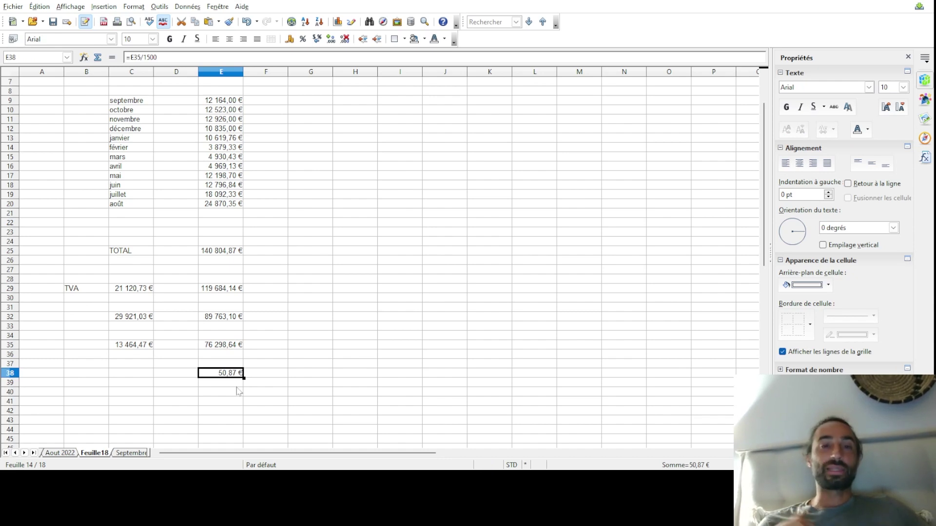
Enter the formula =50/12 in cell G39 to divide 50 over twelve months, and select the result
click(324, 383)
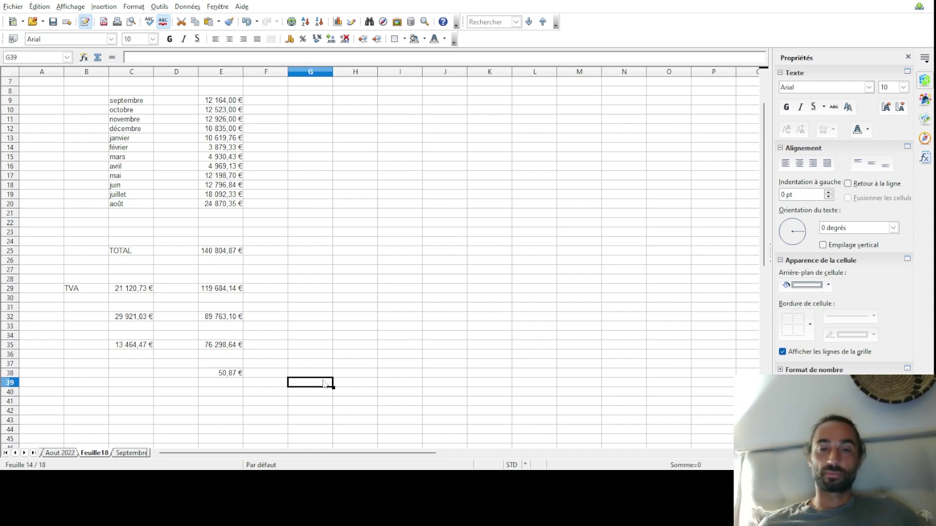
double_click(324, 383)
text(=50)
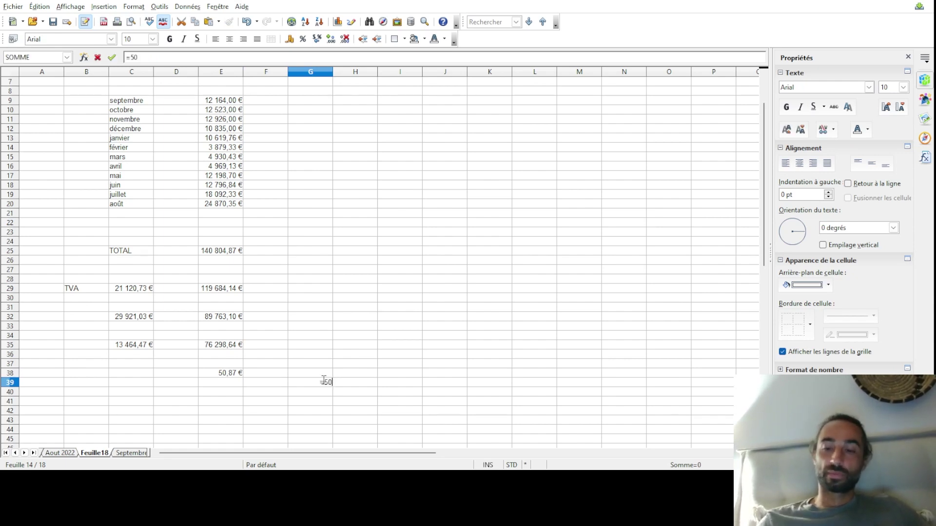
text(/)
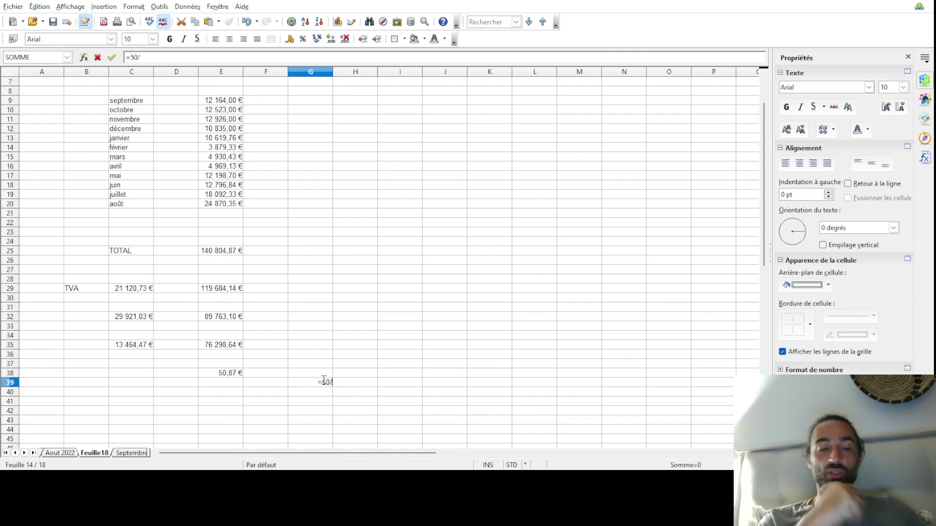
text(12)
key(Return)
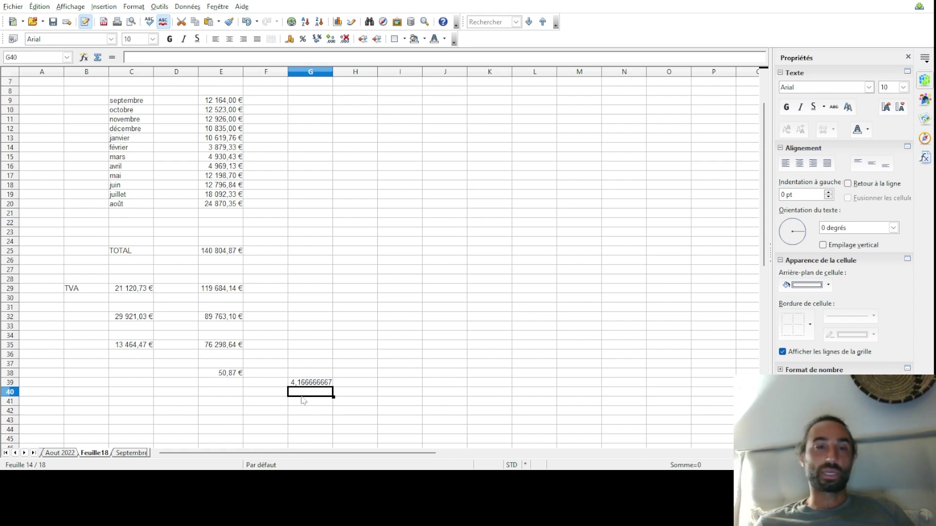
click(320, 389)
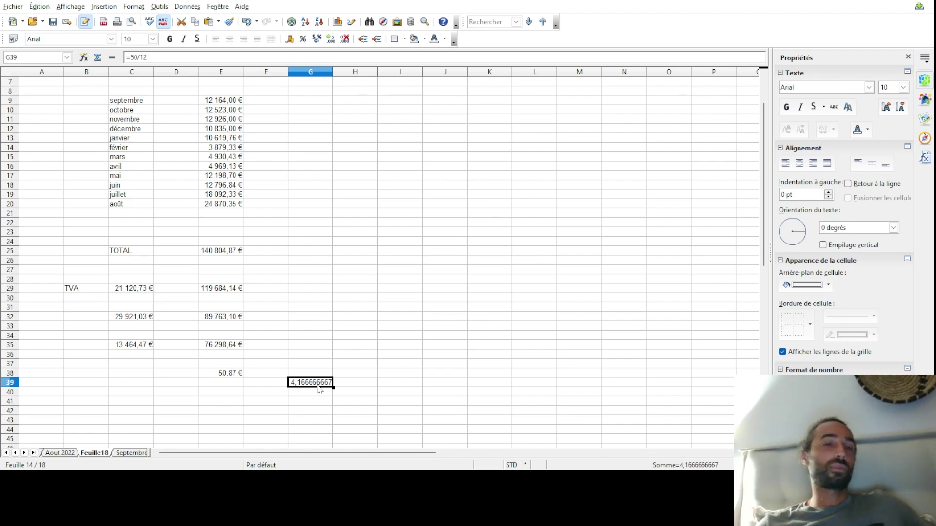
click(228, 178)
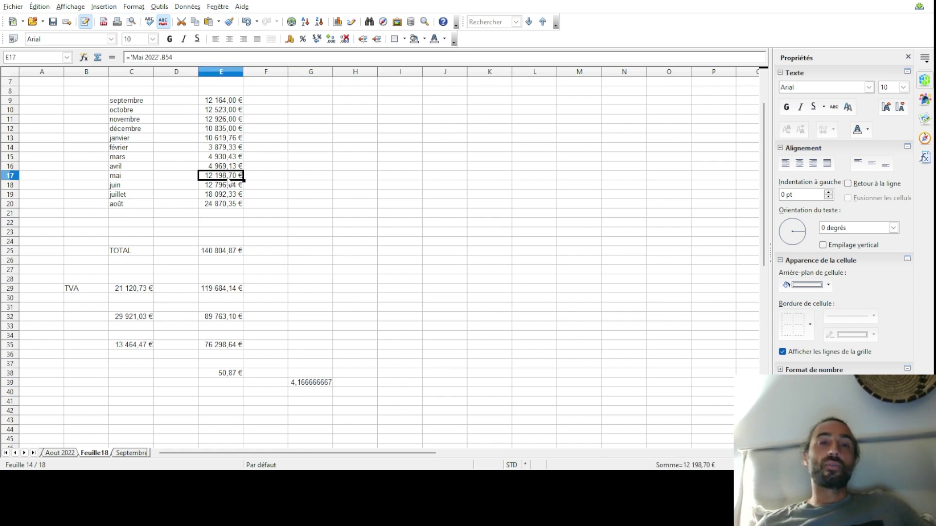
click(324, 383)
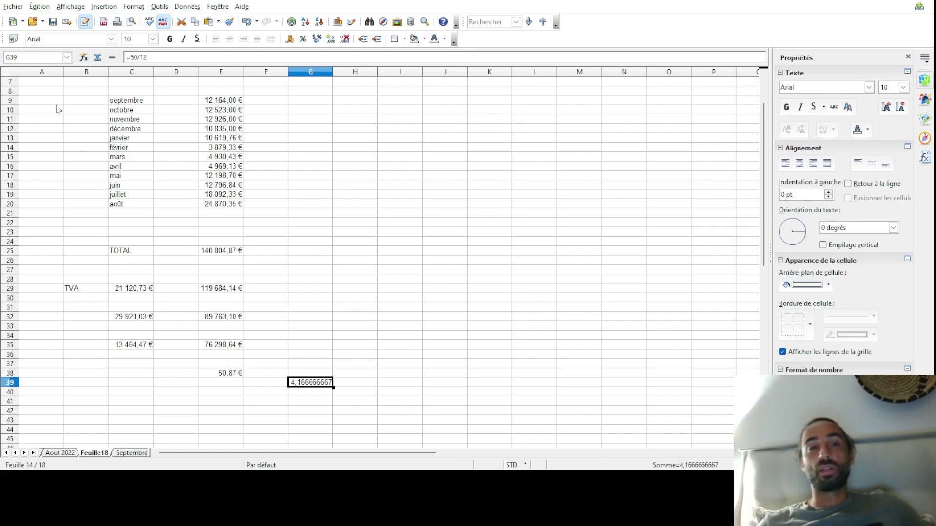
mouse_move(56, 100)
mouse_down()
mouse_move(225, 364)
mouse_move(307, 375)
mouse_move(305, 390)
mouse_move(341, 395)
mouse_move(313, 389)
mouse_move(183, 224)
mouse_move(44, 101)
mouse_up()
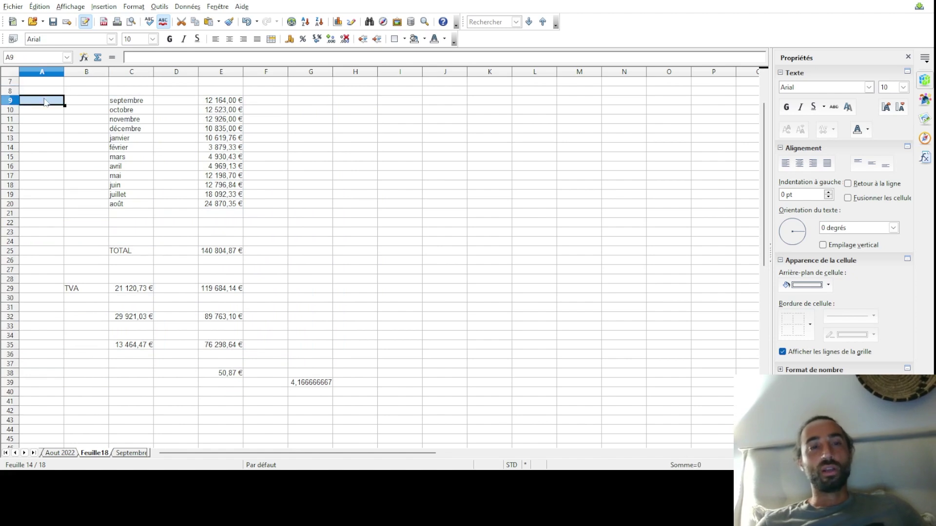
click(68, 101)
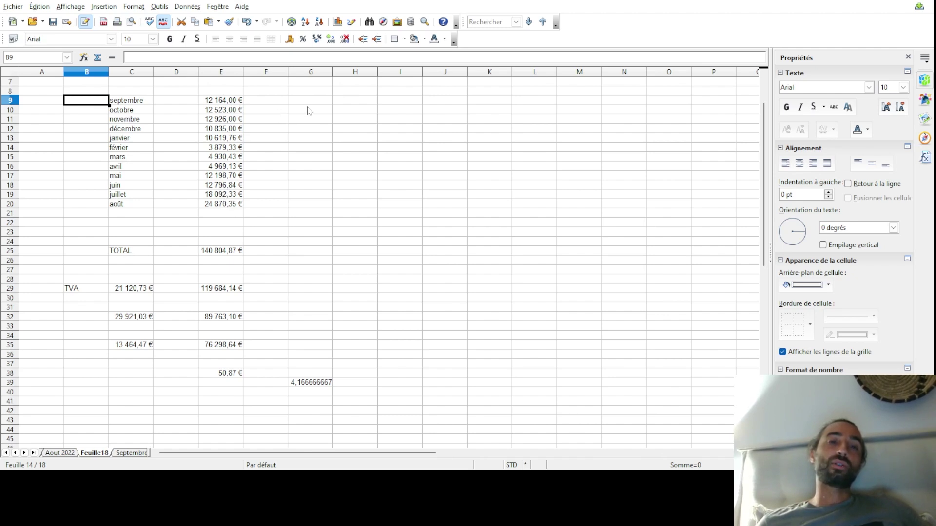
Give the empty cells G9:G13 beside the rows septembre to janvier a yellow background
click(310, 104)
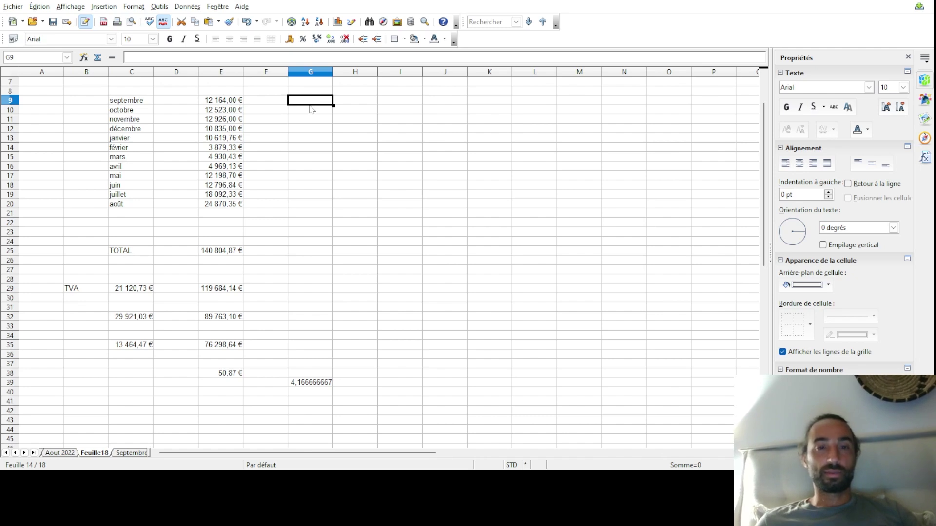
key(shift+Down)
key(shift+Down)
key(shift+Down)
key(shift+Down)
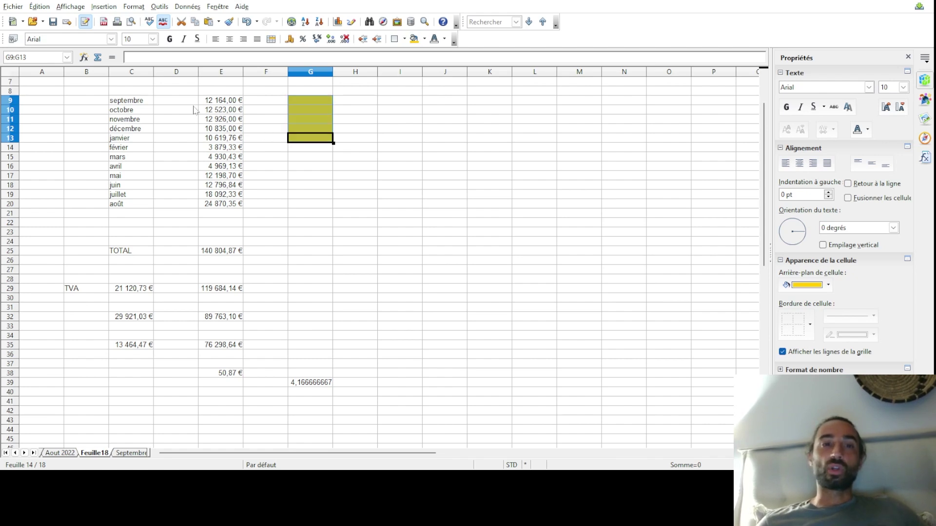
click(184, 142)
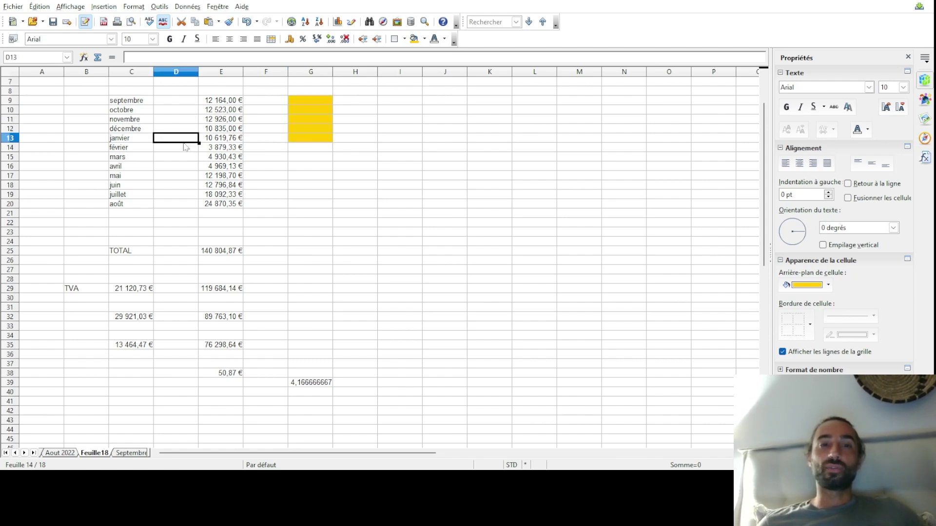
click(307, 142)
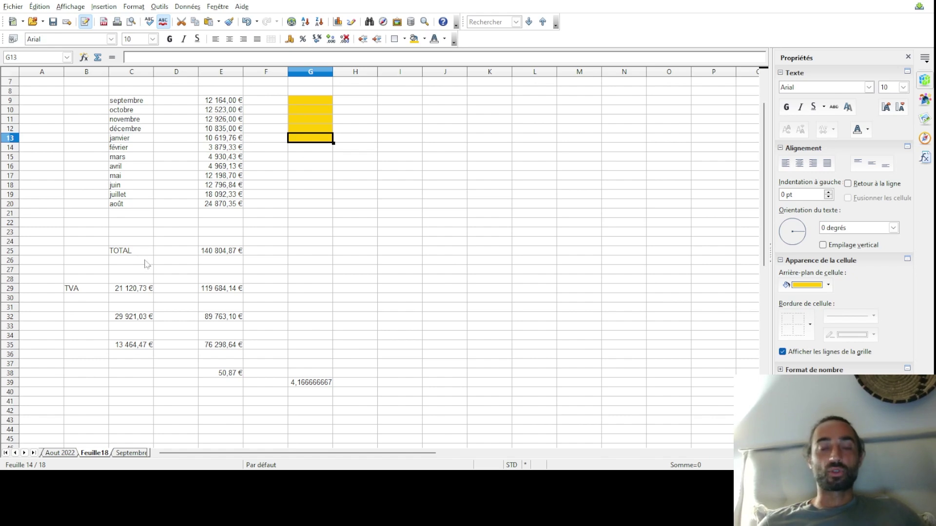
Change the TVA formula in cell C29 to =E25*0,5*0,2 and check the recalculated result in E38
click(134, 283)
click(135, 288)
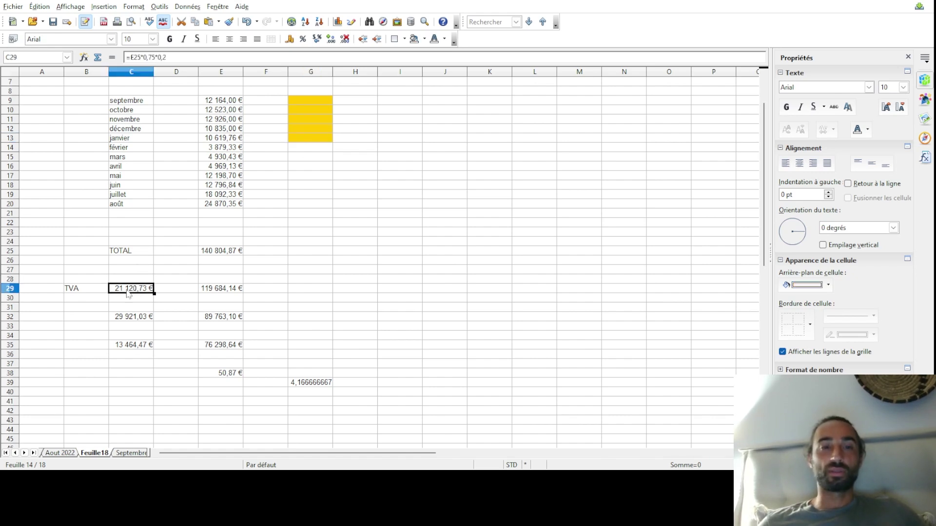
click(152, 57)
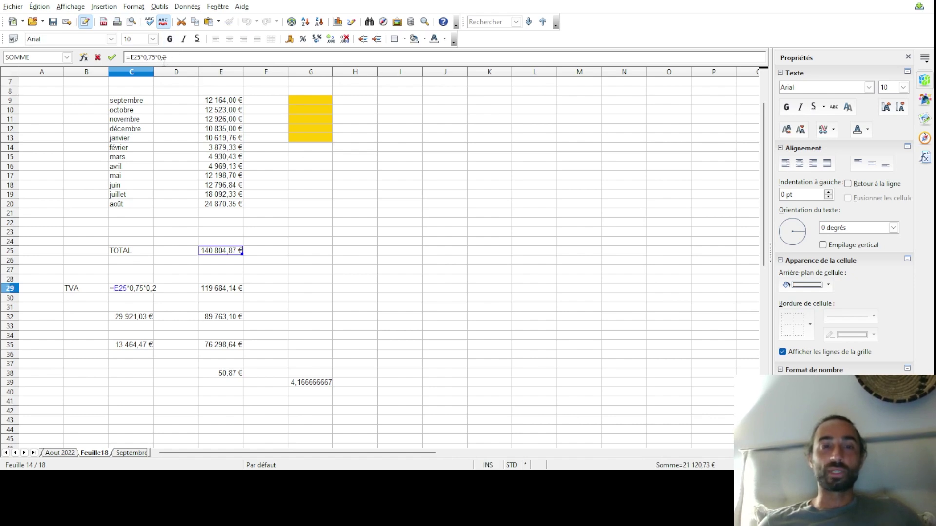
key(BackSpace)
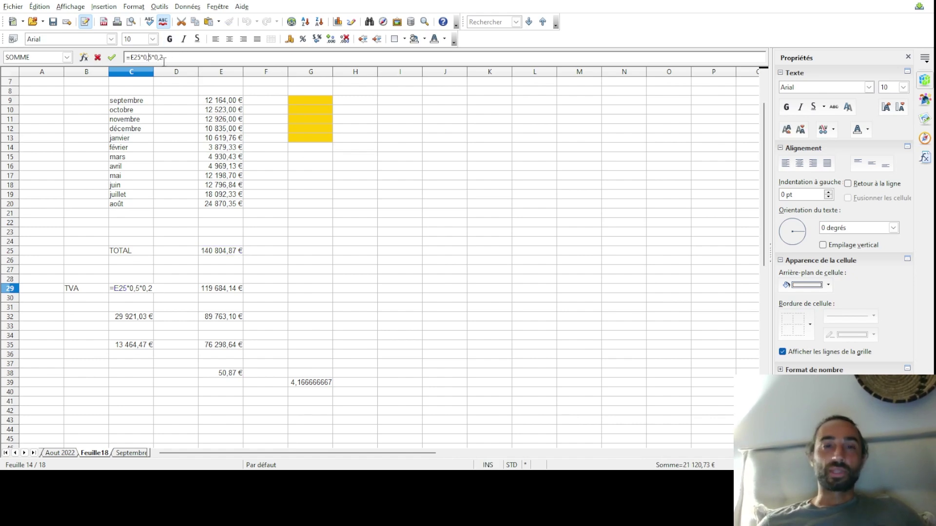
key(Return)
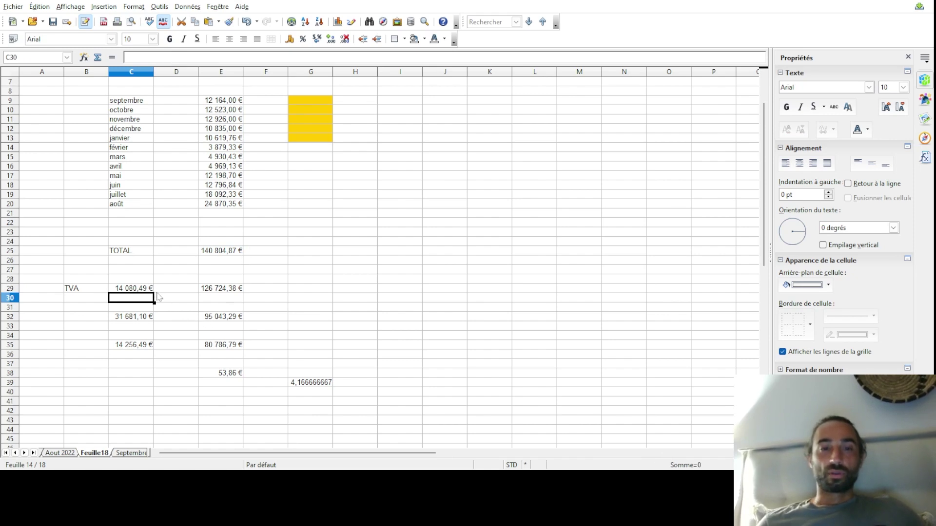
click(214, 298)
click(219, 374)
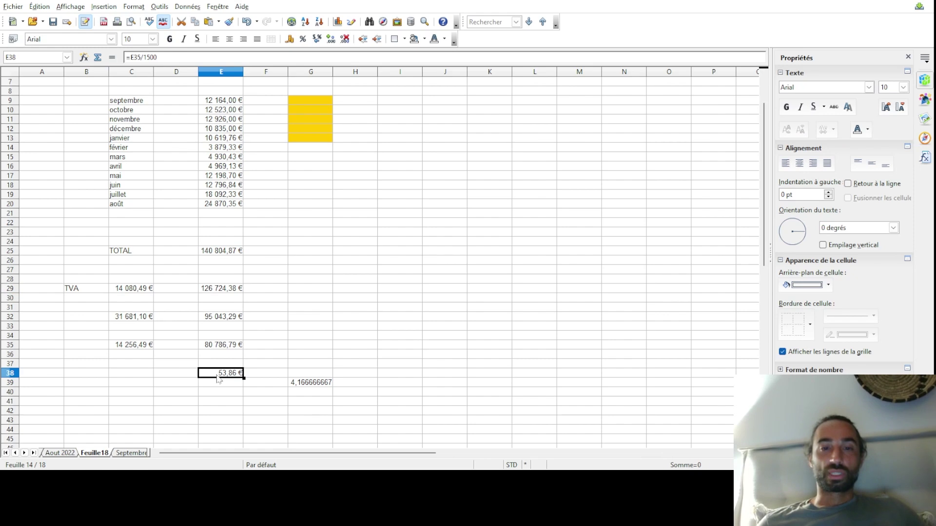
Clear the =50/12 calculation from cell G39
click(292, 384)
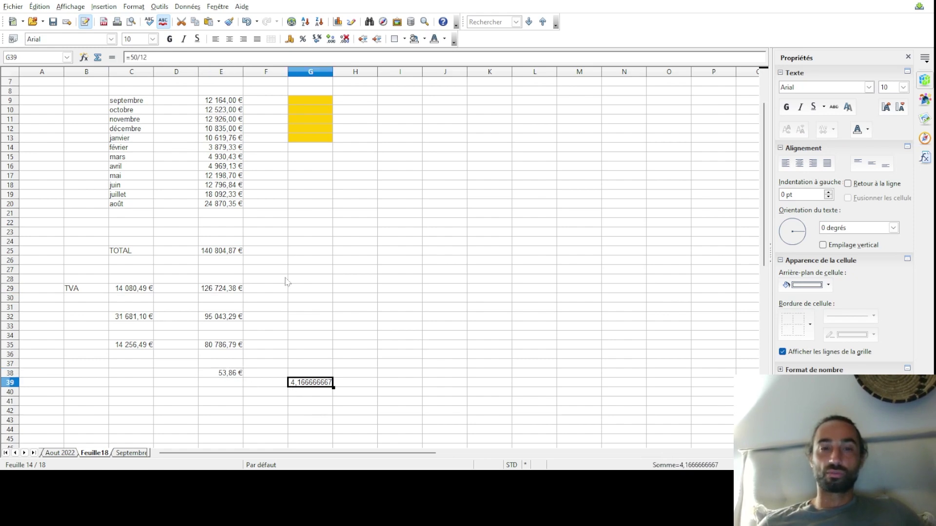
click(148, 58)
drag(148, 58, 132, 57)
key(BackSpace)
key(BackSpace)
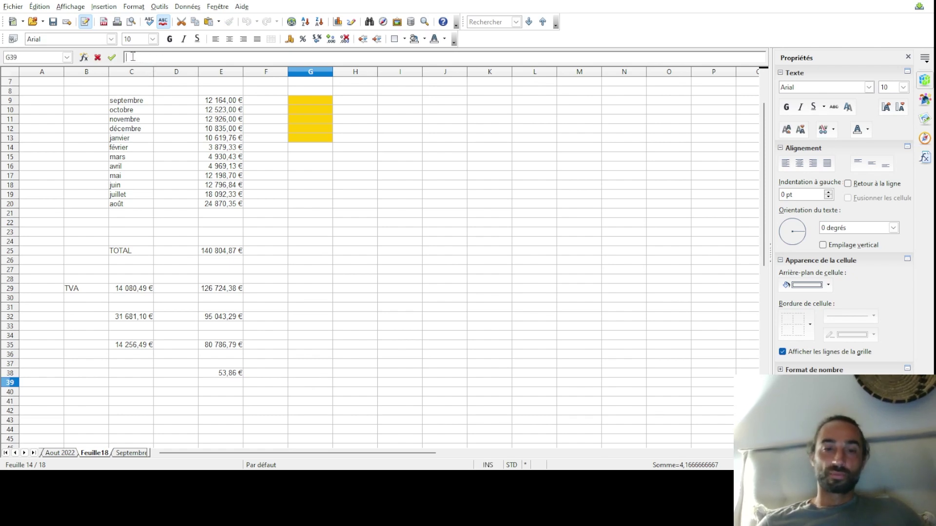
key(Return)
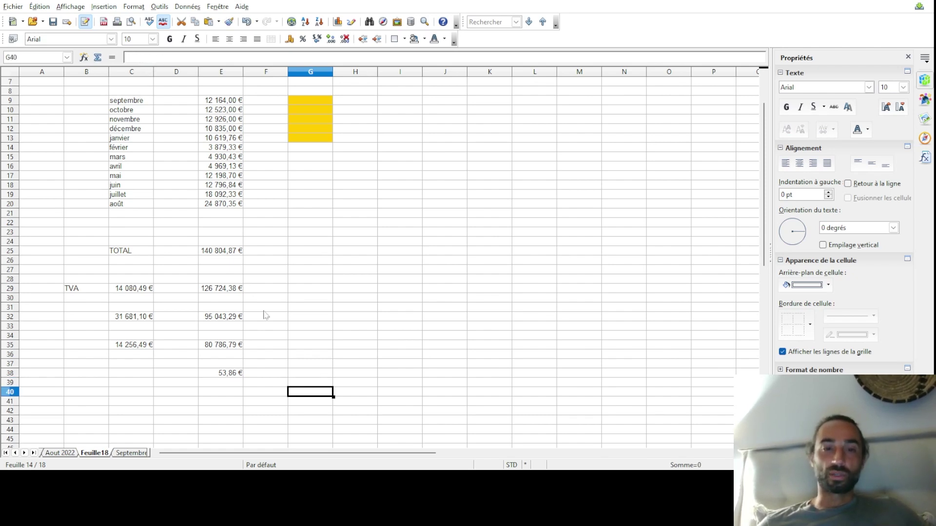
Change the divisor in cell E38 to 12 so the formula reads =E35/12
click(228, 373)
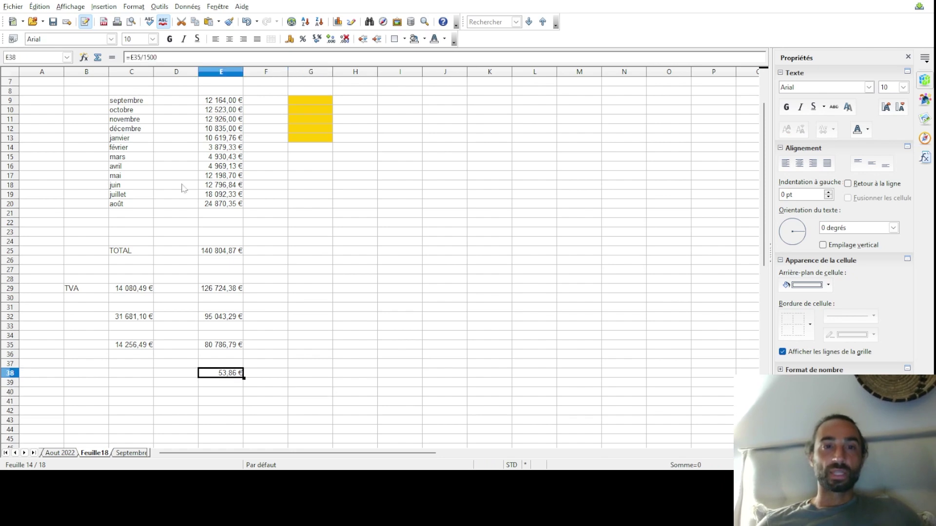
click(144, 57)
drag(144, 57, 200, 53)
text(12)
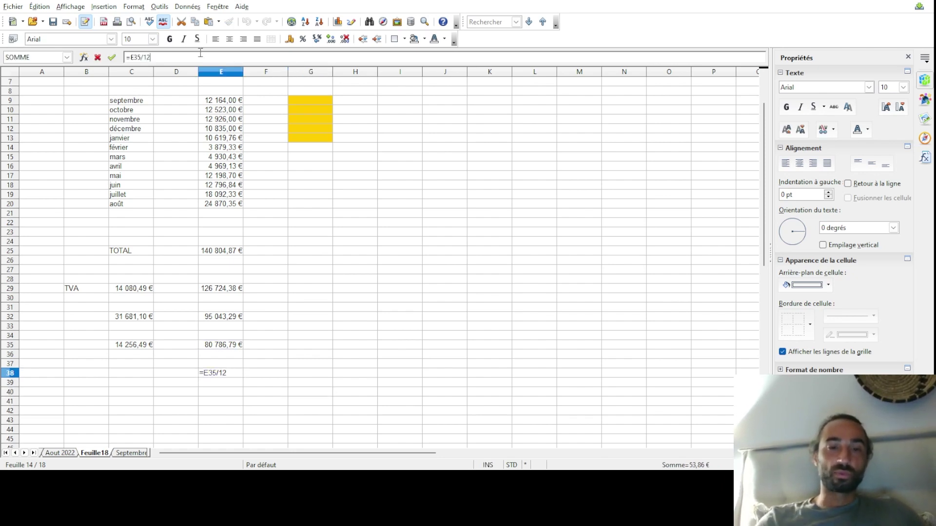
key(Return)
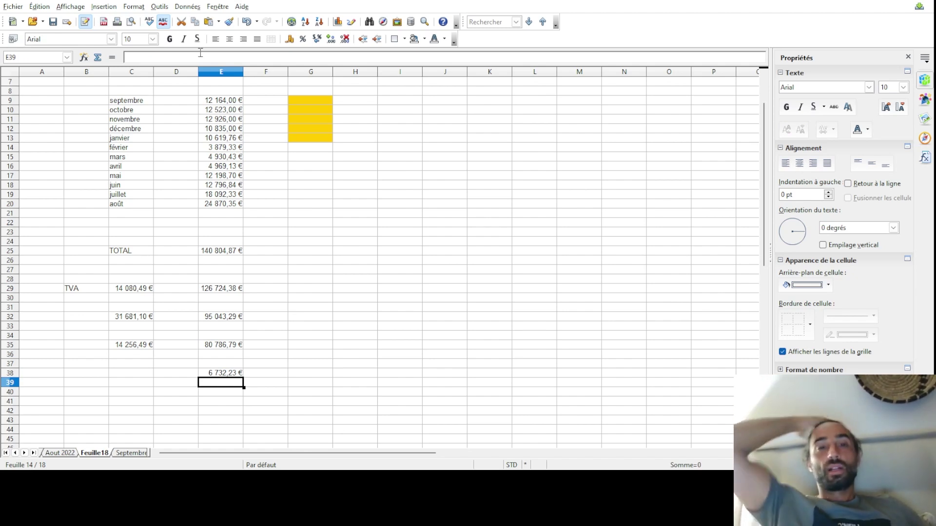
Set the divisor in cell E38 back to 1500 so the formula reads =E35/1500
click(301, 373)
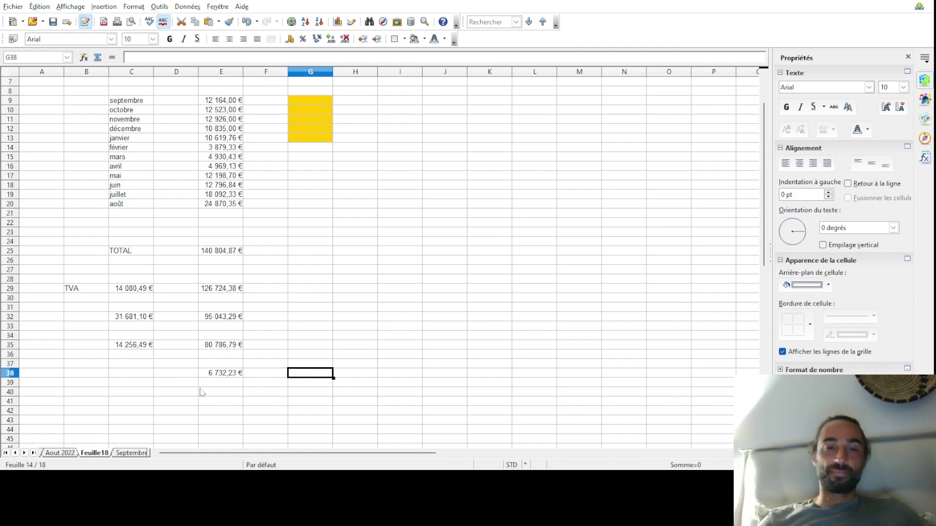
click(220, 366)
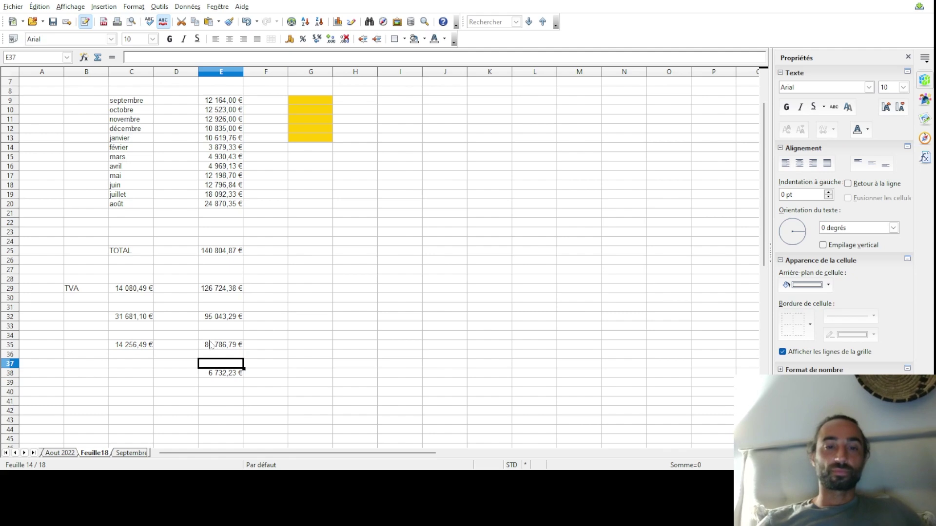
click(223, 373)
click(154, 57)
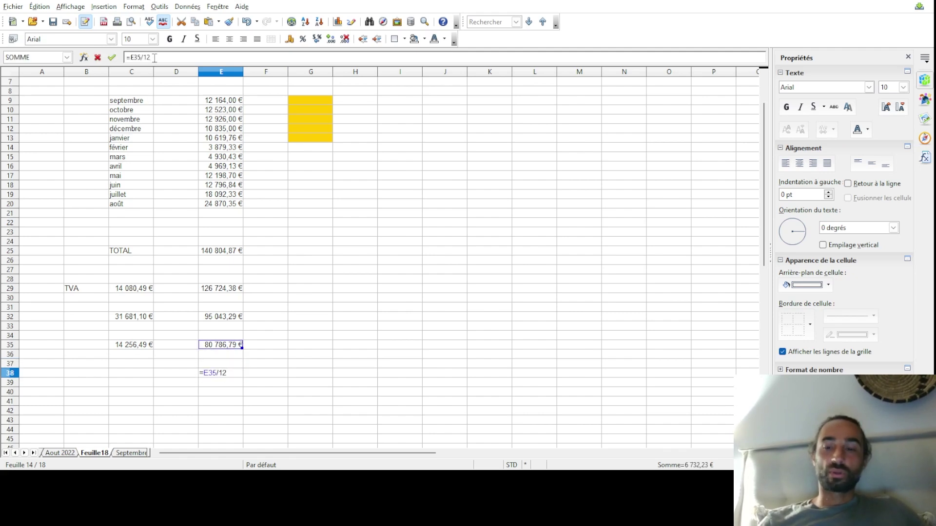
key(BackSpace)
key(BackSpace)
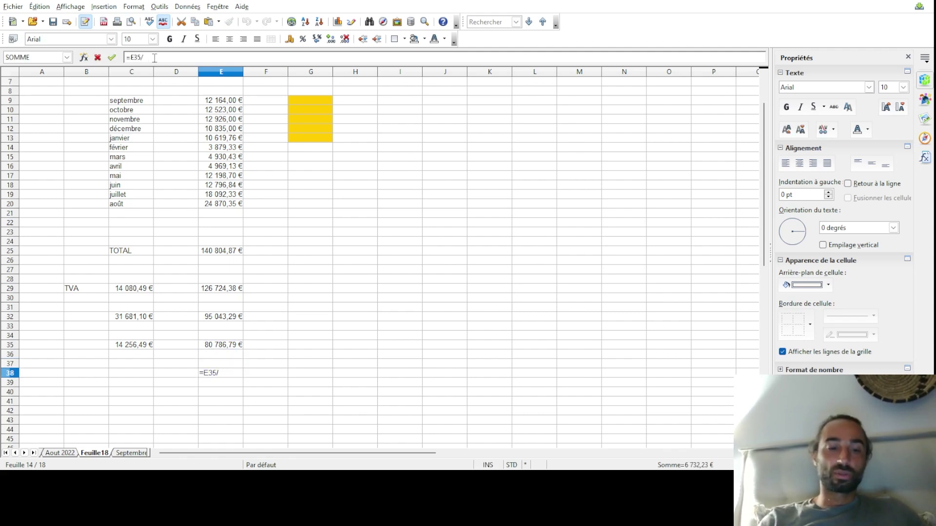
key(Return)
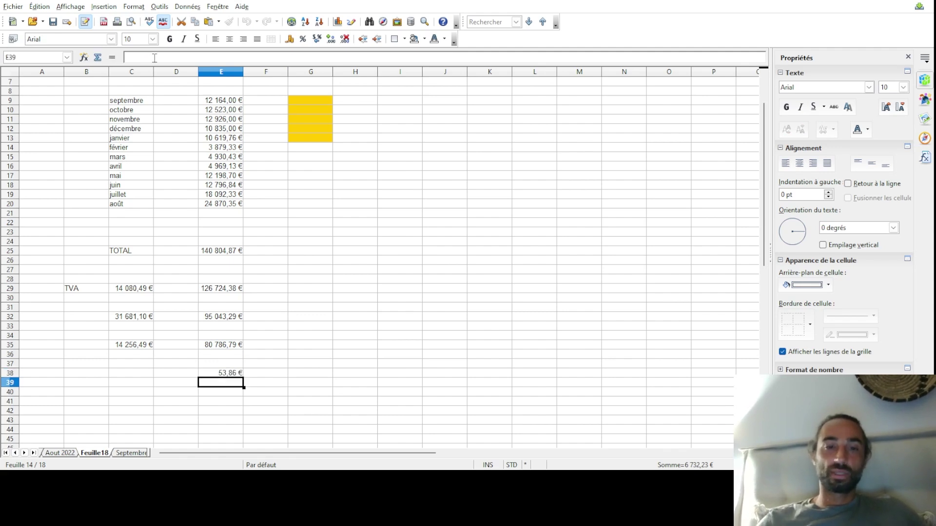
Enter the formula =53/12 in cell H38
click(341, 375)
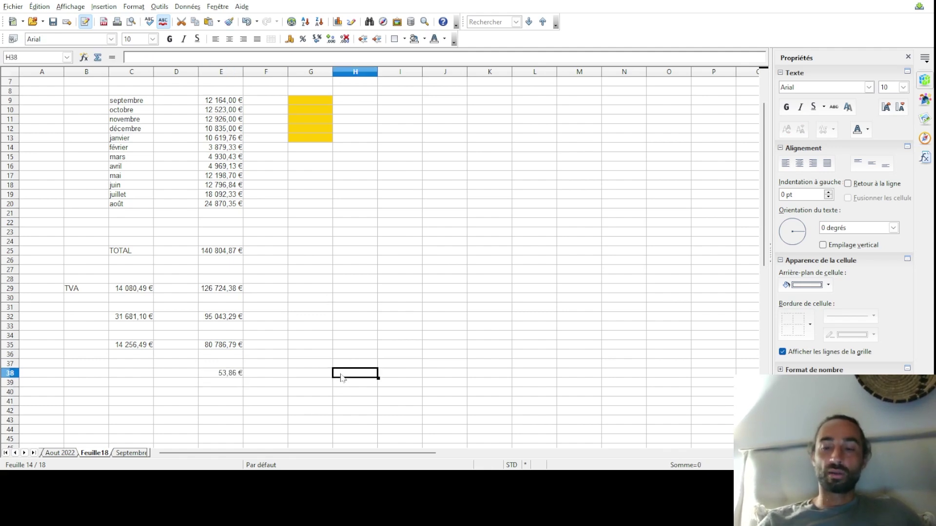
text(=)
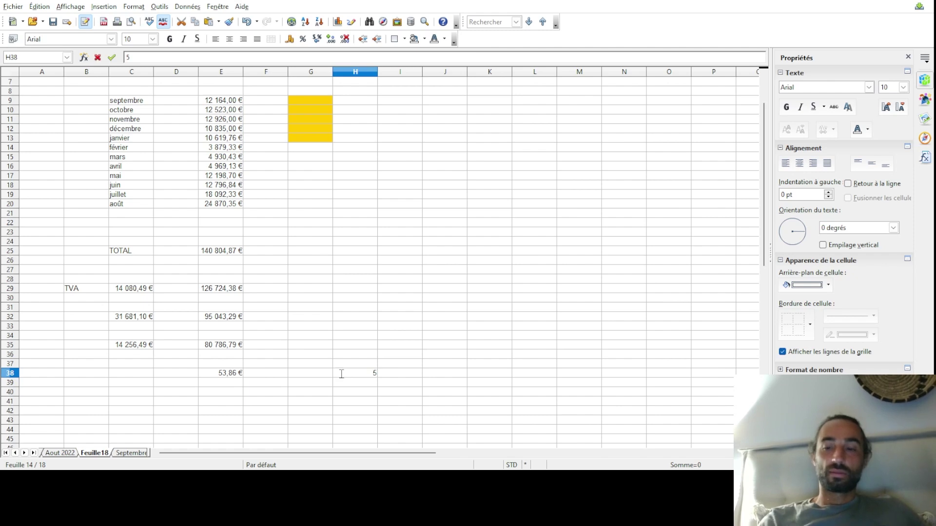
text(53)
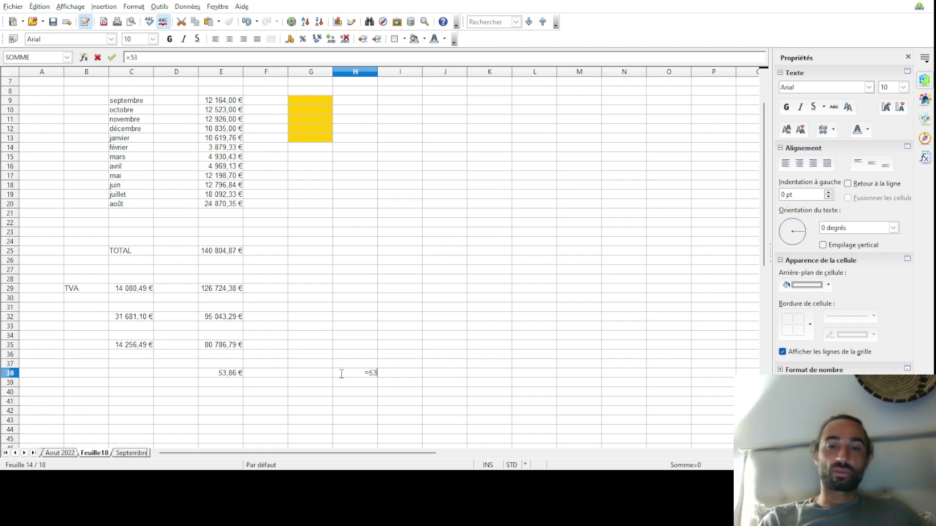
text(/12)
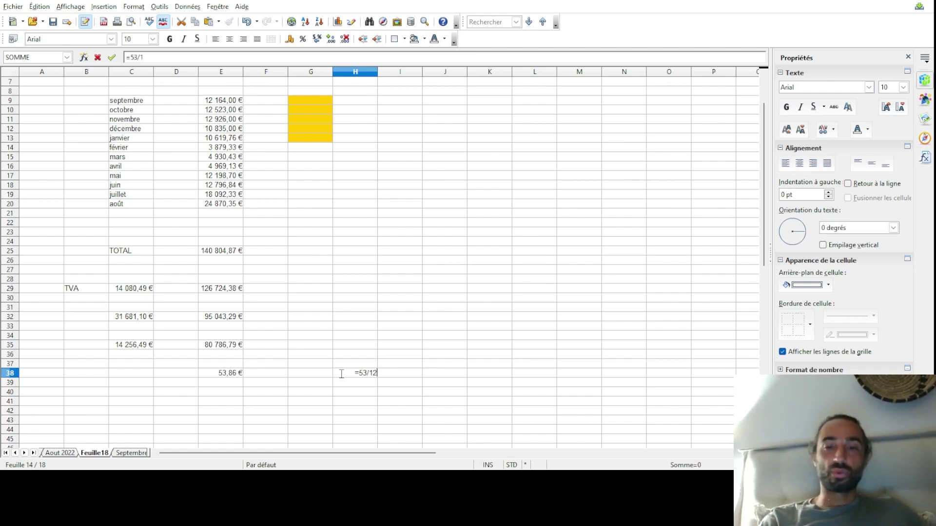
key(Return)
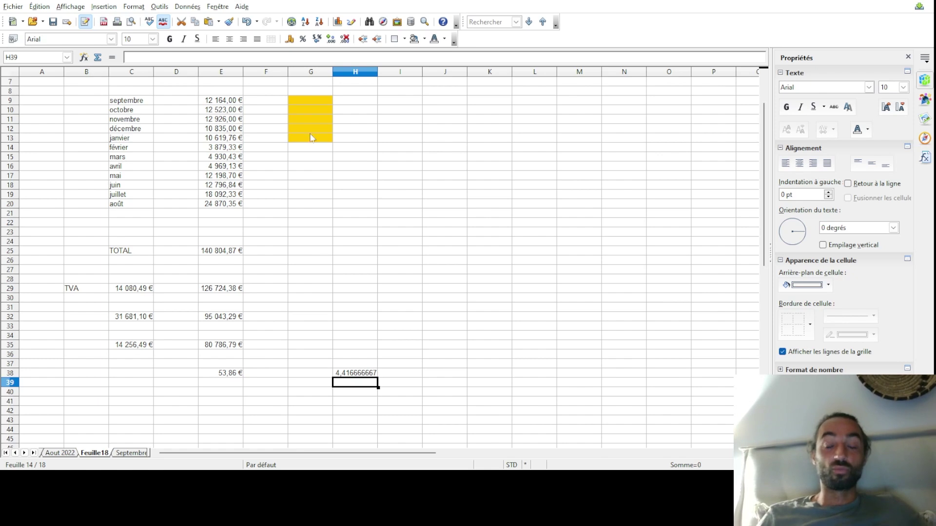
Fill cells G14:G20, alongside the months février to août, with a green background
click(309, 148)
drag(309, 148, 310, 204)
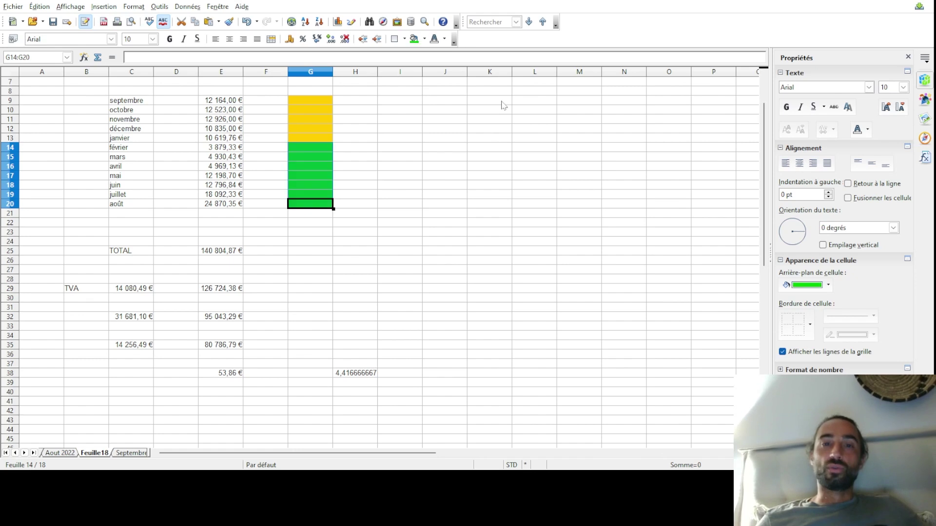
click(407, 157)
click(356, 165)
click(328, 168)
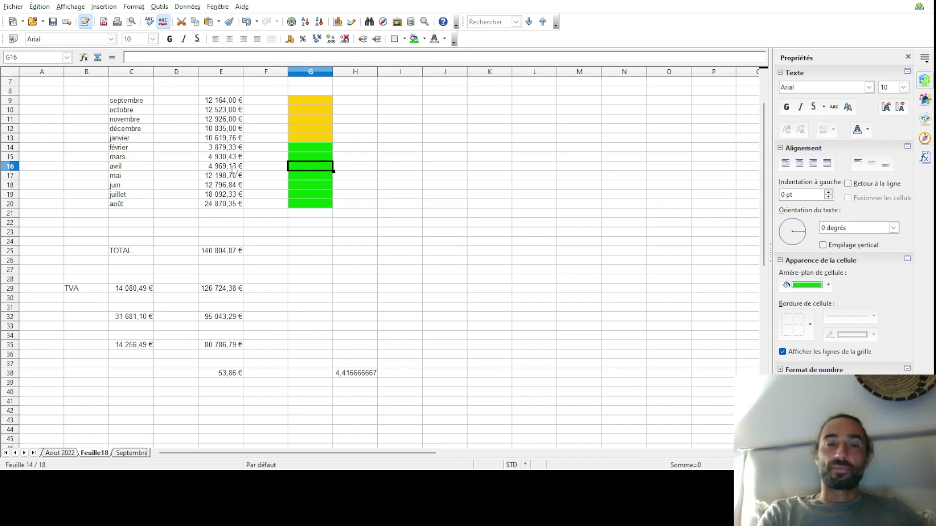
key(Left)
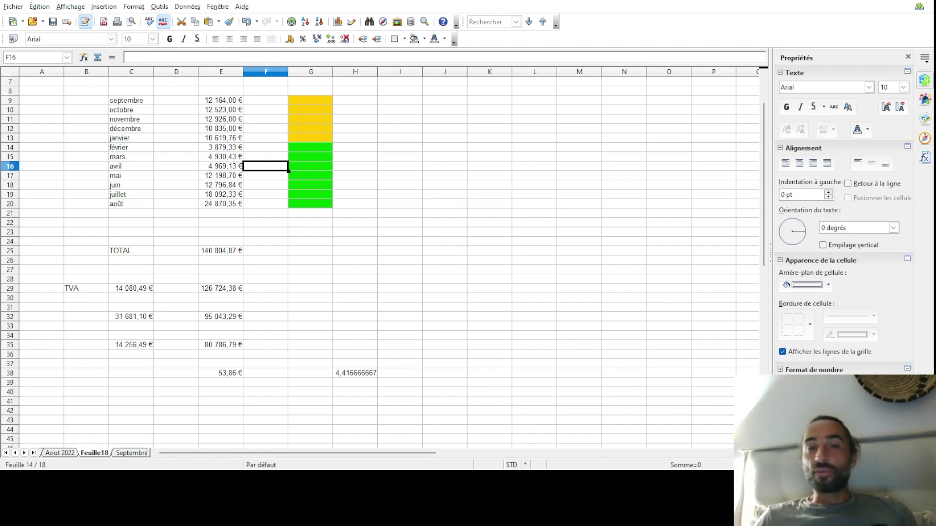
Enter the note "3 biens" in cell I14 on the février row
click(214, 149)
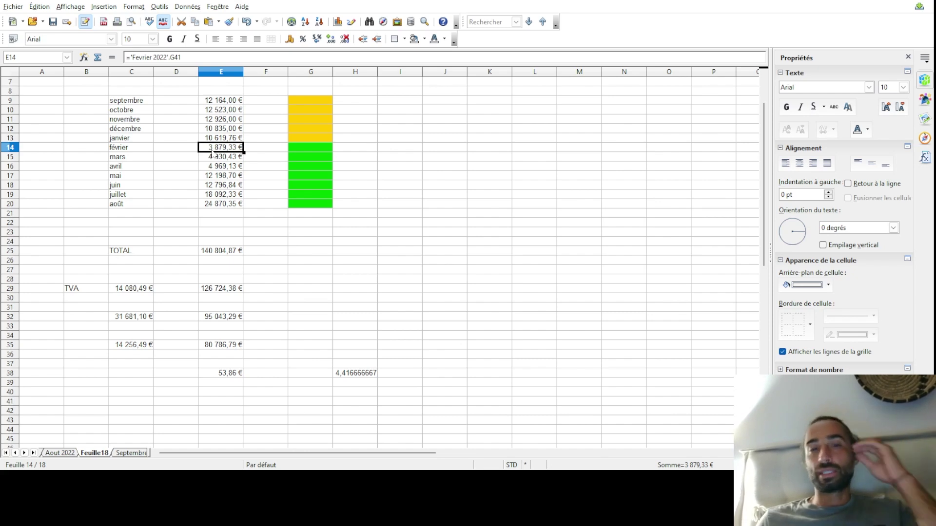
key(Right)
key(Right)
key(Right)
key(Right)
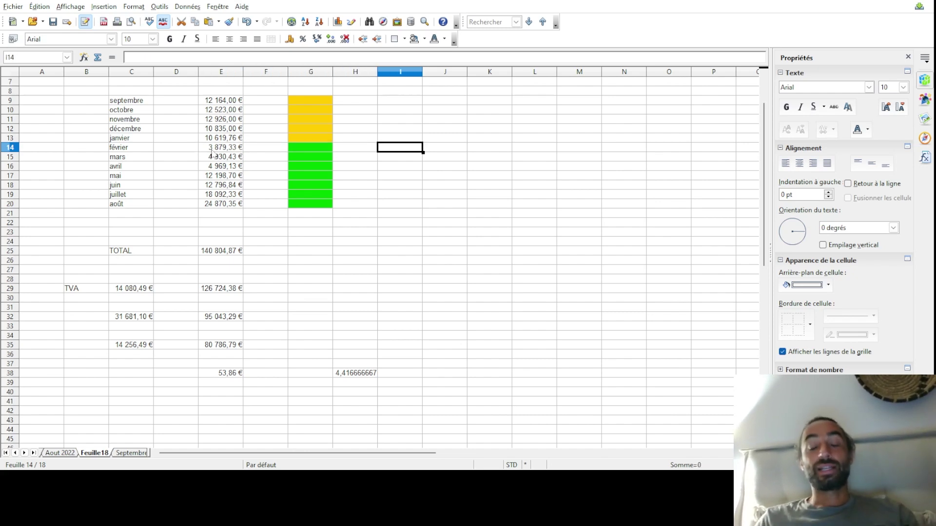
text(3 b)
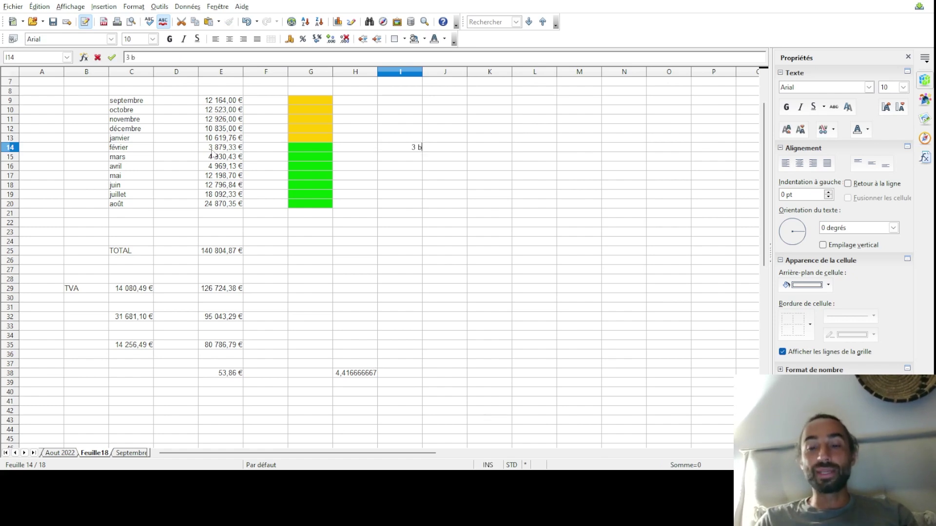
text(iens)
key(Return)
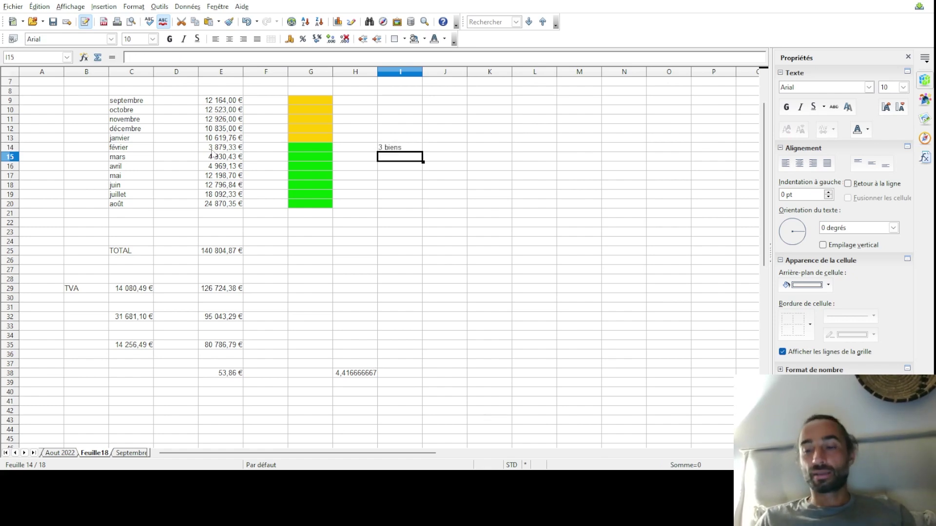
Enter 6000 in cell J14, next to the "3 biens" note
key(Right)
key(Up)
text(2000)
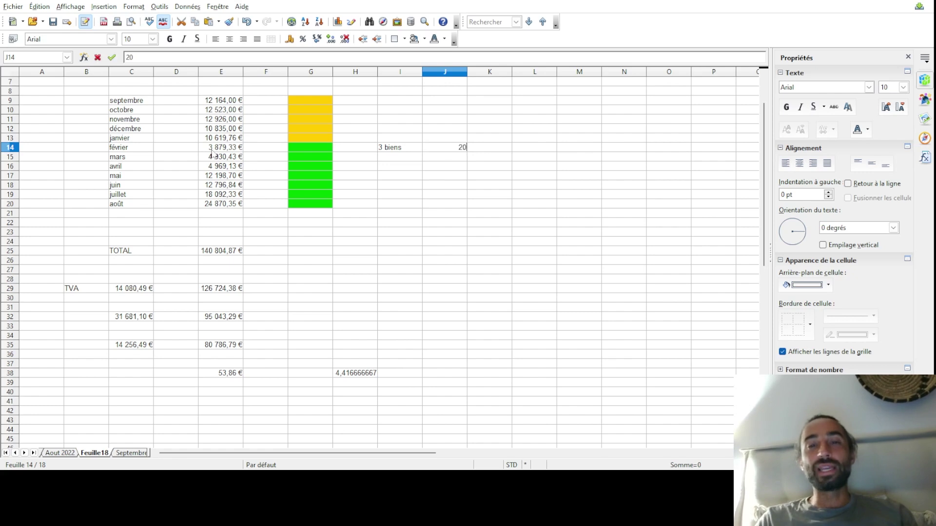
key(BackSpace)
key(BackSpace)
key(BackSpace)
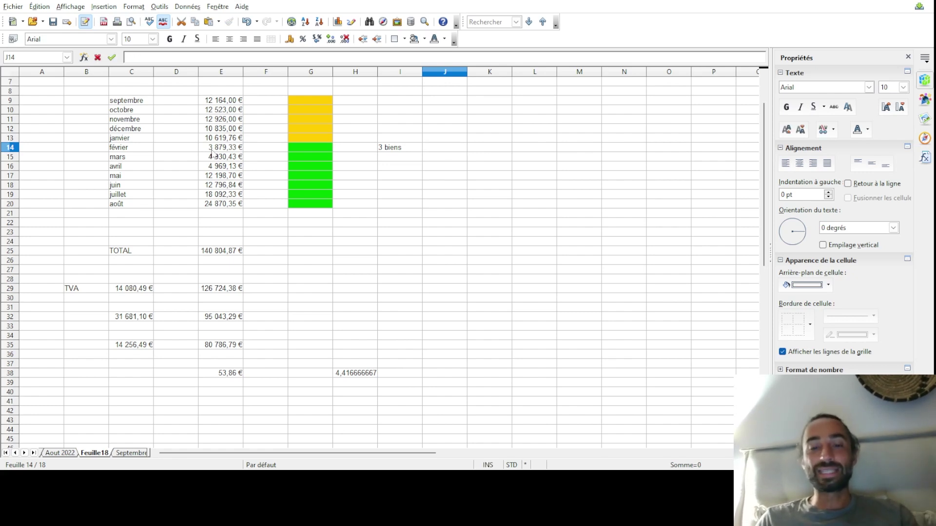
text(000)
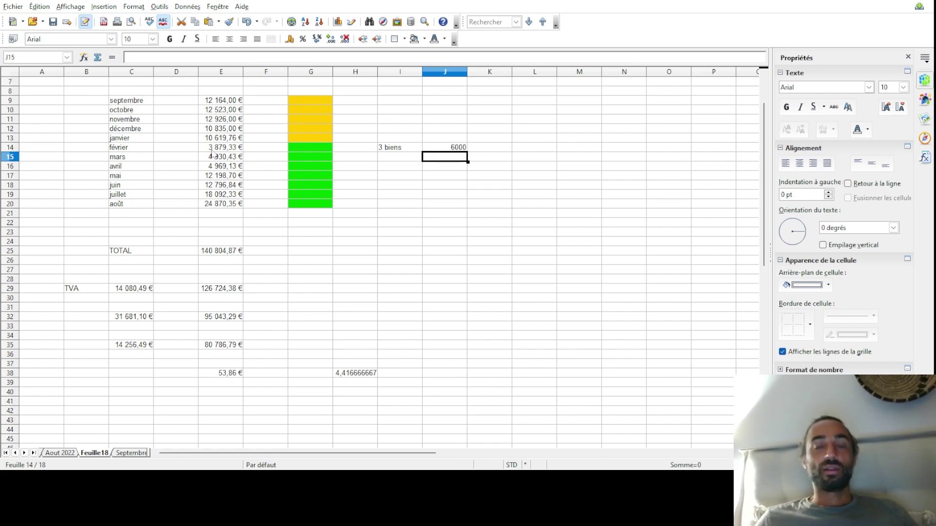
key(Left)
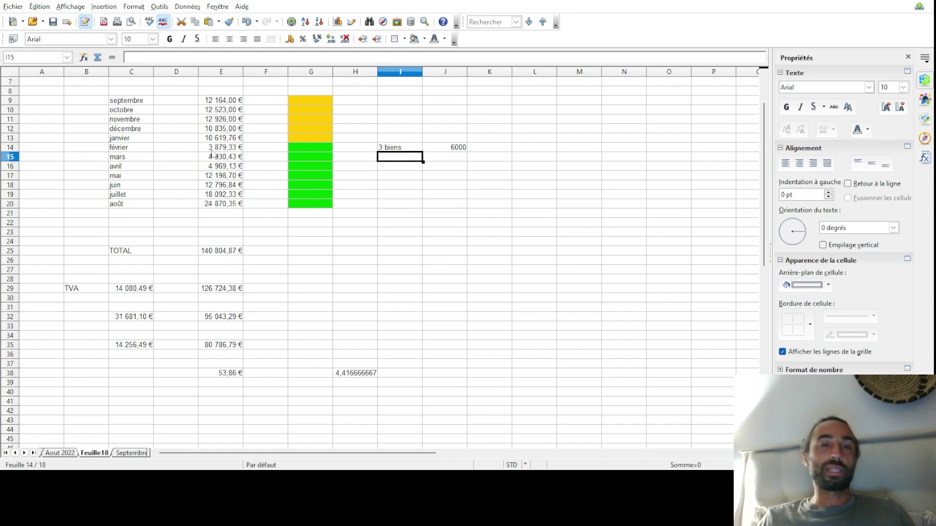
key(Tab)
key(Down)
key(Left)
key(Up)
key(Tab)
key(Return)
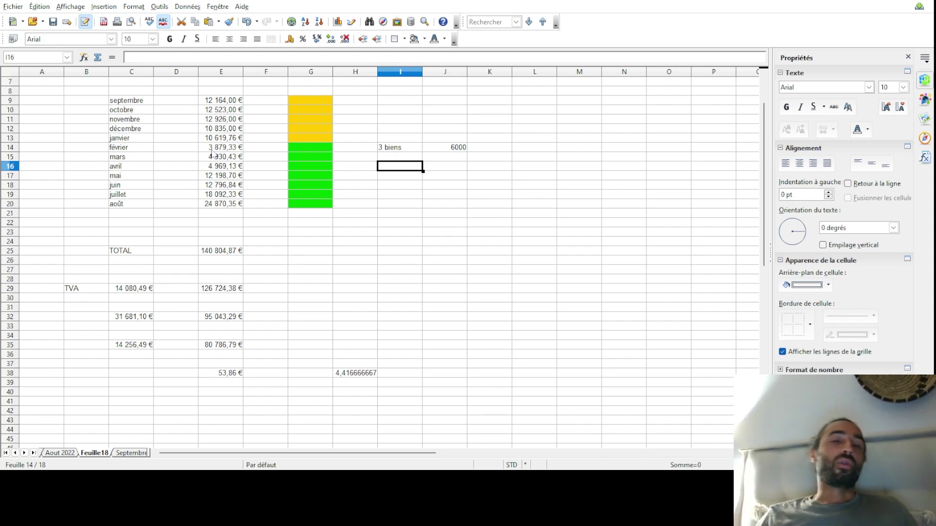
key(Down)
key(Left)
key(Down)
key(Left)
key(Left)
key(Down)
key(Left)
key(Down)
key(Down)
key(Down)
key(Down)
key(Down)
key(Down)
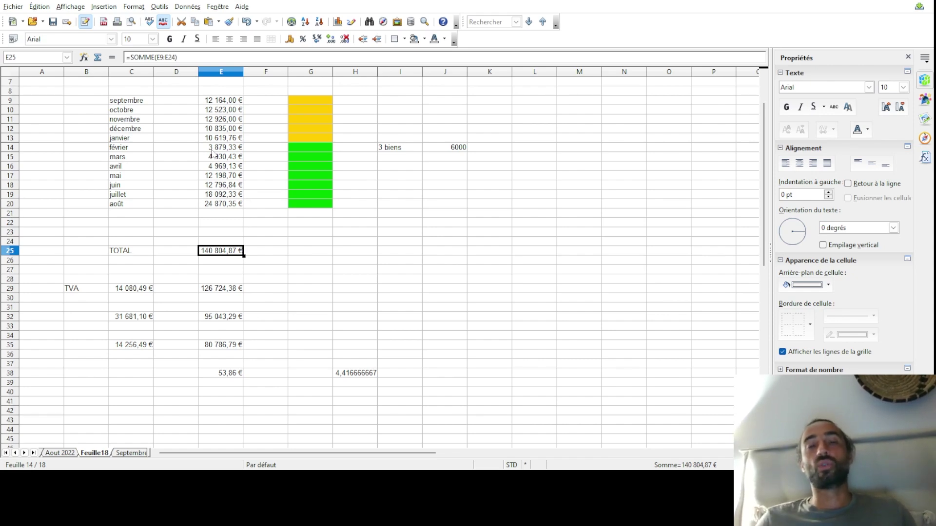
key(Up)
key(Up)
key(Up)
key(Up)
key(Up)
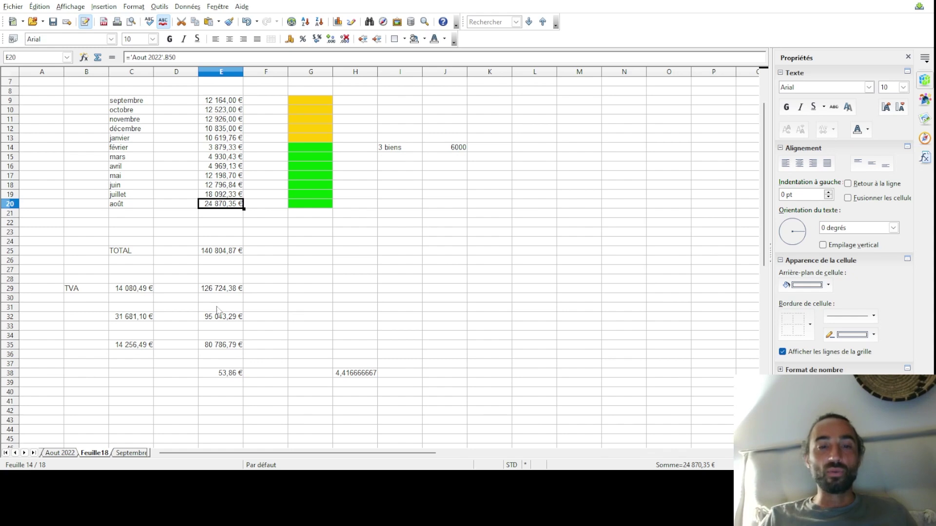
Change the divisor in cell E38 to 12 so the formula reads =E35/12
click(214, 374)
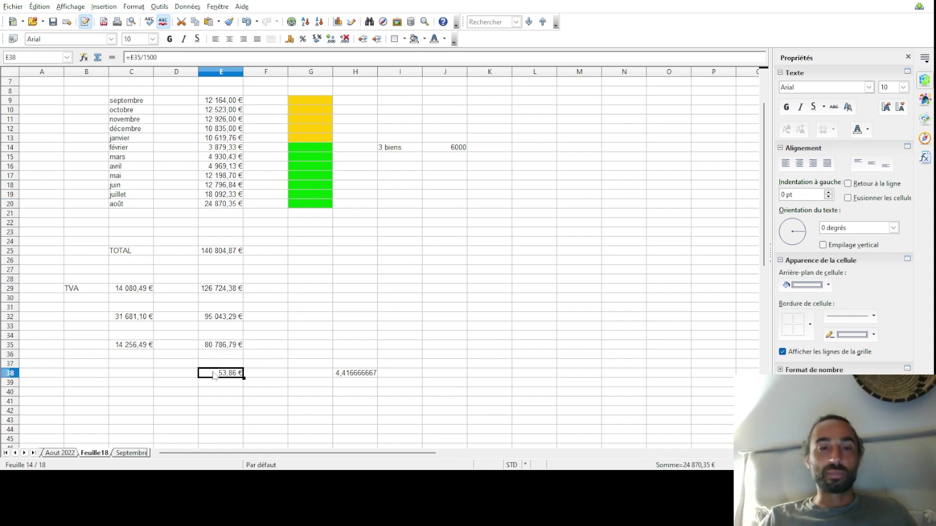
click(157, 57)
drag(157, 57, 131, 57)
double_click(144, 57)
text(12)
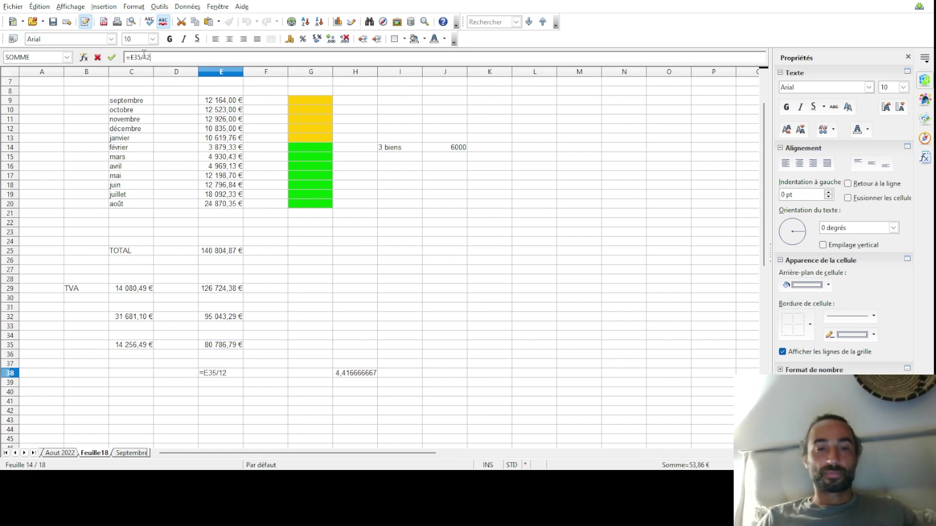
key(Return)
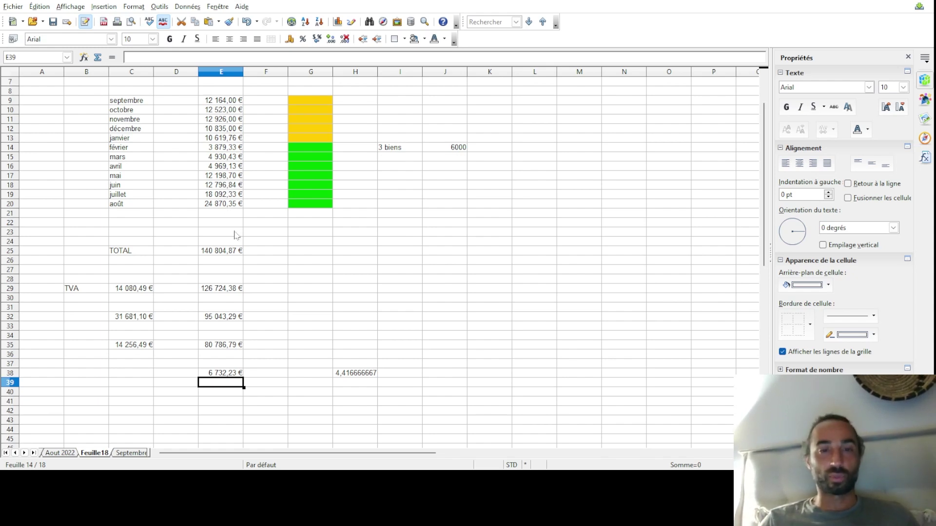
Replace E35 in the E38 formula with the mai to août amounts so it reads =E17+E18+E19+E20/12
click(227, 375)
click(141, 57)
key(BackSpace)
key(BackSpace)
key(BackSpace)
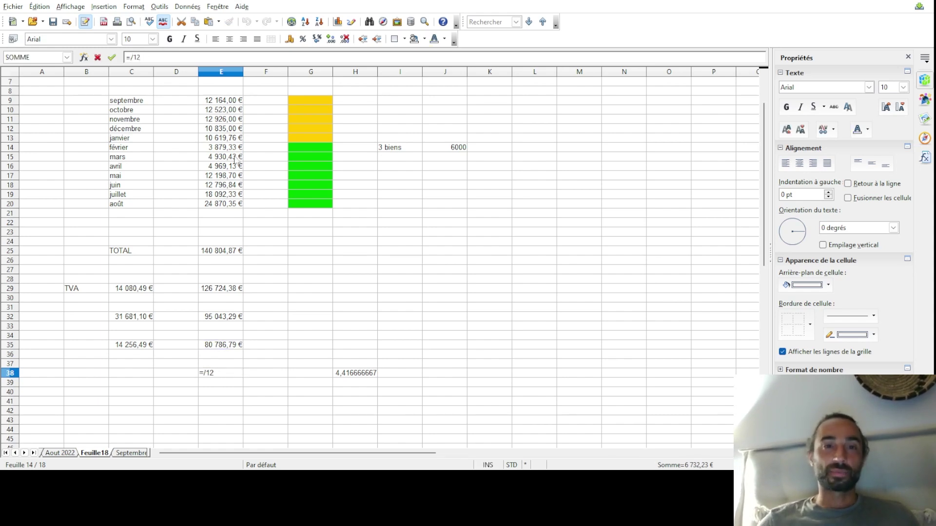
click(233, 177)
text(+)
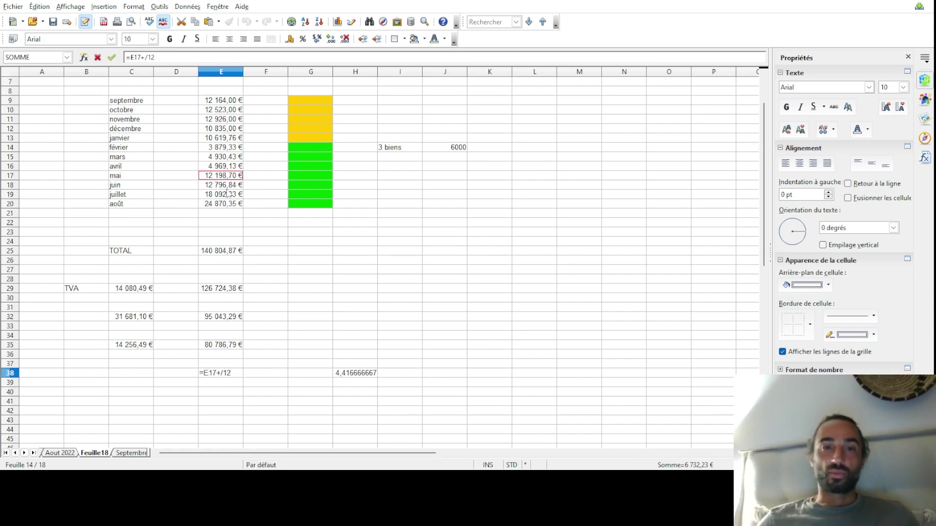
click(224, 186)
text(+)
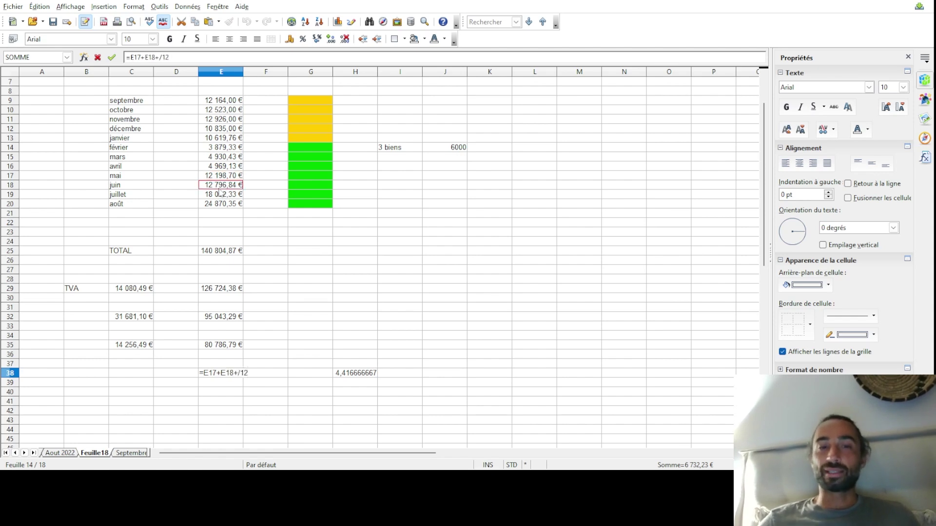
click(220, 194)
text(+)
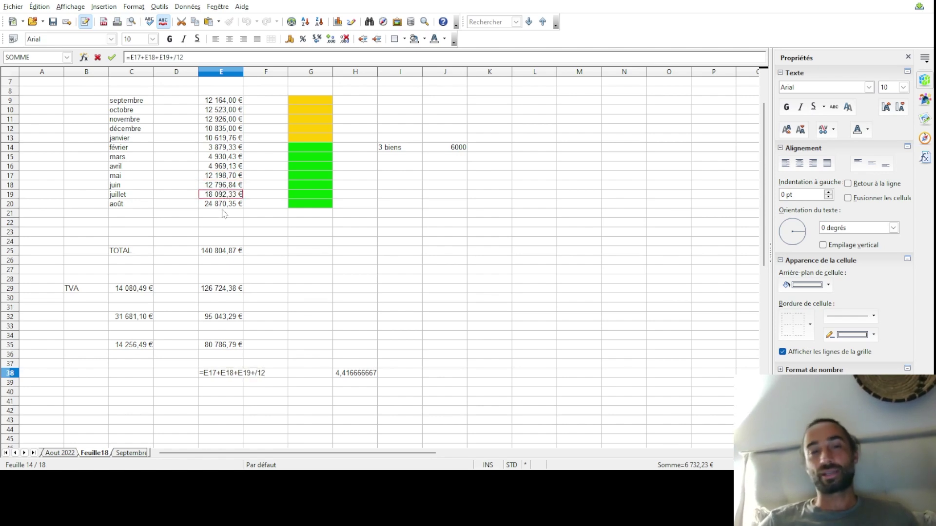
click(223, 205)
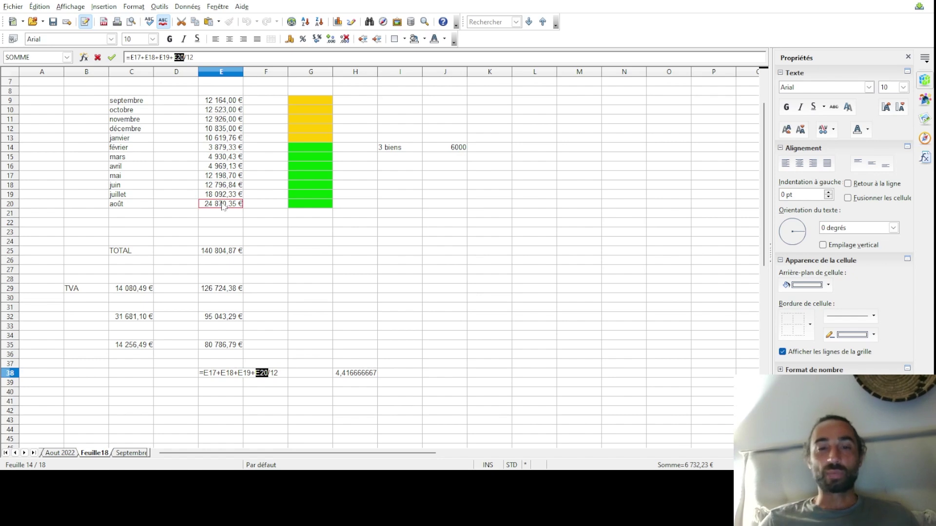
key(Return)
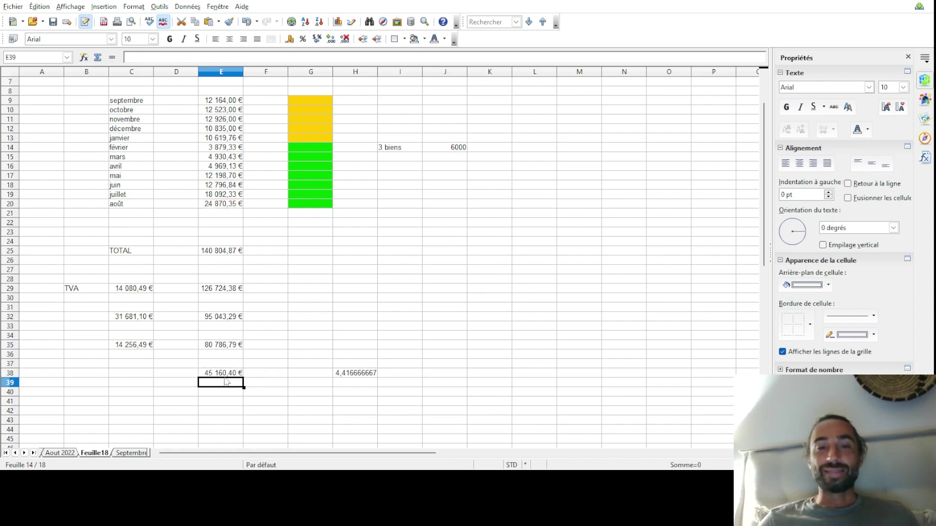
Replace the division by 12 in cell E38 with a multiplication by 3, giving =E17+E18+E19+E20*3
key(Up)
click(190, 57)
key(BackSpace)
key(BackSpace)
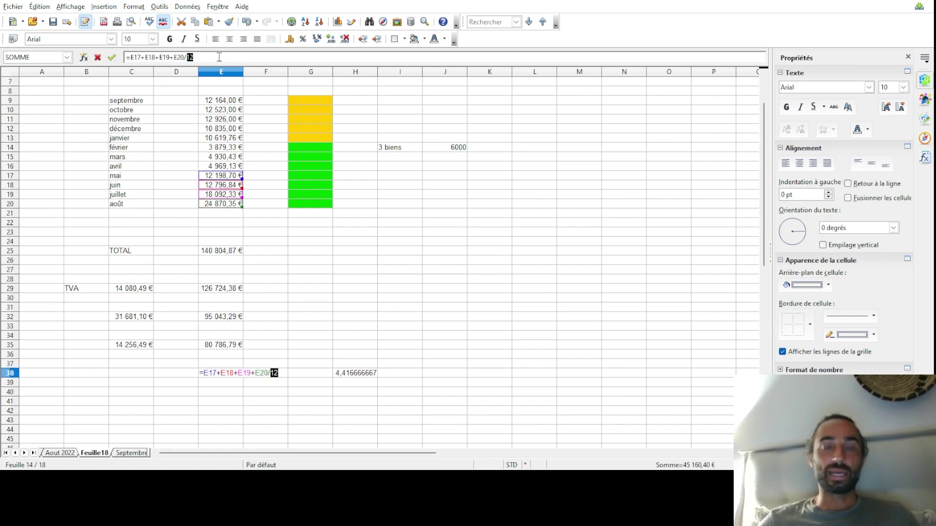
key(BackSpace)
text(*)
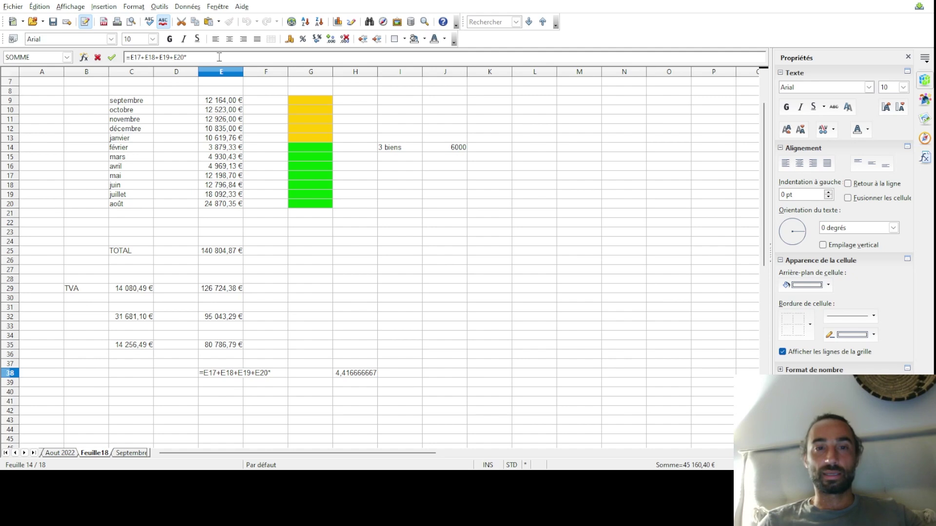
text(3)
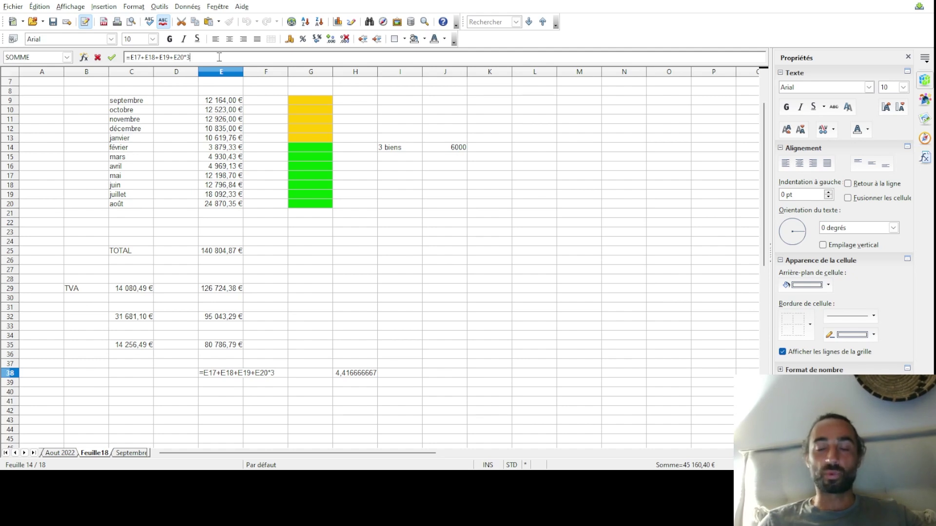
key(Return)
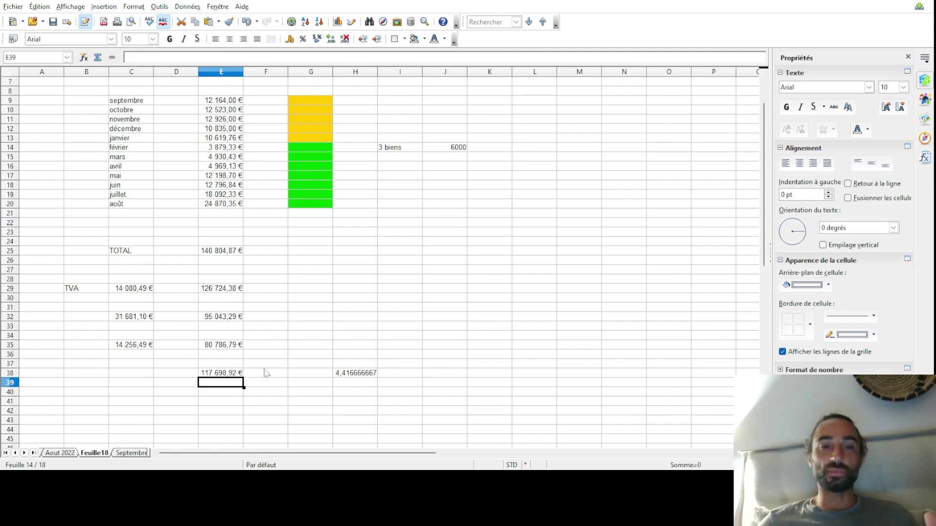
Enter the formula =E38/12 in cell E40 to get the monthly average of the projected annual amount
click(222, 393)
text(=)
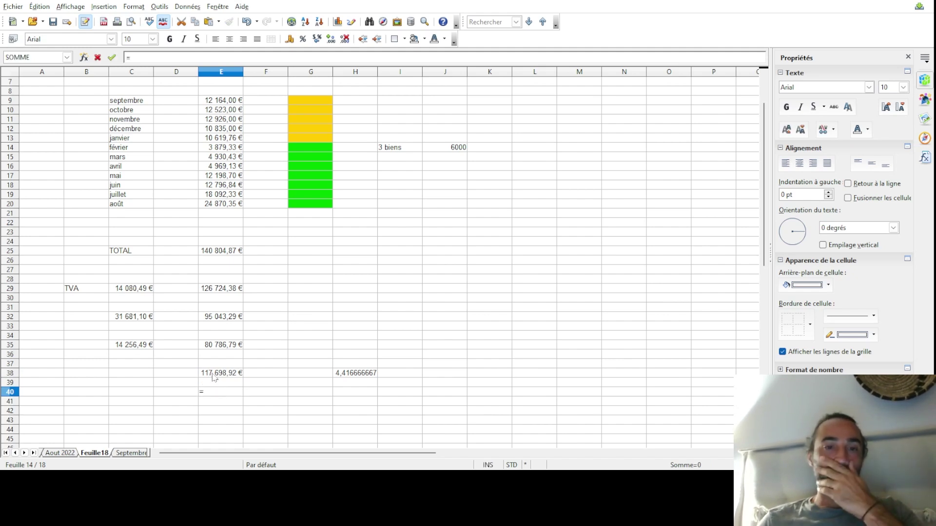
click(213, 374)
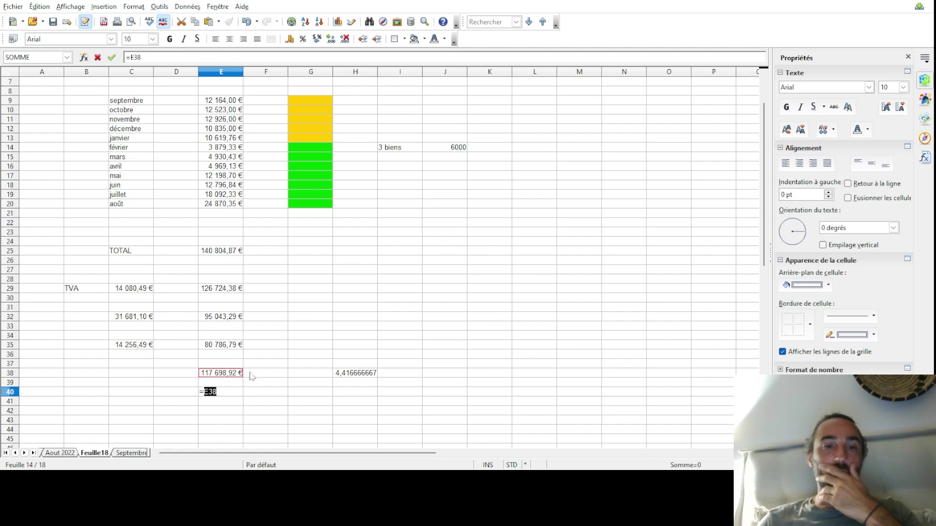
text(/)
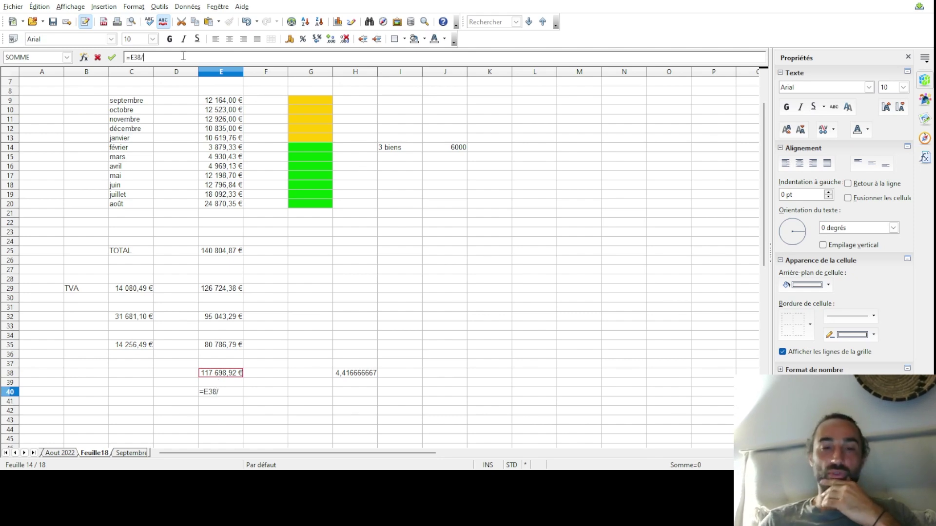
text(12)
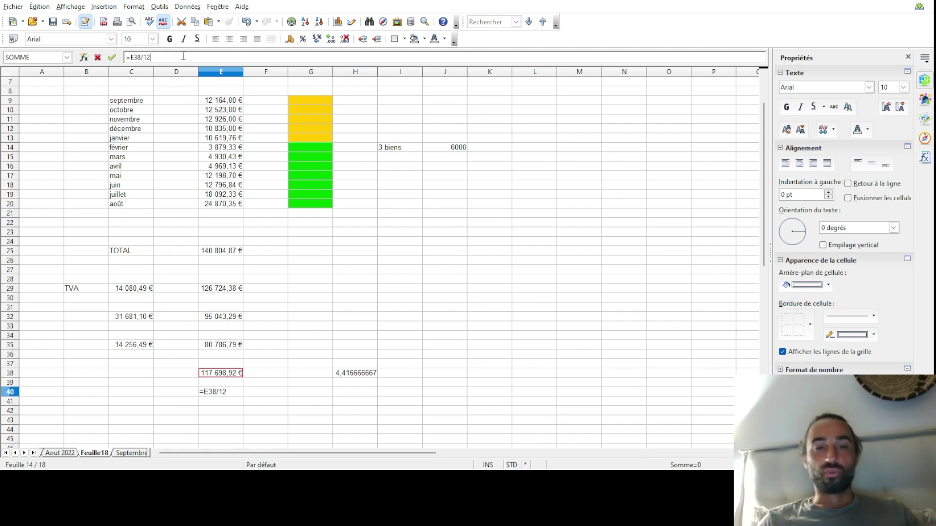
key(Return)
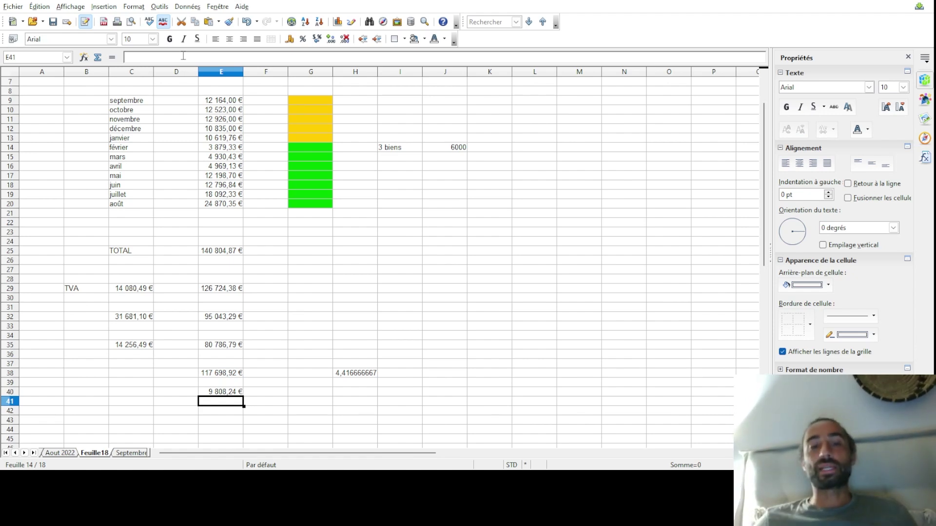
Delete the projected annual and monthly amounts in cells E38 to E40
drag(227, 394, 226, 375)
key(Delete)
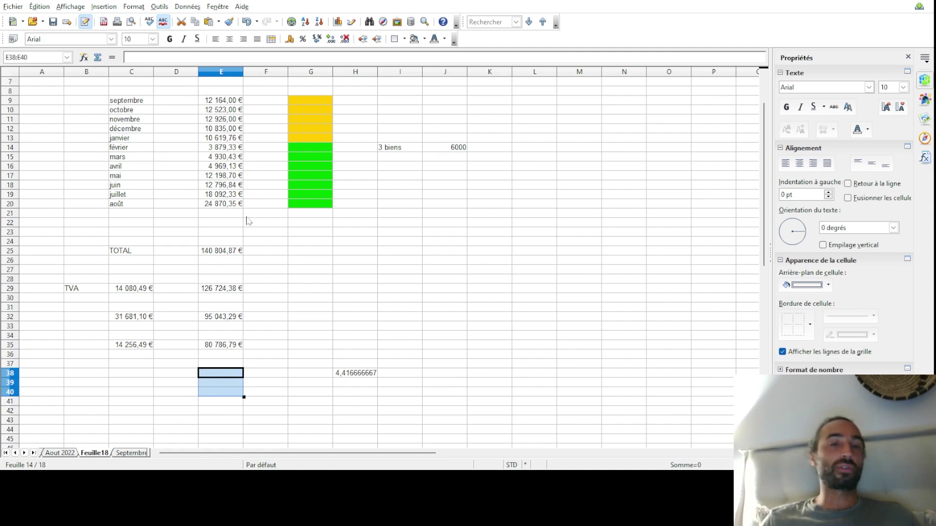
click(241, 219)
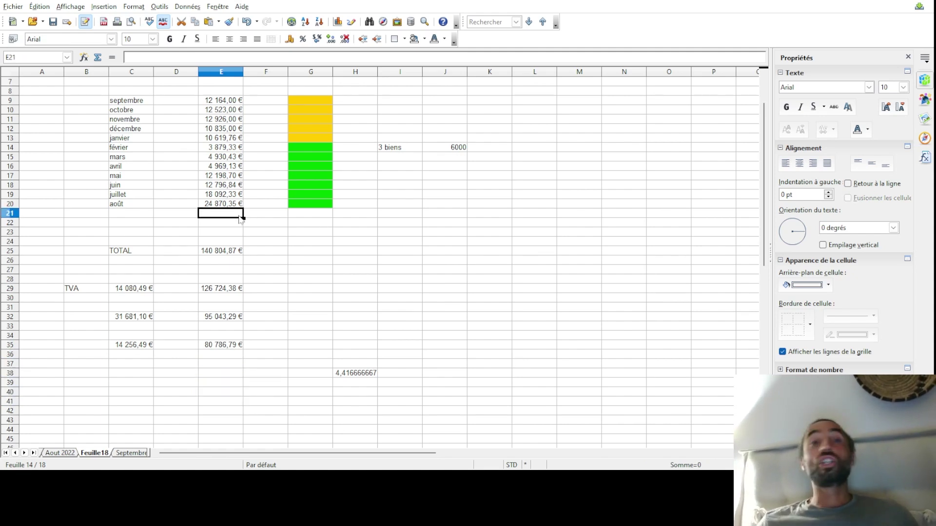
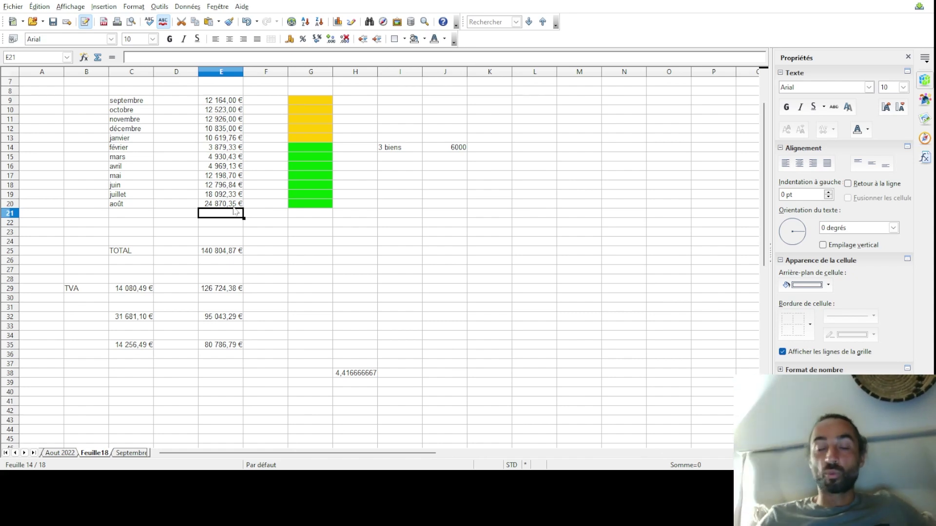
Review the yellow and green month groups and go through the monthly amounts from février down to the TOTAL
drag(297, 104, 299, 140)
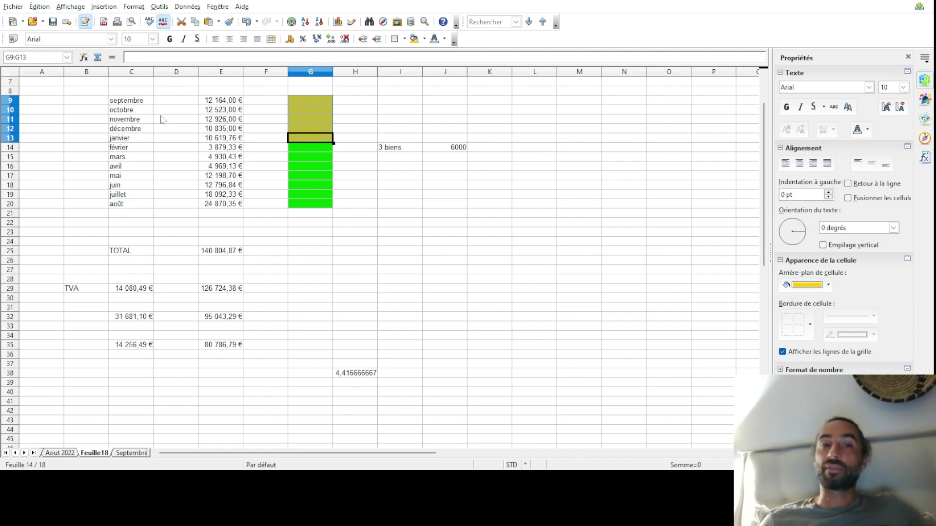
drag(314, 151, 313, 166)
click(235, 150)
key(Down)
key(Down)
key(Down)
key(Down)
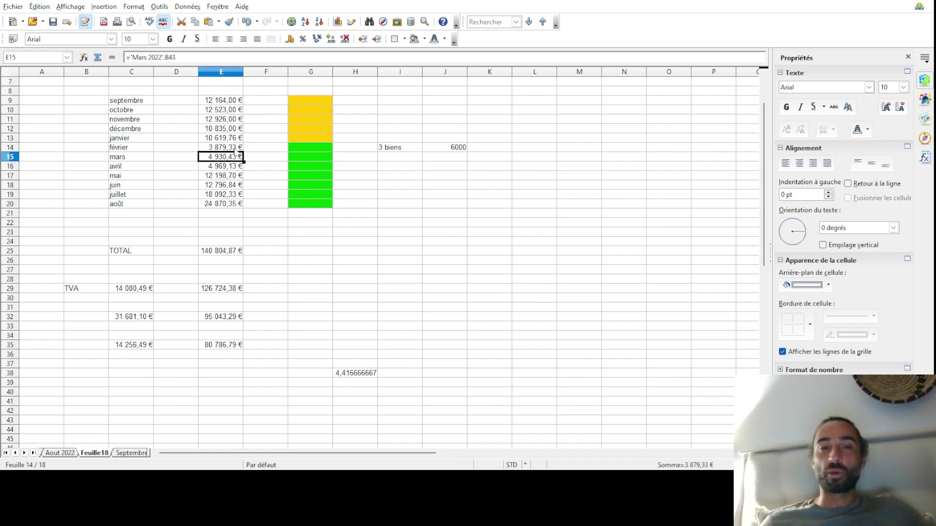
key(Down)
key(Down)
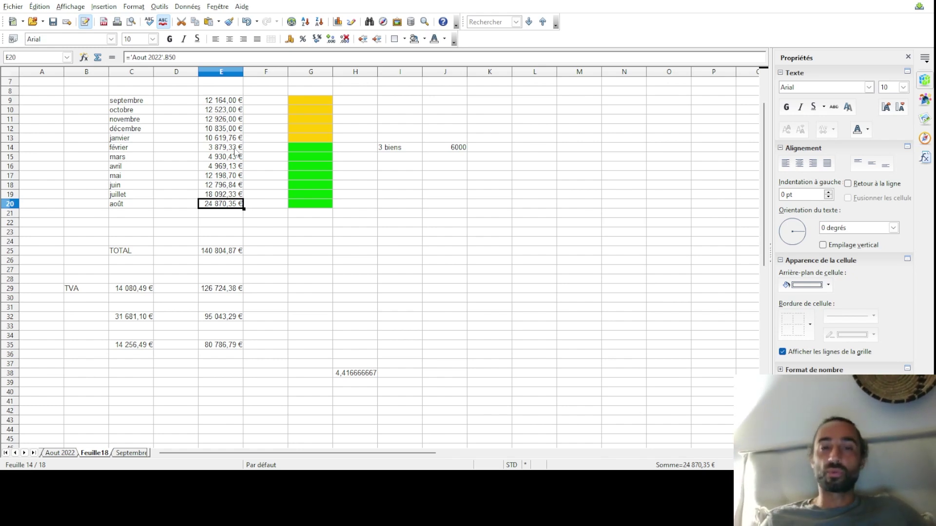
key(Down)
key(Down)
key(Down)
key(Down)
key(Down)
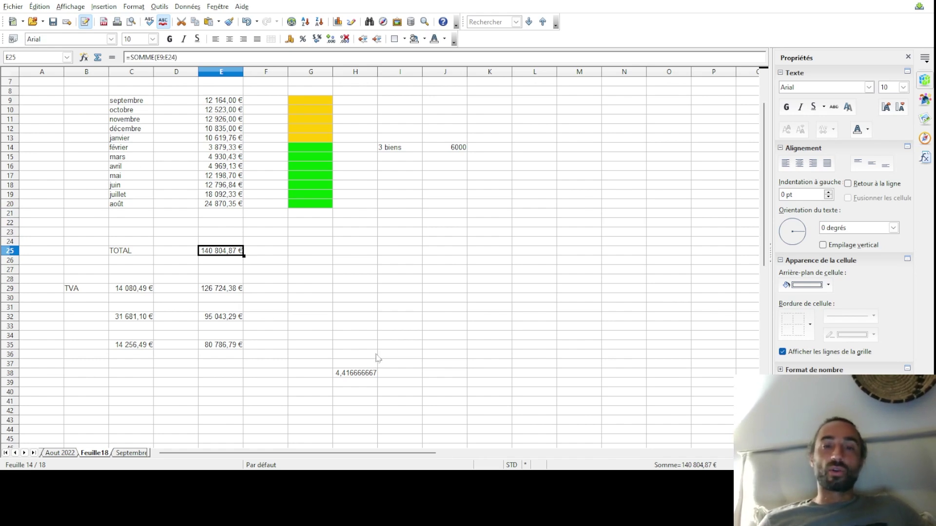
Clear the contents and the background colours of the whole income table in range A8:K39
drag(507, 385, 64, 97)
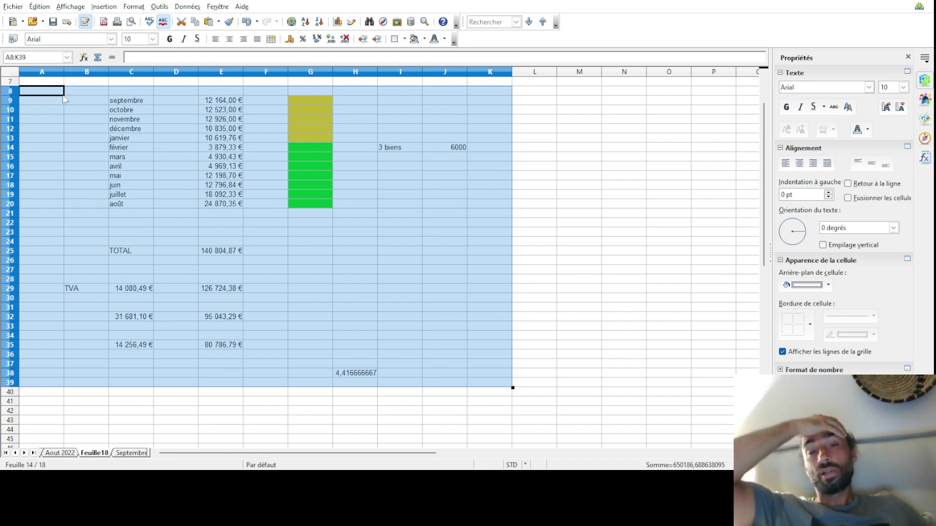
key(Delete)
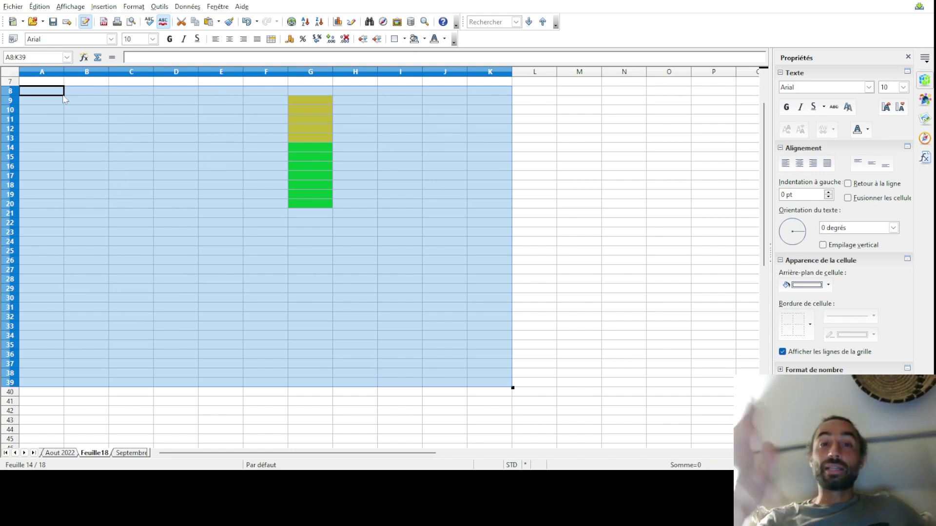
click(414, 39)
click(329, 128)
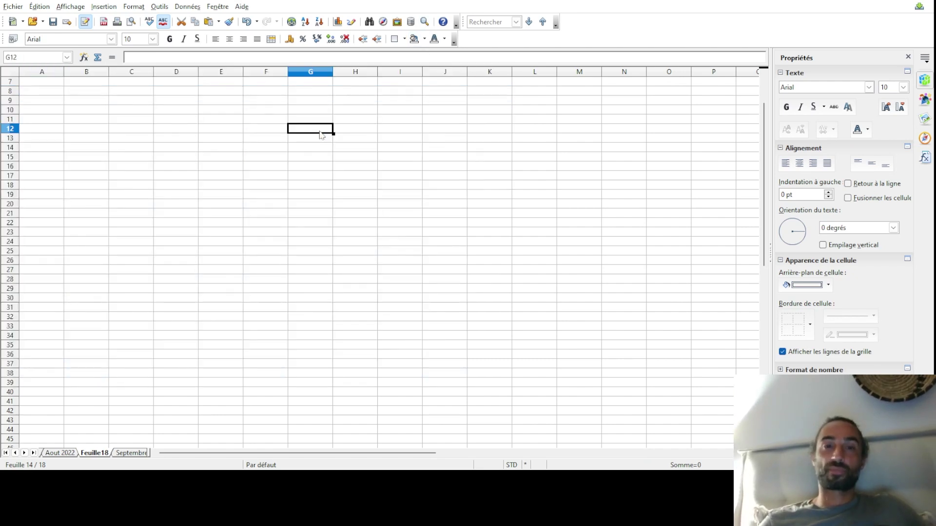
Enter 4h in cell E19 and enlarge its text to font size 80
click(225, 198)
text(4h)
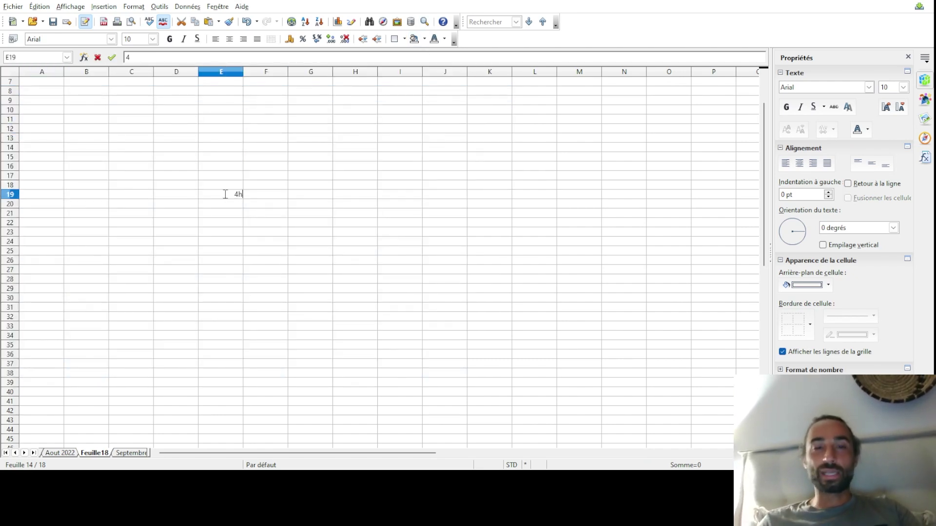
drag(226, 194, 262, 201)
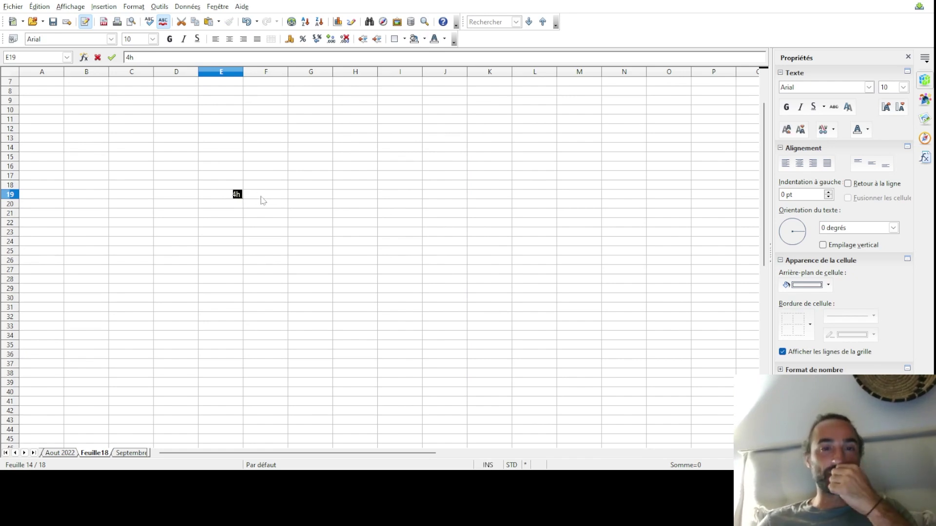
click(152, 40)
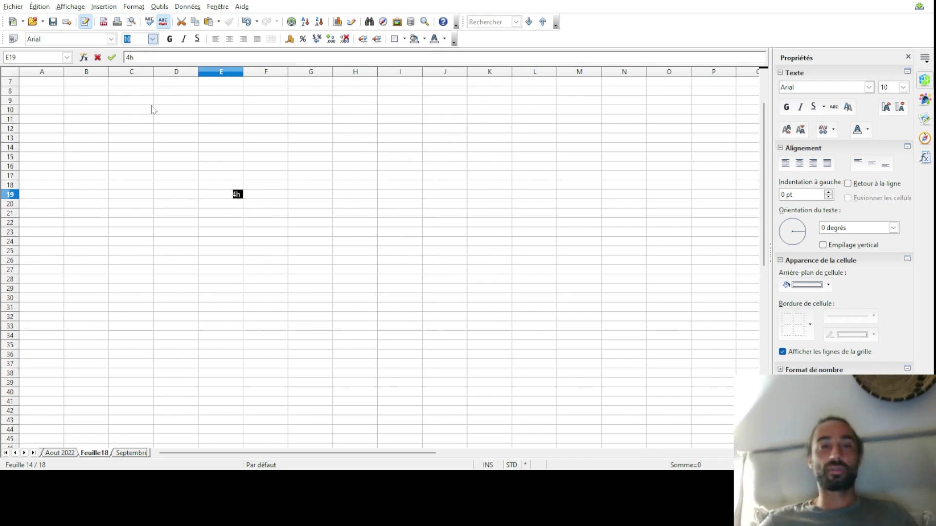
text(72)
key(Return)
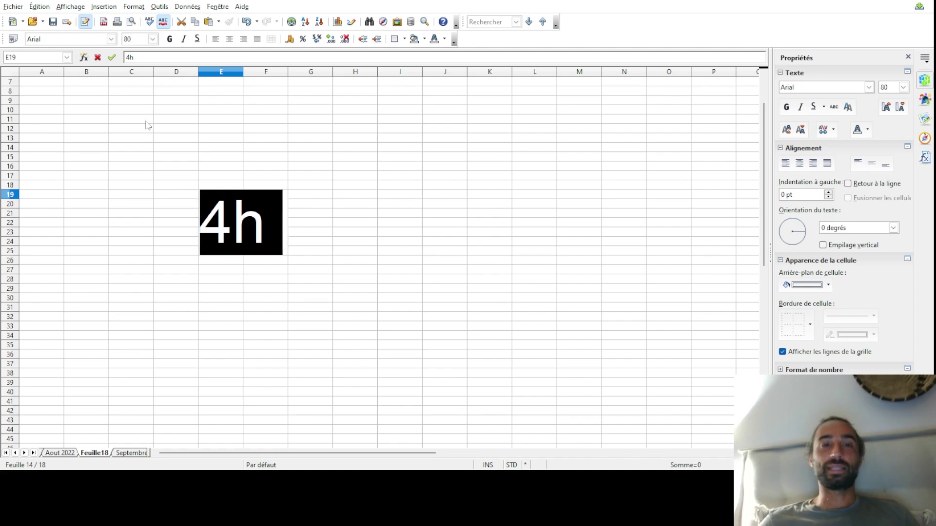
click(226, 288)
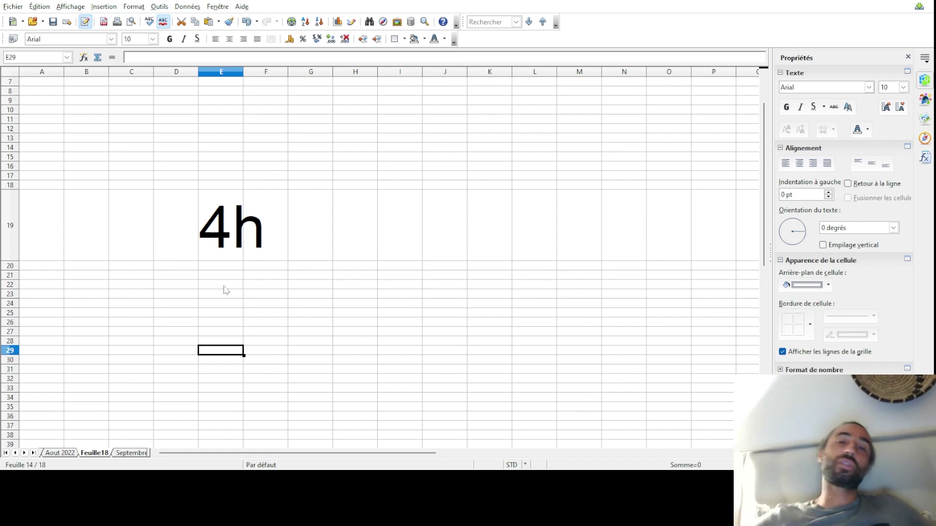
Enter VACANCES in cell H19 and set its font size to 36
click(343, 260)
text(VAC)
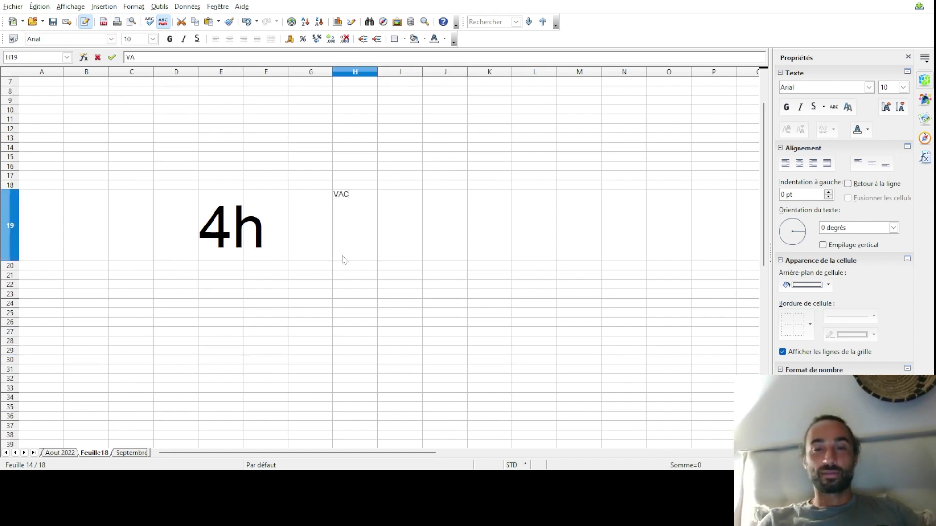
text(ANCES)
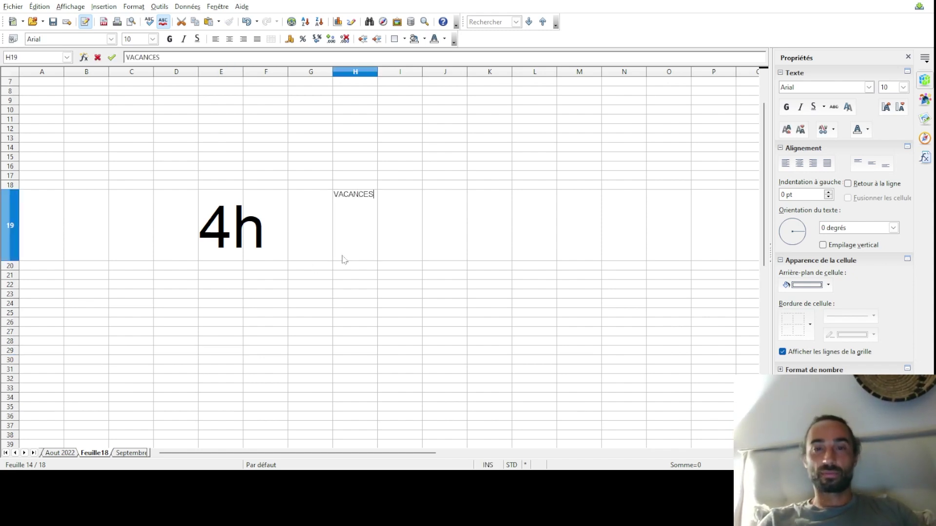
key(Return)
click(343, 258)
click(145, 39)
text(36)
key(Return)
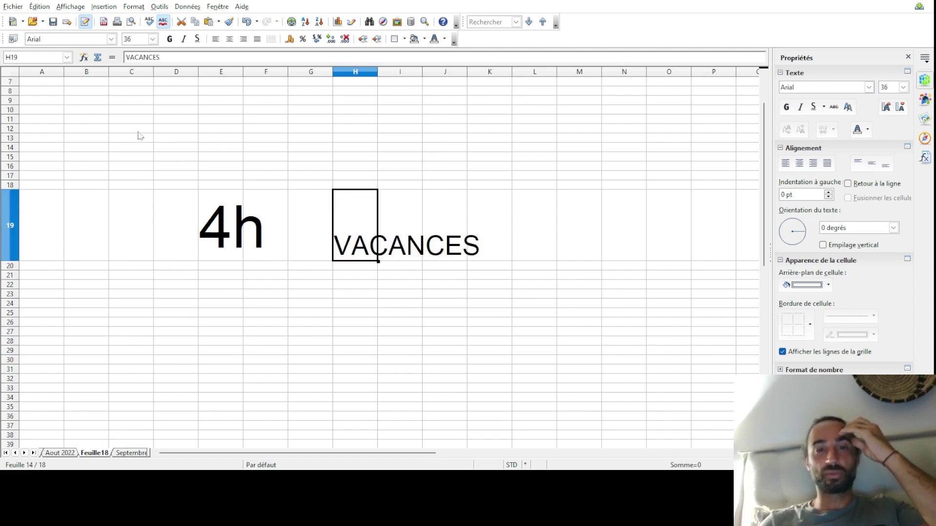
Enter COPINE in cell C13 and POTE in cell C17
click(136, 141)
text(COPINE)
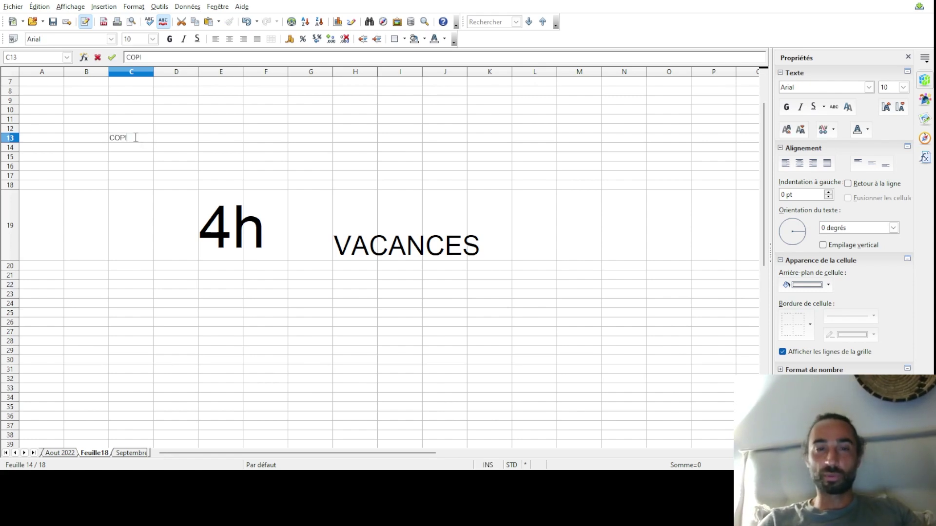
key(Return)
click(148, 176)
text(AM)
key(BackSpace)
key(BackSpace)
text(POTE)
key(Return)
Enter Windsurf in cell D16, above the large 4h text
click(168, 167)
text(Windu)
key(BackSpace)
text(surf)
key(Return)
click(259, 160)
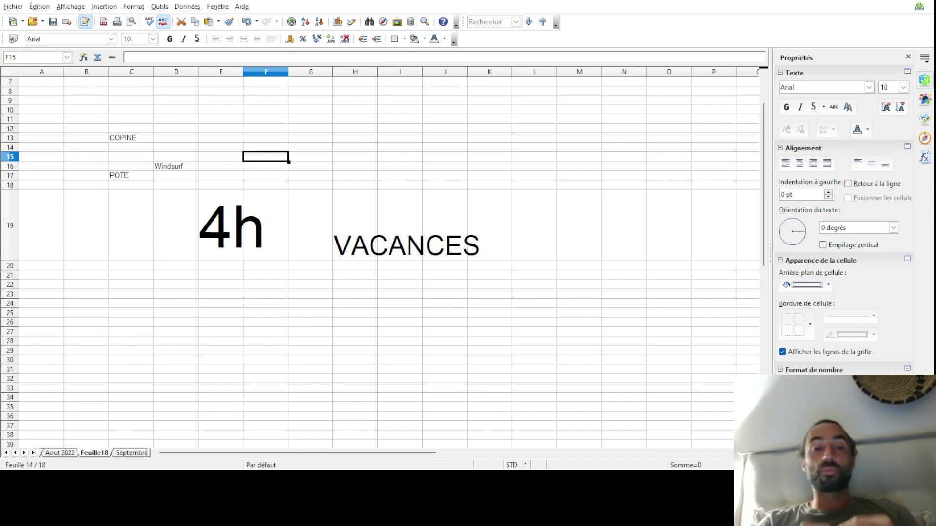
click(499, 390)
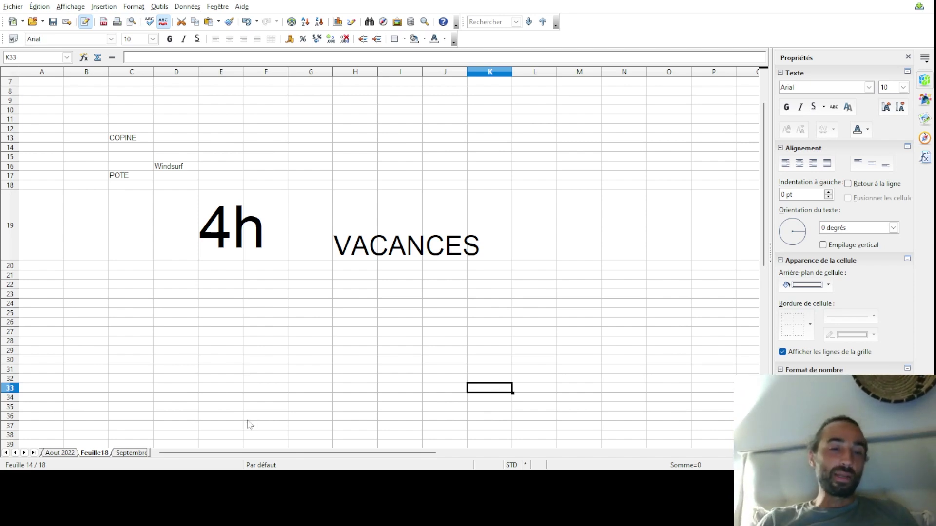
Switch to the Aout 2022 sheet and examine the daily amounts and headings of the vehicle columns
click(72, 453)
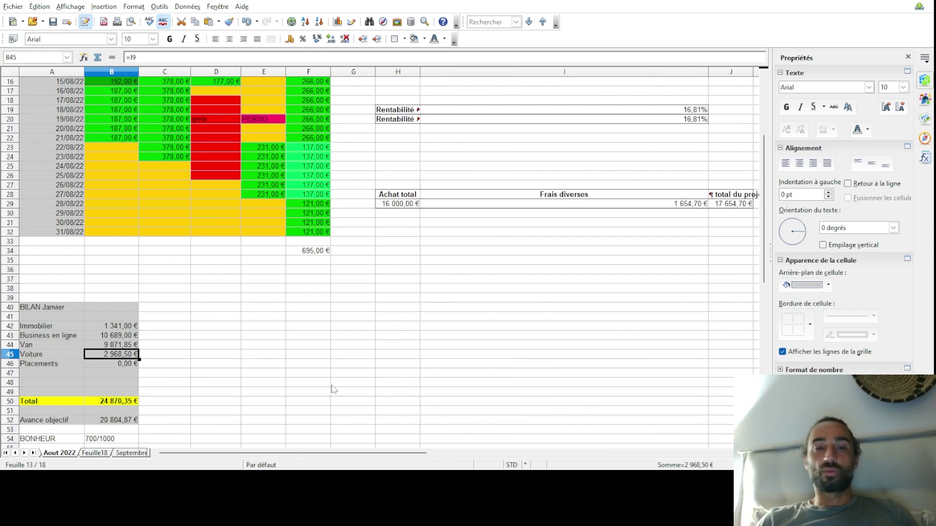
click(15, 453)
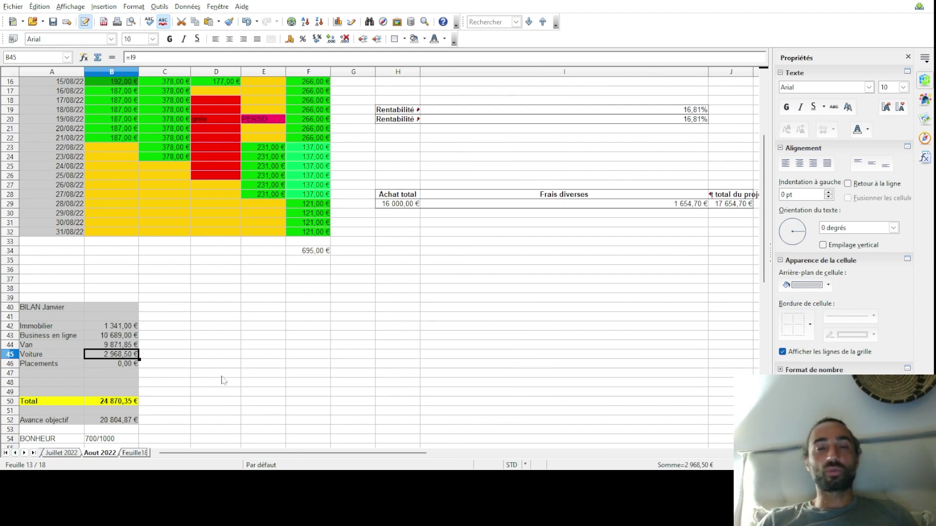
scroll(222, 376, up, 5)
click(377, 334)
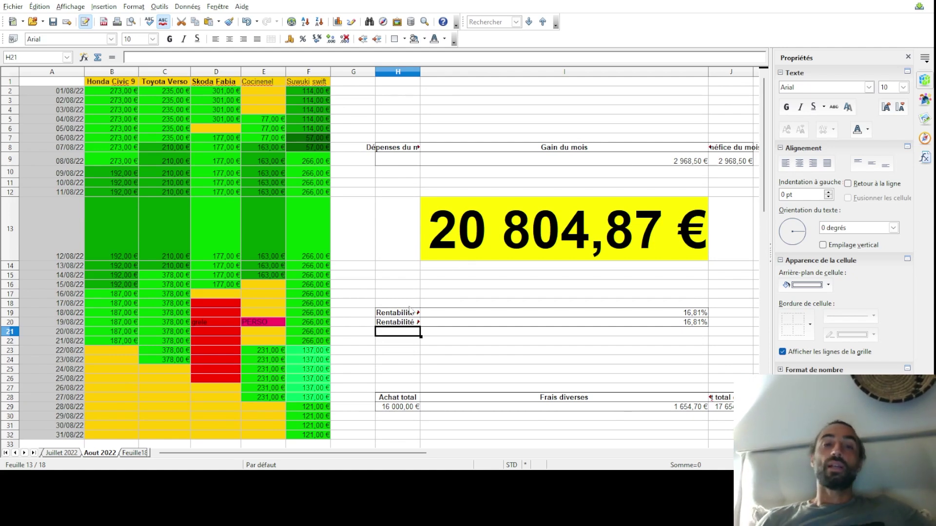
drag(314, 248, 213, 89)
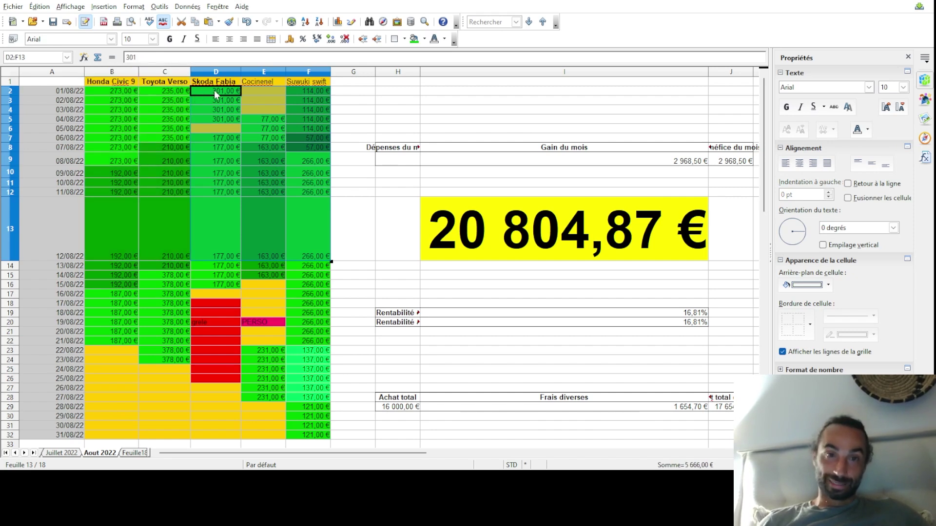
click(214, 90)
key(Up)
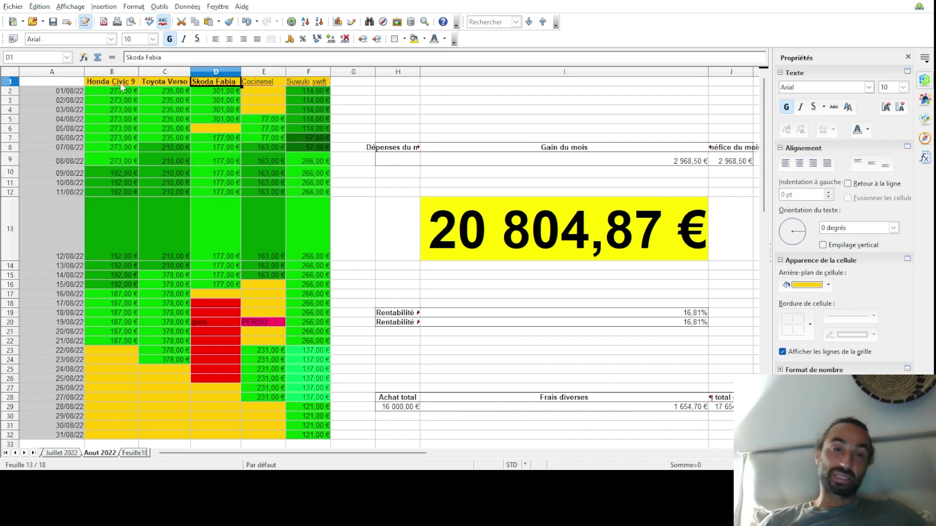